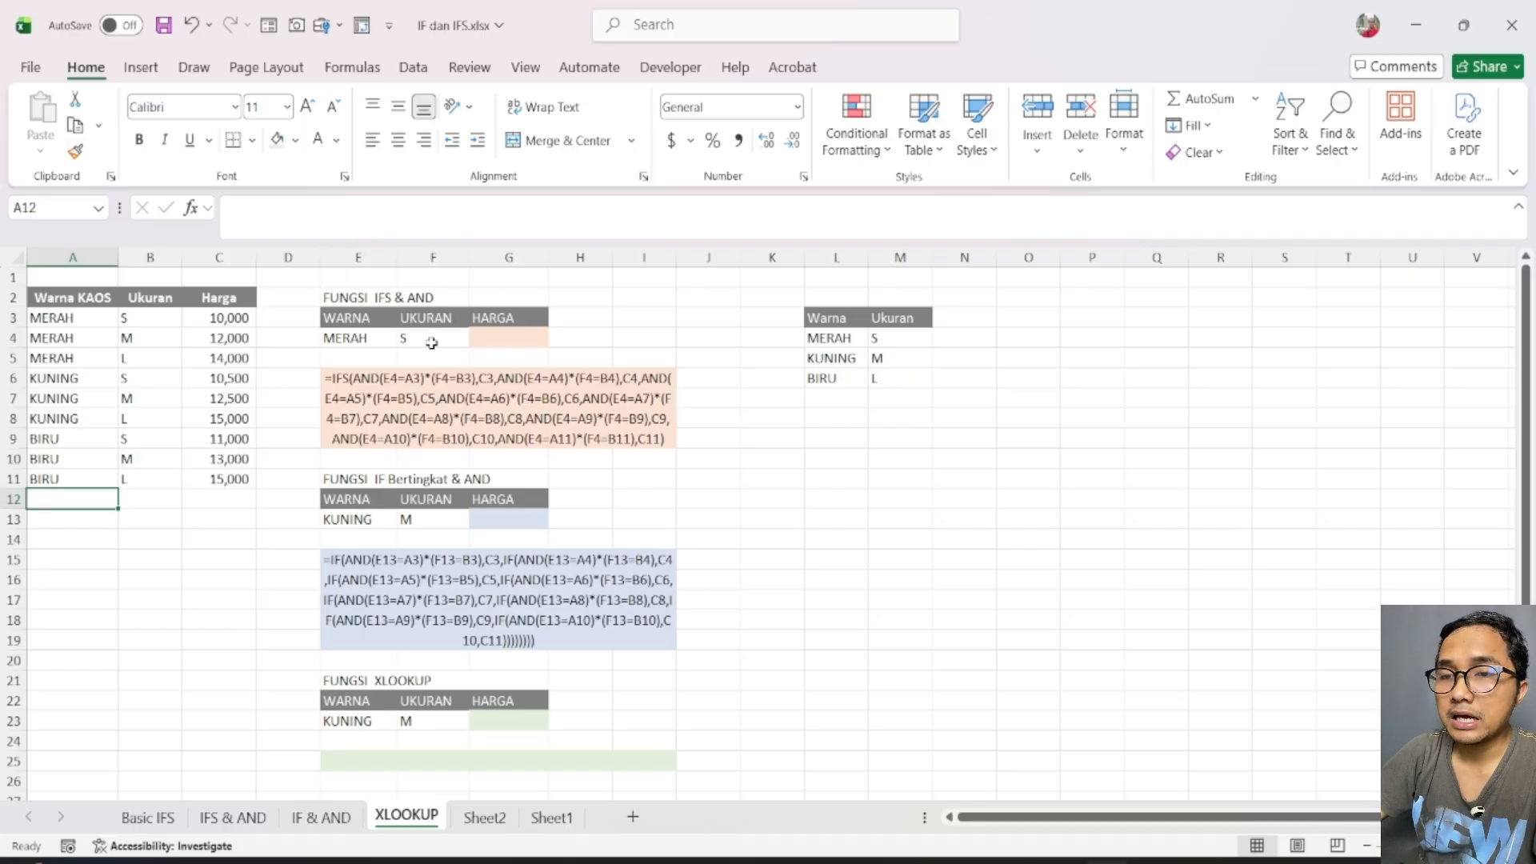
Step: Examine the colour, size and price columns of the shirt price table, including the MERAH S and MERAH L rows
{"action": "left_click_drag", "start_coordinate": [66, 307], "coordinate": [62, 480]}
{"action": "left_click_drag", "start_coordinate": [152, 295], "coordinate": [152, 480]}
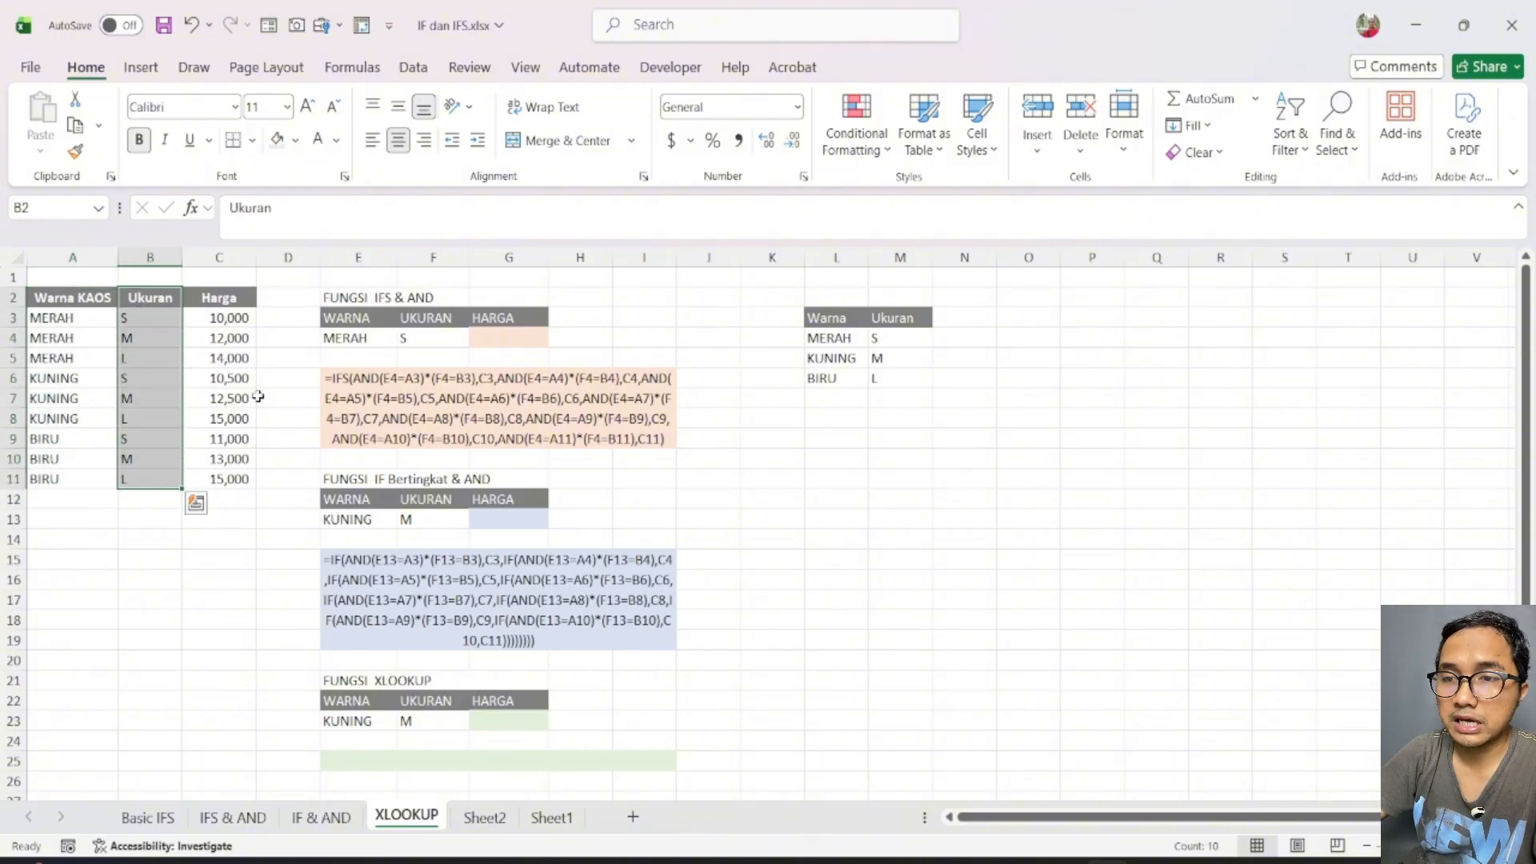
{"action": "left_click", "coordinate": [226, 318]}
{"action": "key", "text": "ctrl+shift+Down"}
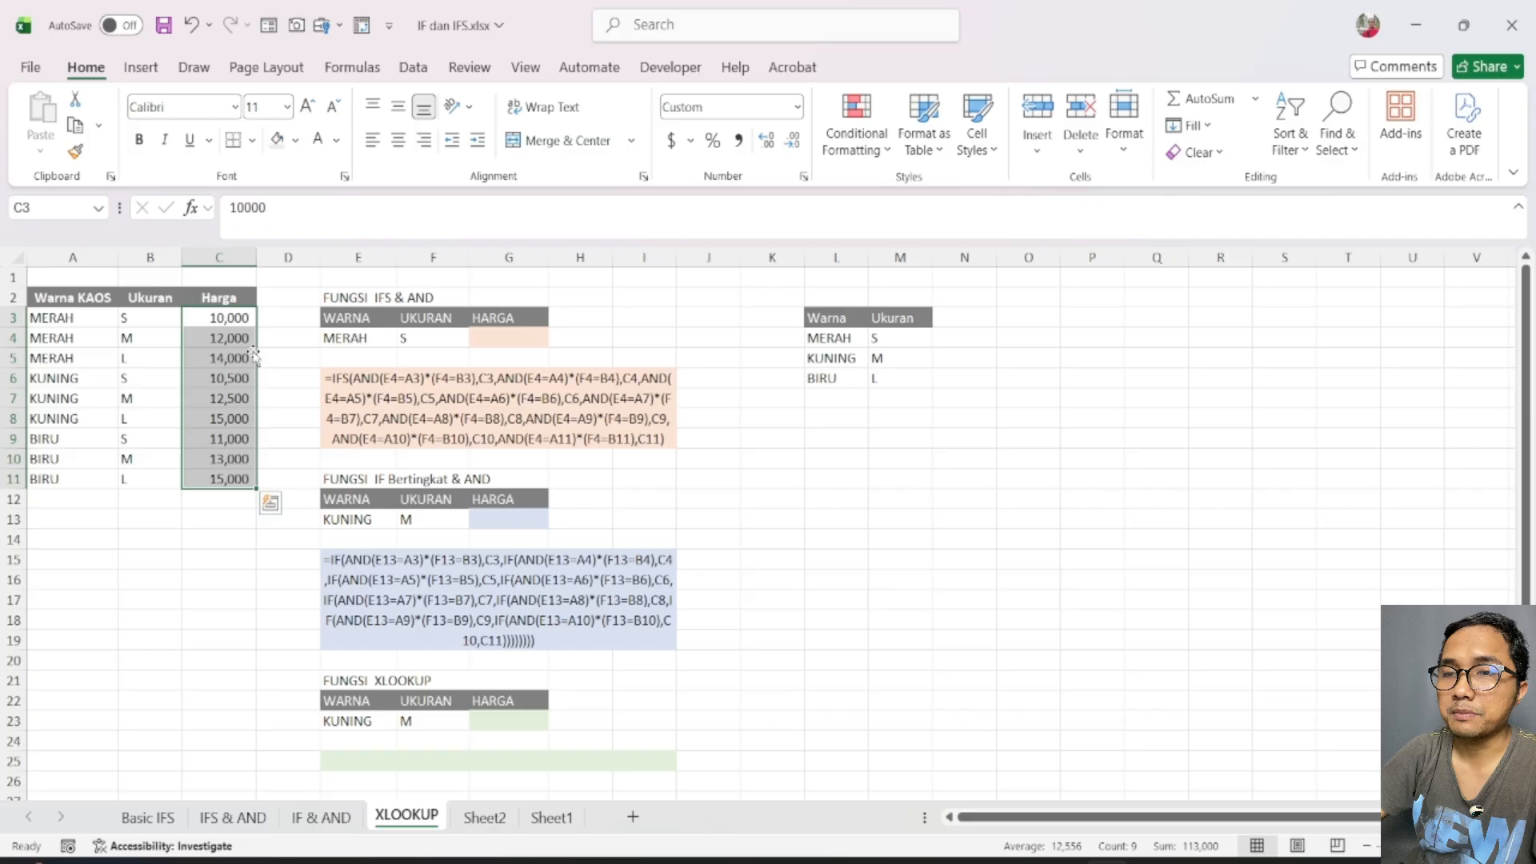
{"action": "left_click", "coordinate": [82, 318]}
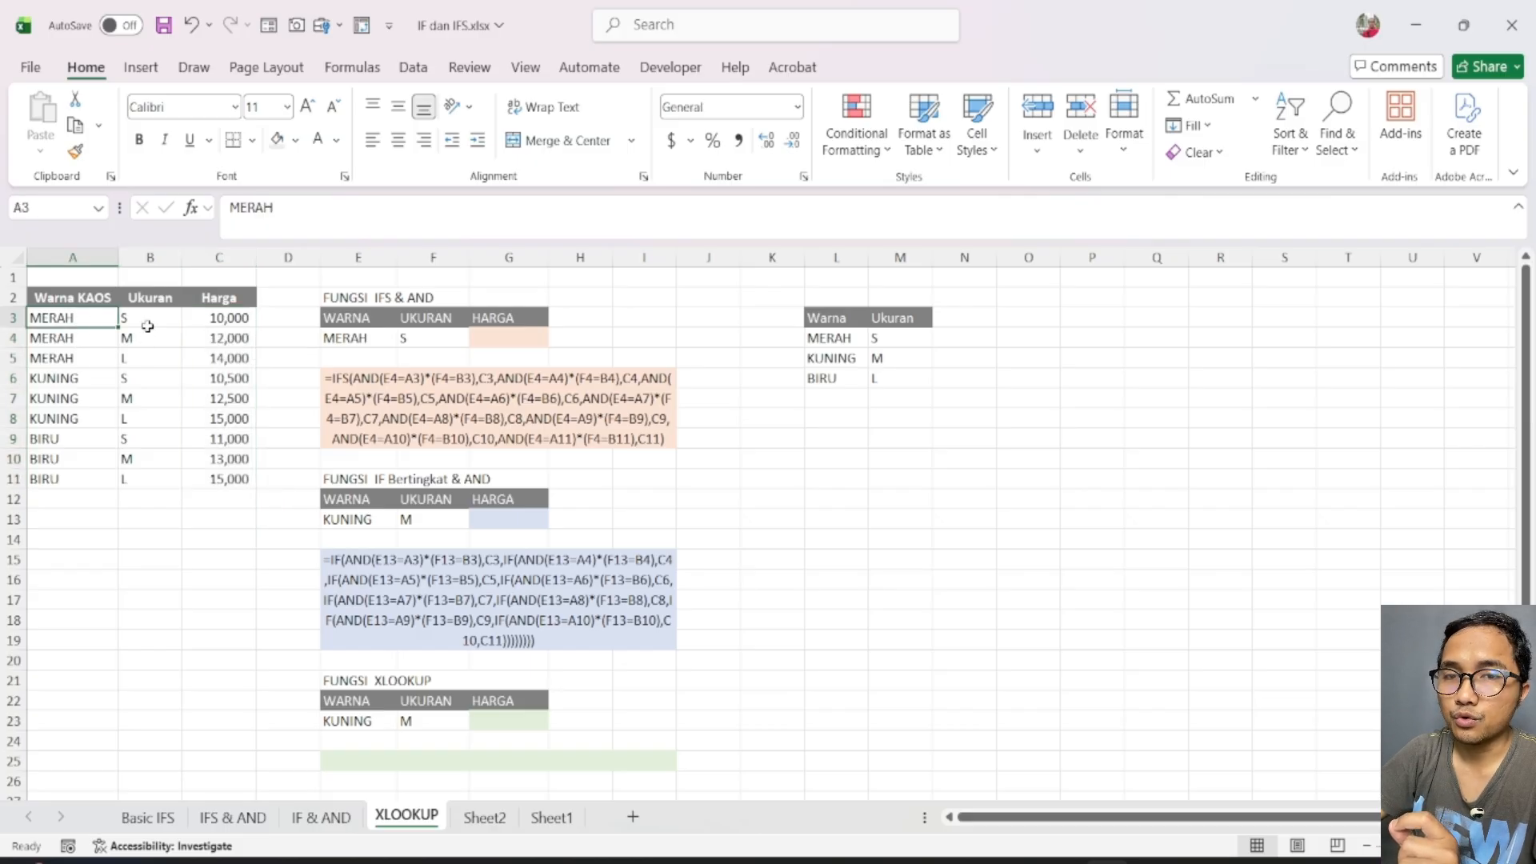
{"action": "left_click", "coordinate": [240, 317]}
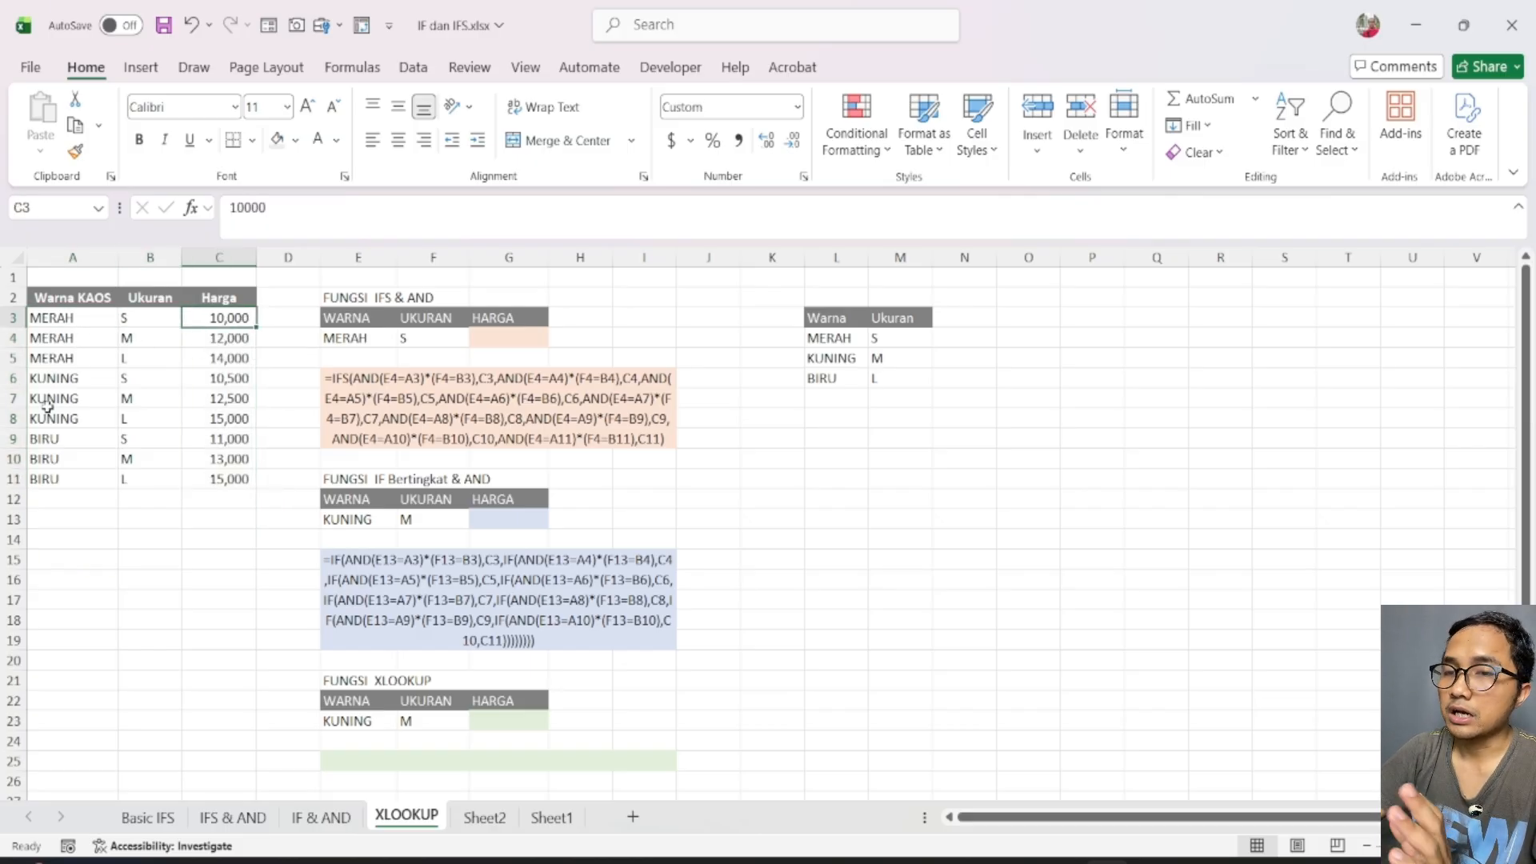
{"action": "left_click", "coordinate": [84, 358]}
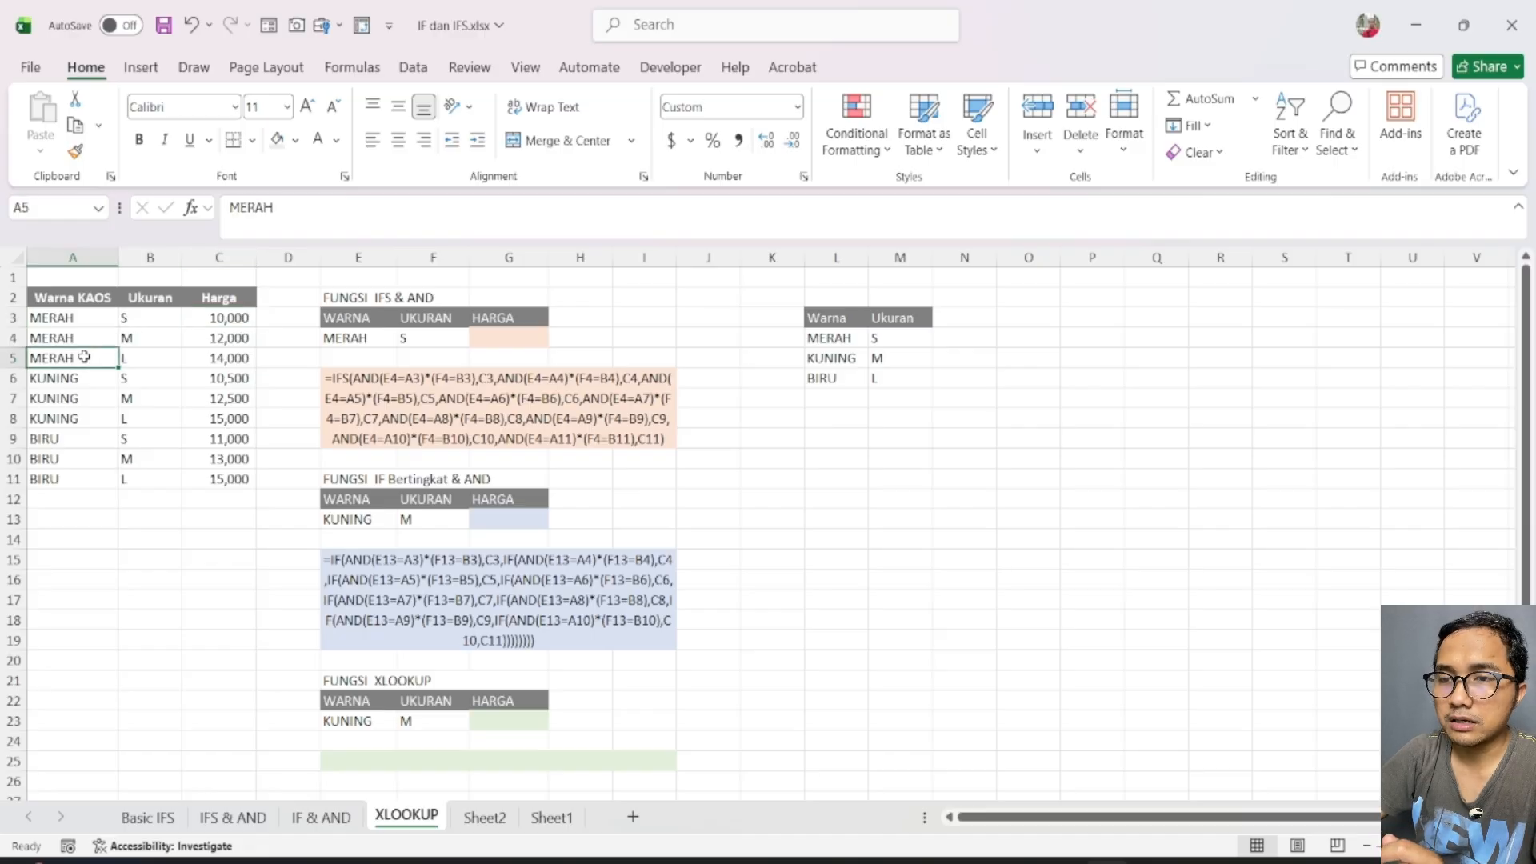
{"action": "left_click", "coordinate": [128, 366]}
{"action": "left_click", "coordinate": [234, 366]}
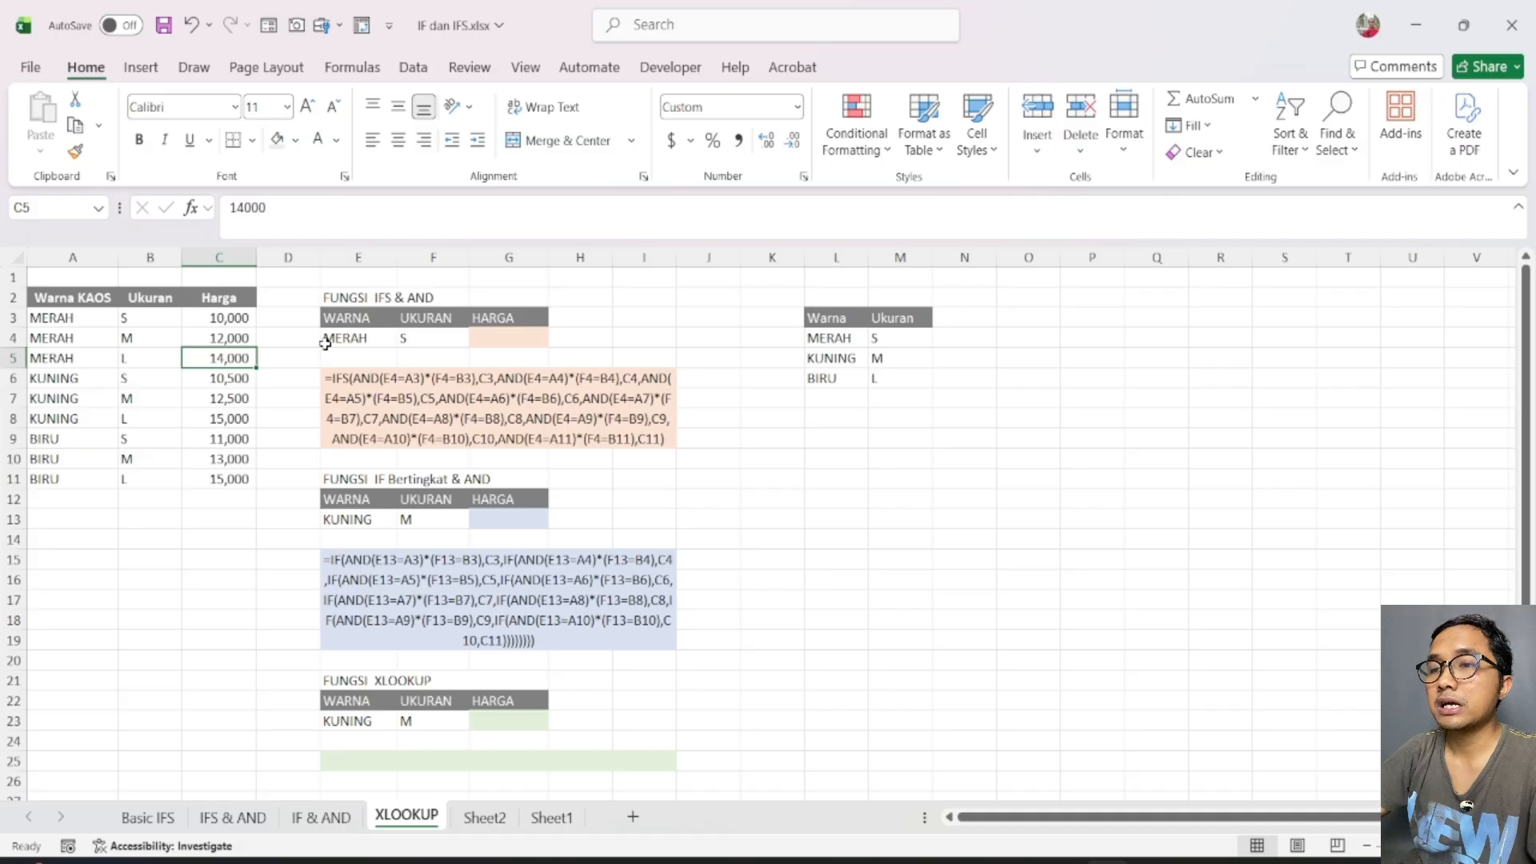
Step: Examine the IFS & AND block's colour, size and price cells and its sample formula against the price table's colour and size columns
{"action": "left_click", "coordinate": [528, 341]}
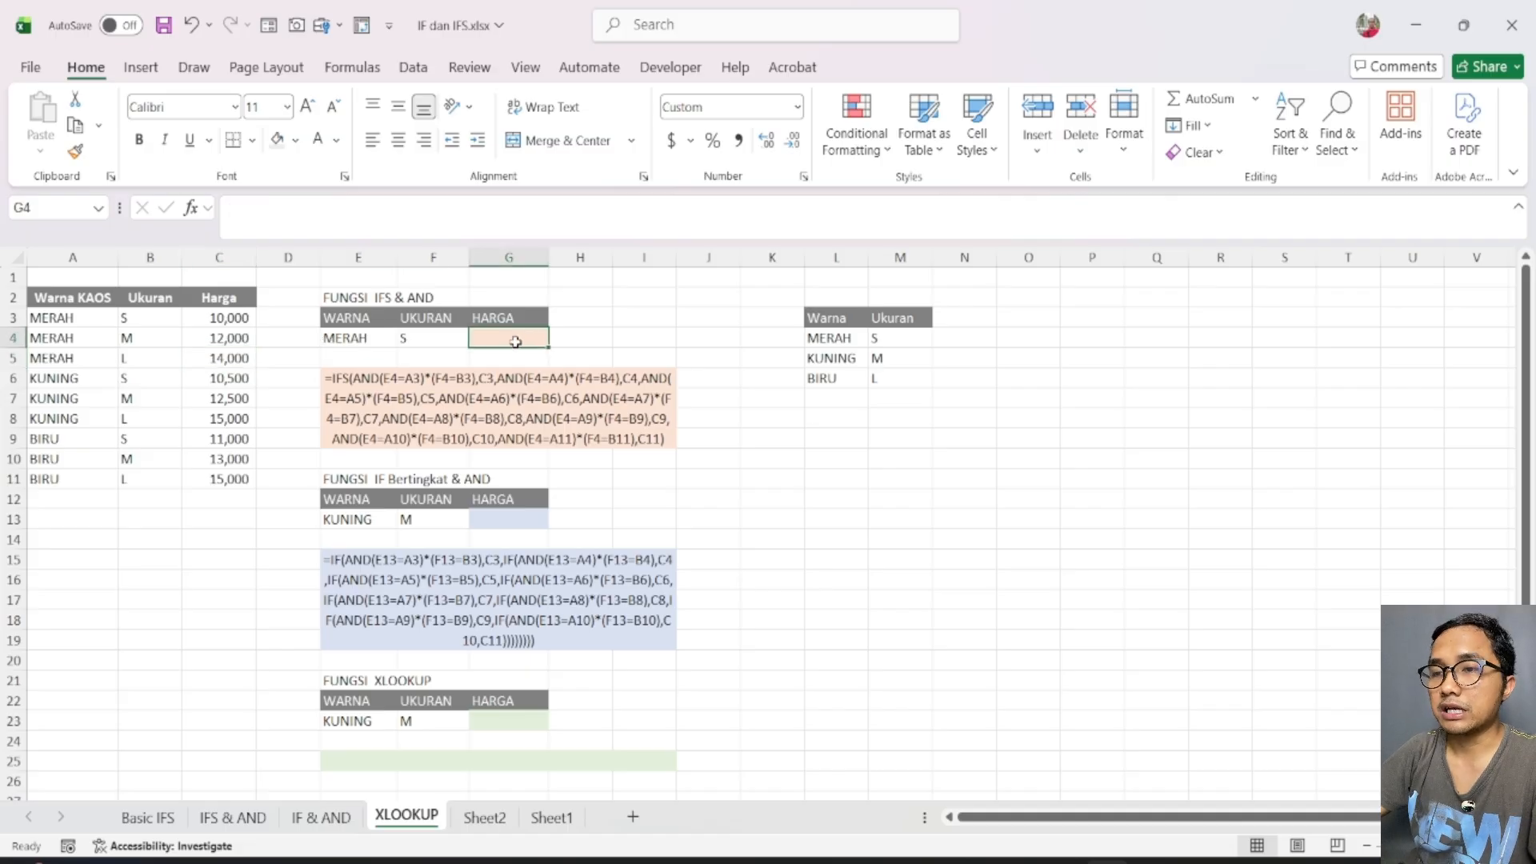
{"action": "left_click", "coordinate": [361, 338]}
{"action": "left_click", "coordinate": [445, 342]}
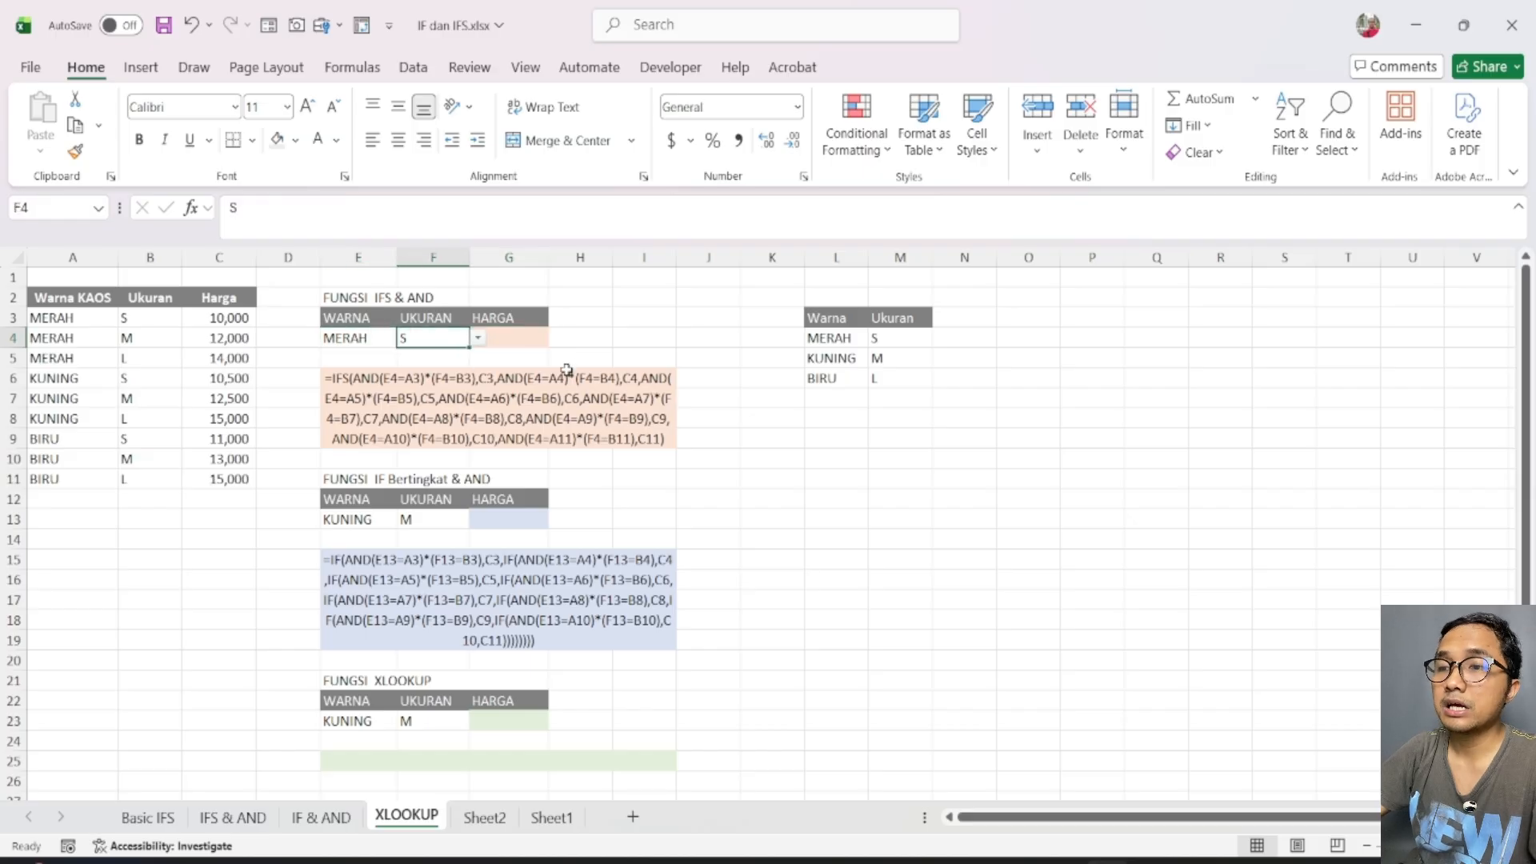
{"action": "left_click", "coordinate": [536, 336]}
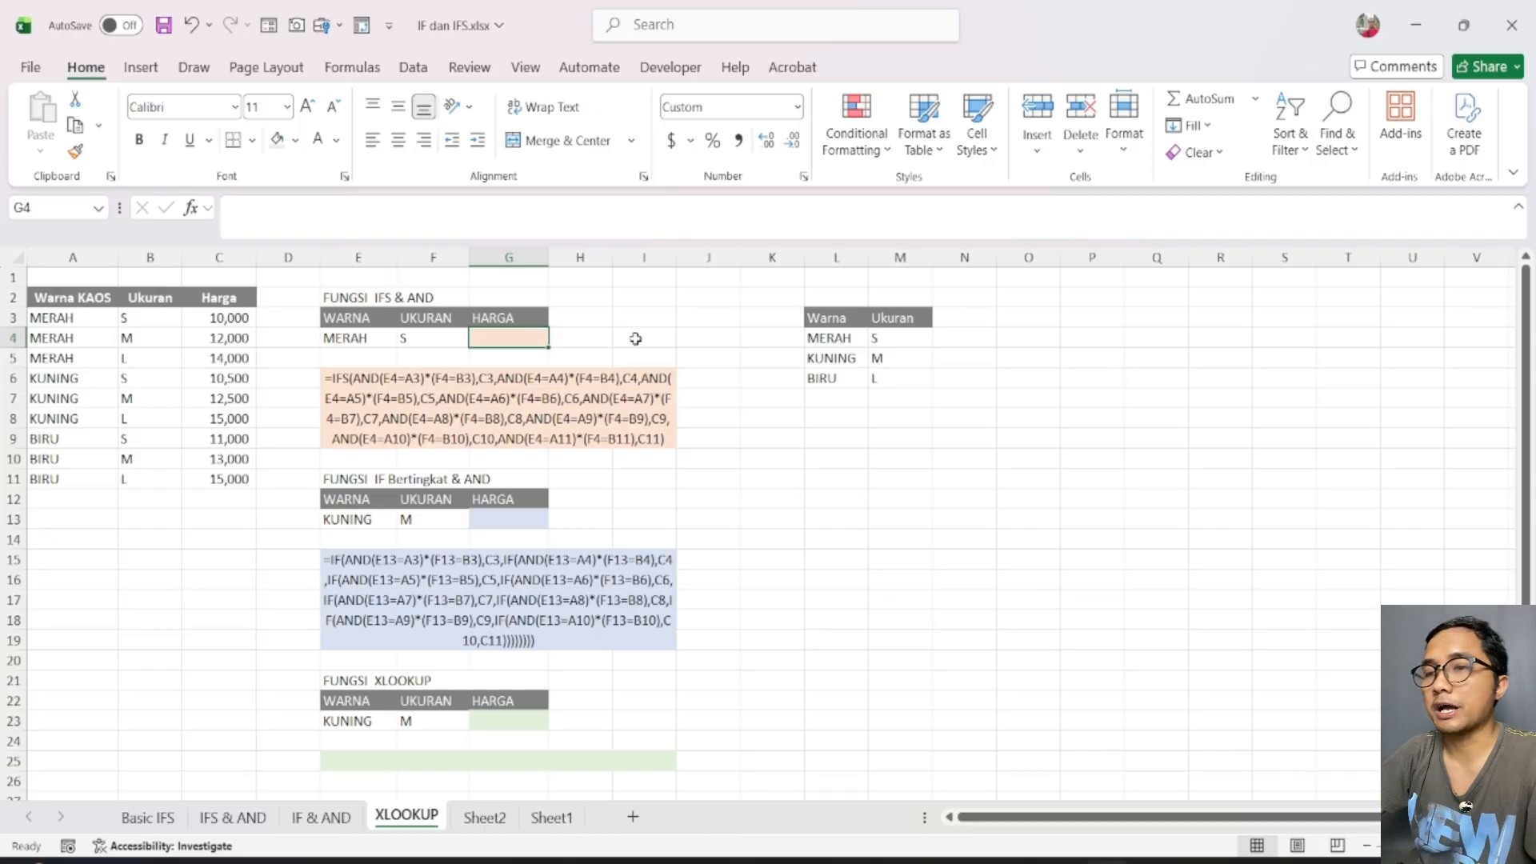
{"action": "left_click", "coordinate": [234, 518]}
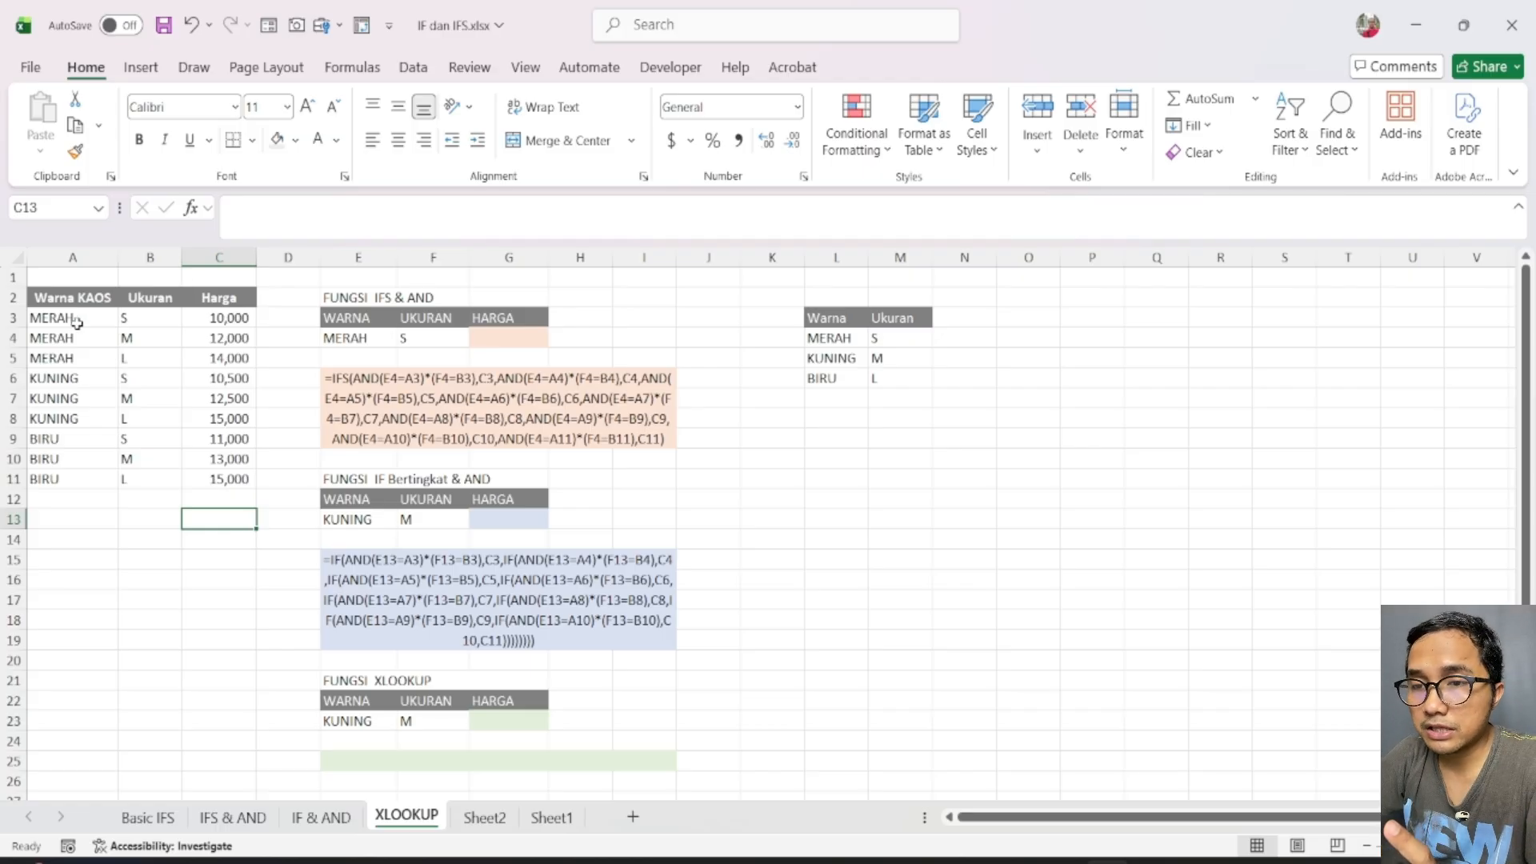
{"action": "left_click_drag", "start_coordinate": [77, 322], "coordinate": [80, 479]}
{"action": "left_click_drag", "start_coordinate": [164, 320], "coordinate": [165, 482]}
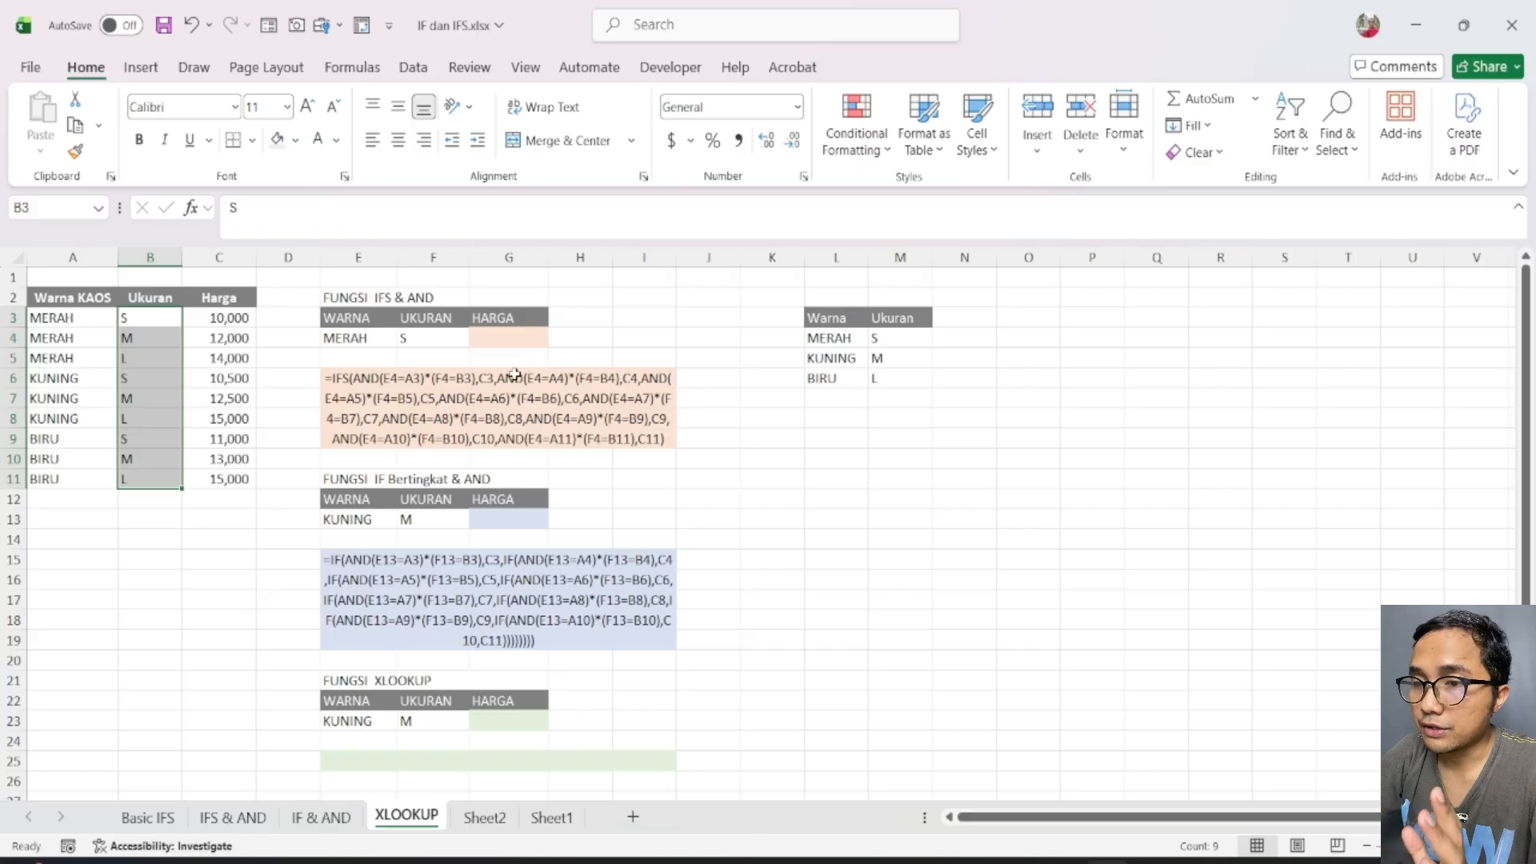
{"action": "left_click_drag", "start_coordinate": [524, 357], "coordinate": [512, 392]}
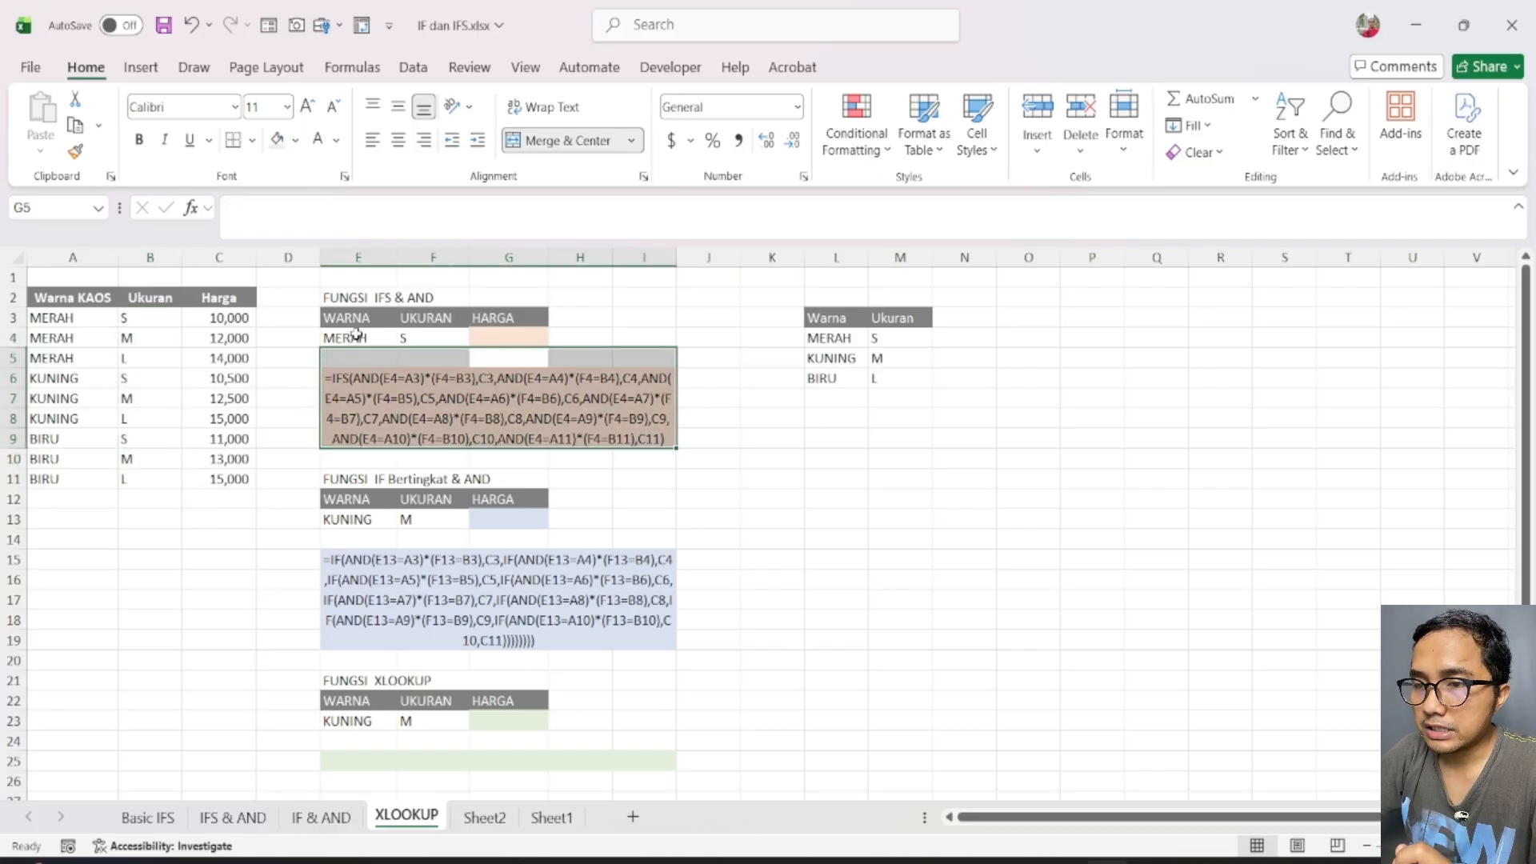
{"action": "left_click_drag", "start_coordinate": [351, 302], "coordinate": [512, 339]}
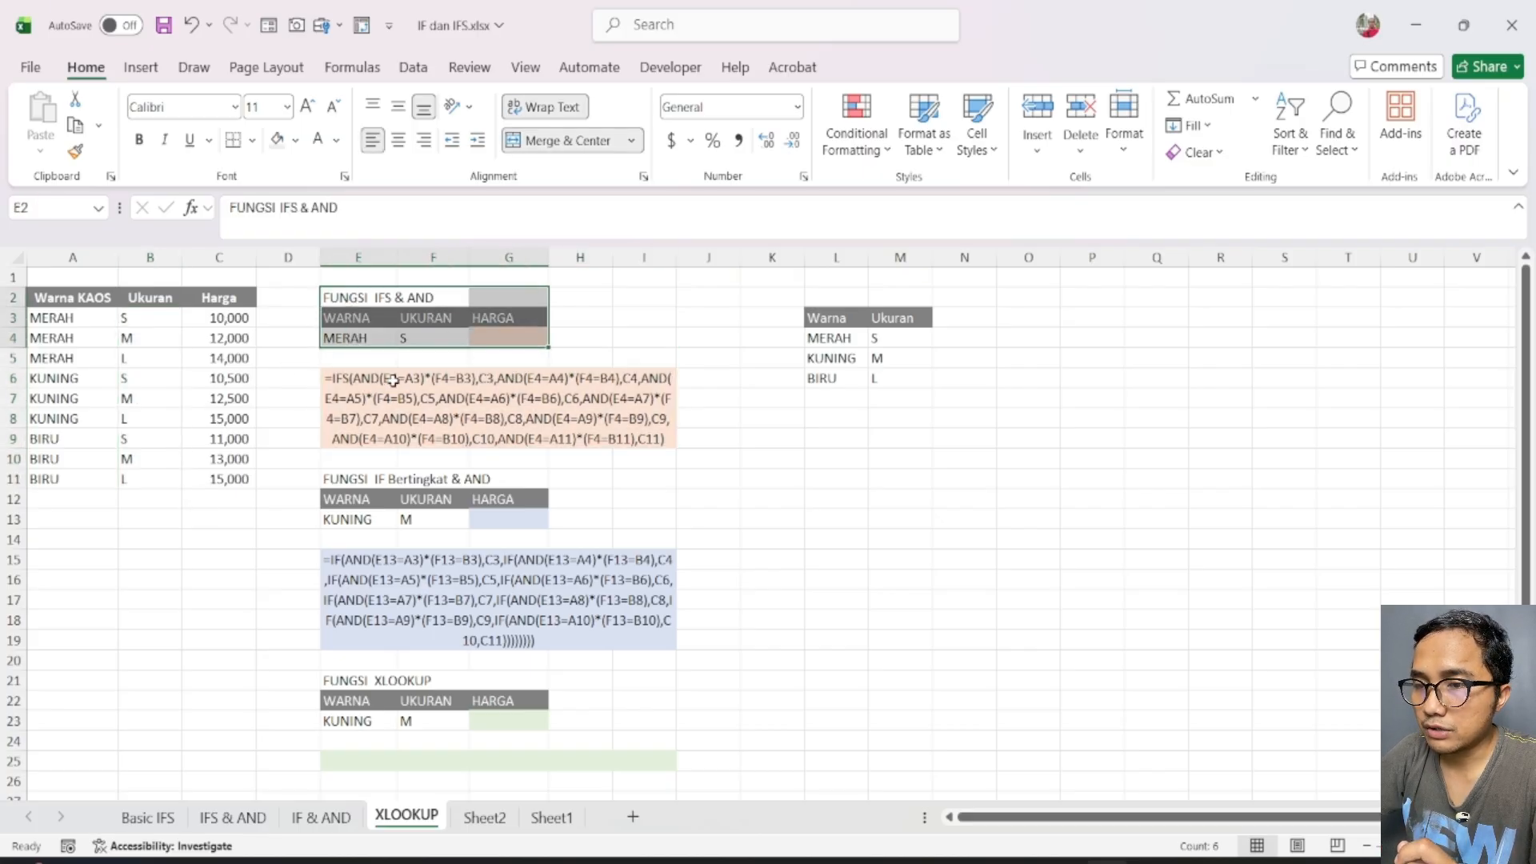
Step: Set the colour in E4 to KUNING and the size in F4 to M in the IFS & AND block
{"action": "left_click", "coordinate": [327, 353]}
{"action": "left_click_drag", "start_coordinate": [328, 336], "coordinate": [403, 342]}
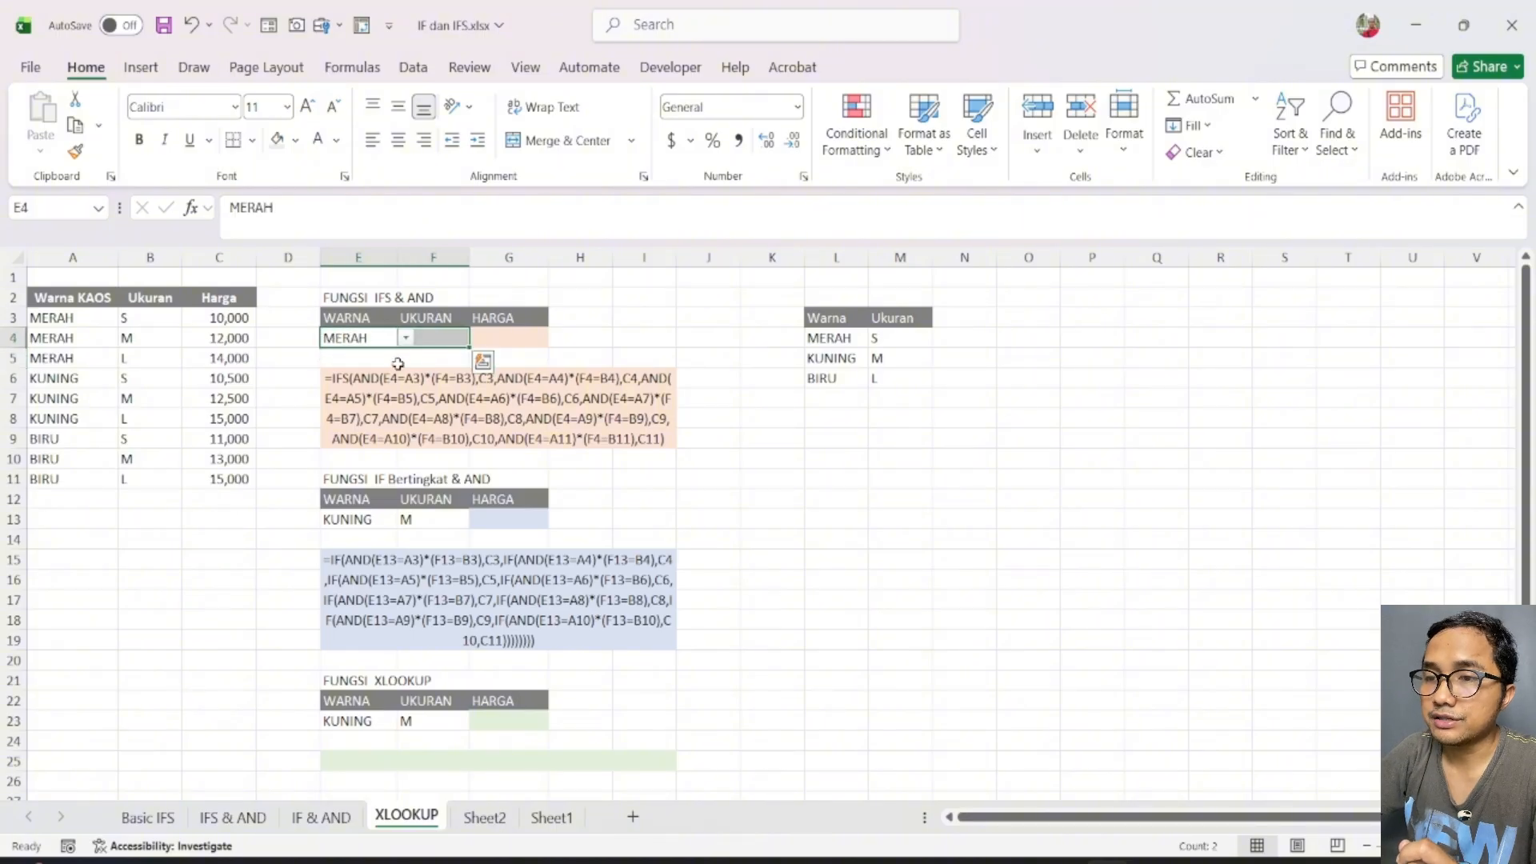
{"action": "left_click", "coordinate": [406, 338]}
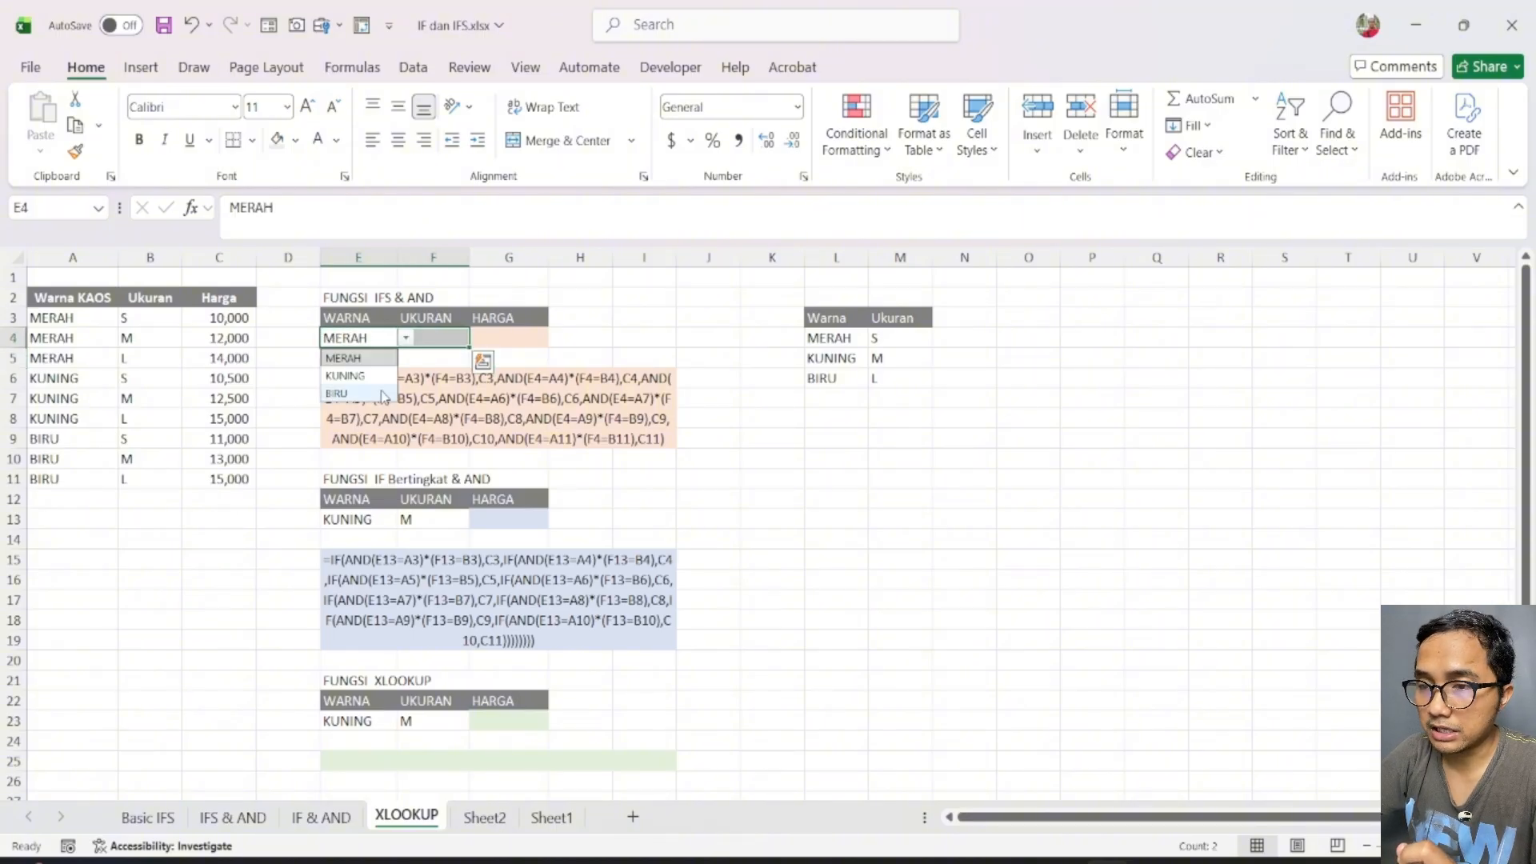
{"action": "left_click", "coordinate": [384, 374]}
{"action": "left_click", "coordinate": [446, 338]}
{"action": "left_click", "coordinate": [481, 338]}
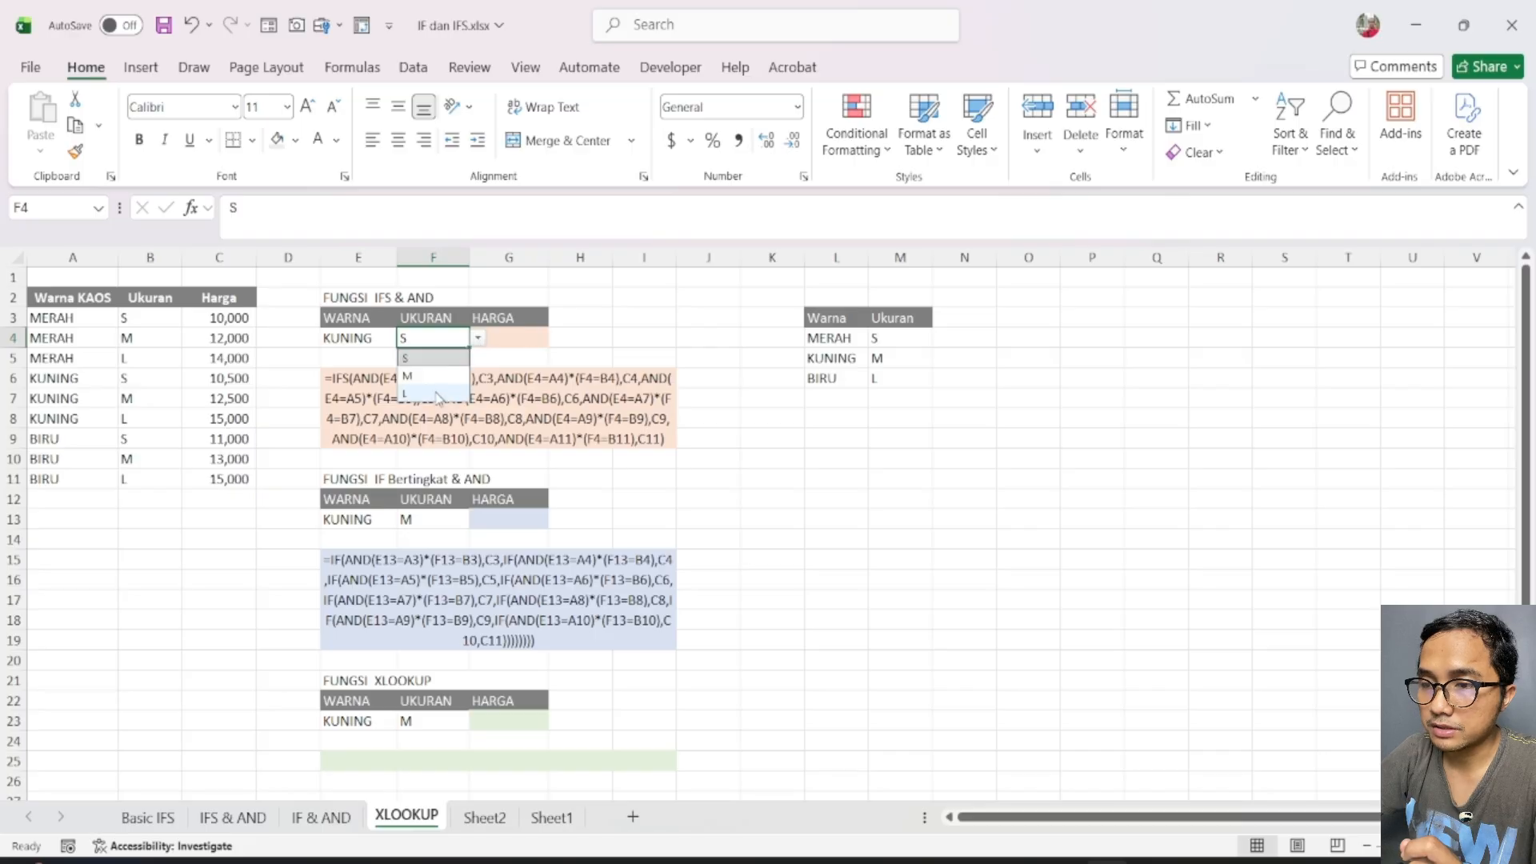
{"action": "left_click", "coordinate": [424, 376]}
{"action": "left_click", "coordinate": [627, 324]}
Step: Start an IFS formula in G4 whose first logical test is an AND comparing E4 with A3
{"action": "left_click", "coordinate": [508, 338]}
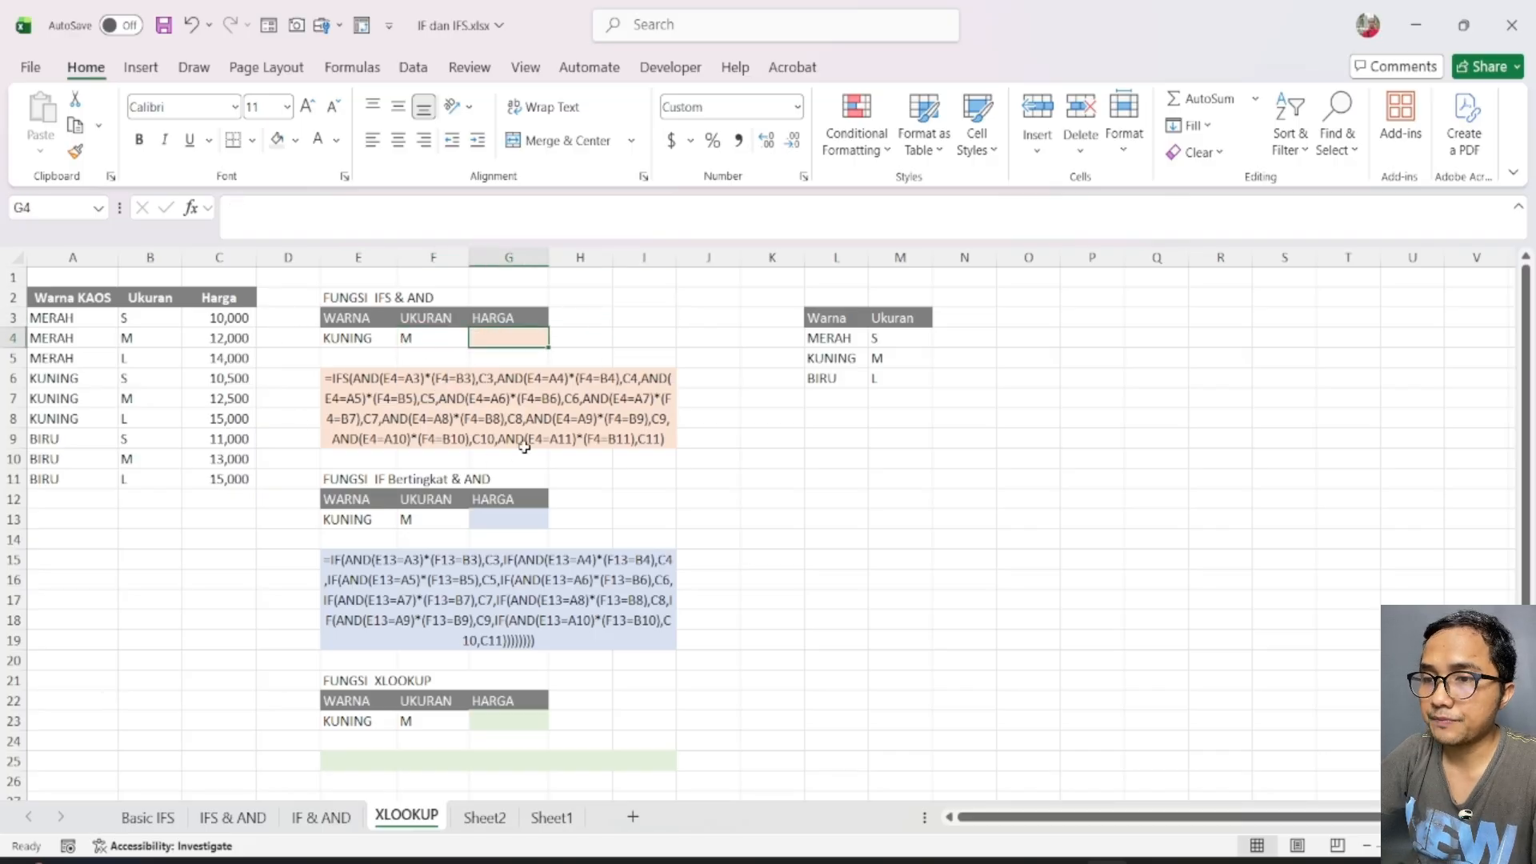
{"action": "type", "text": "="}
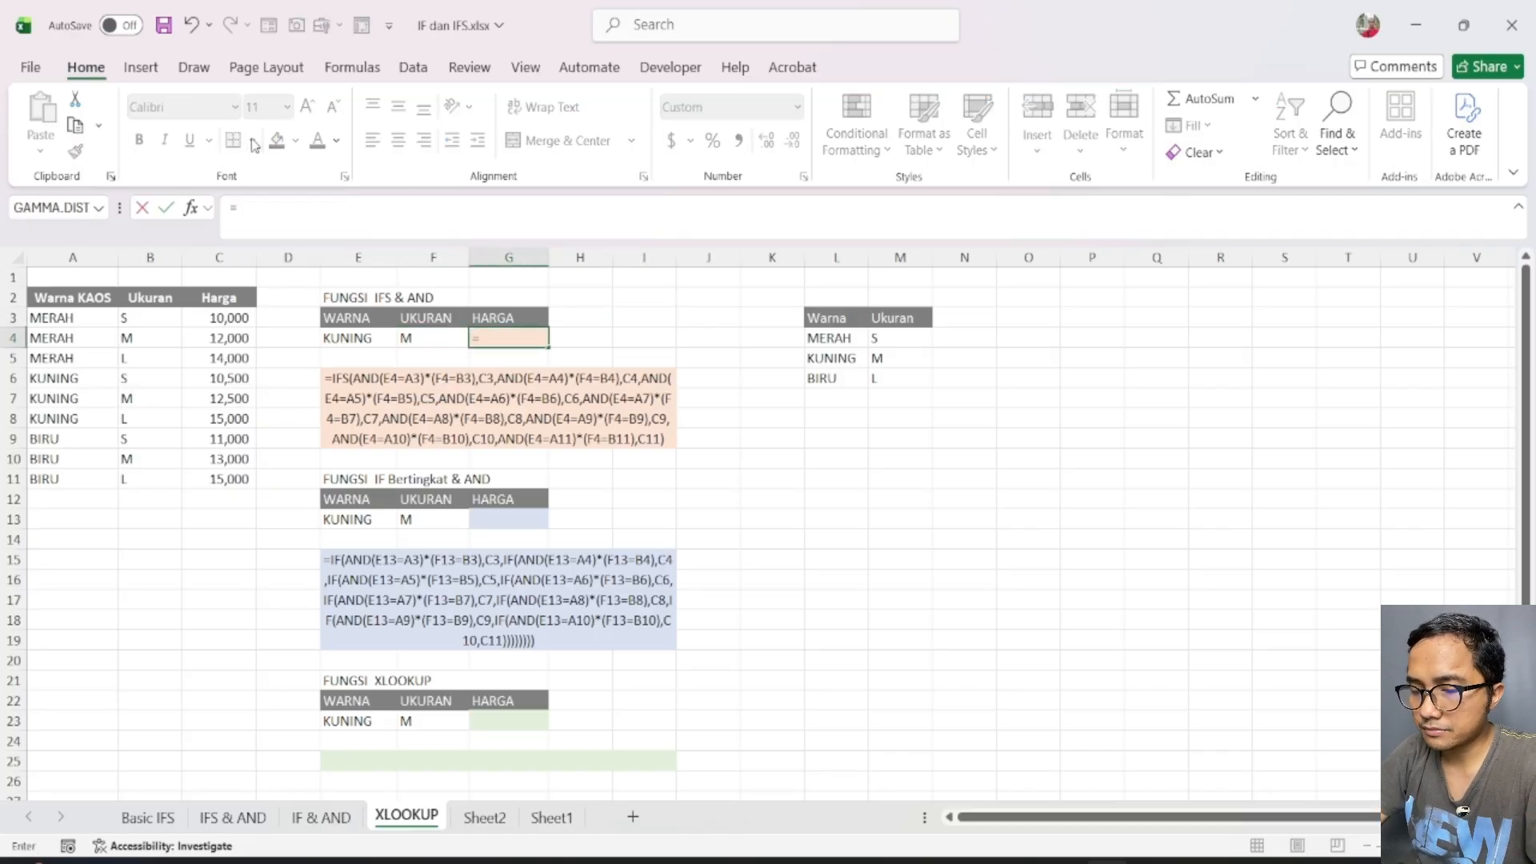
{"action": "type", "text": "ifs"}
{"action": "key", "text": "Tab"}
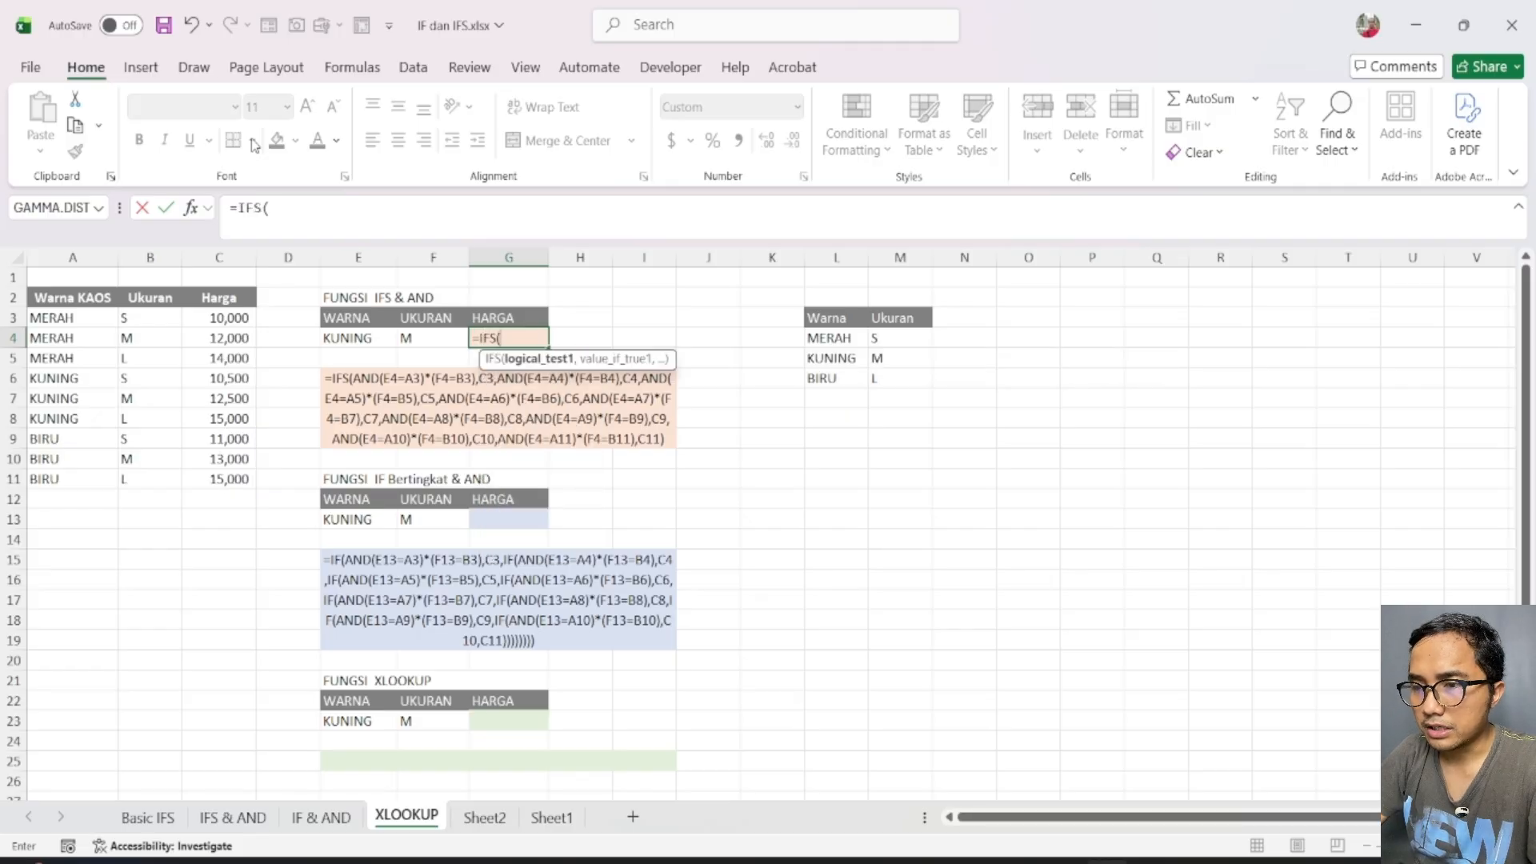
{"action": "type", "text": "and"}
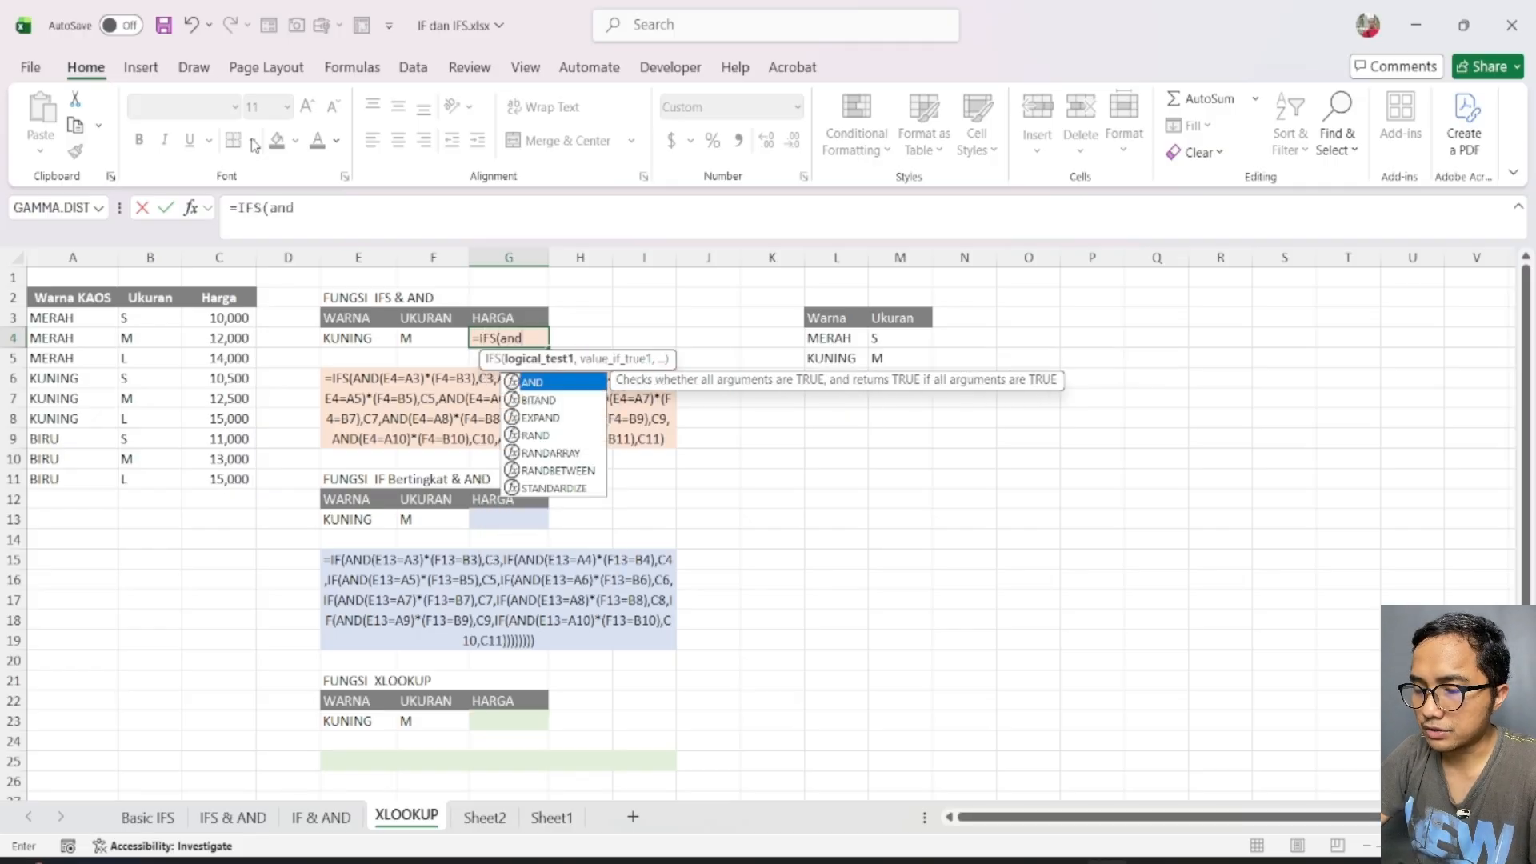
{"action": "type", "text": "("}
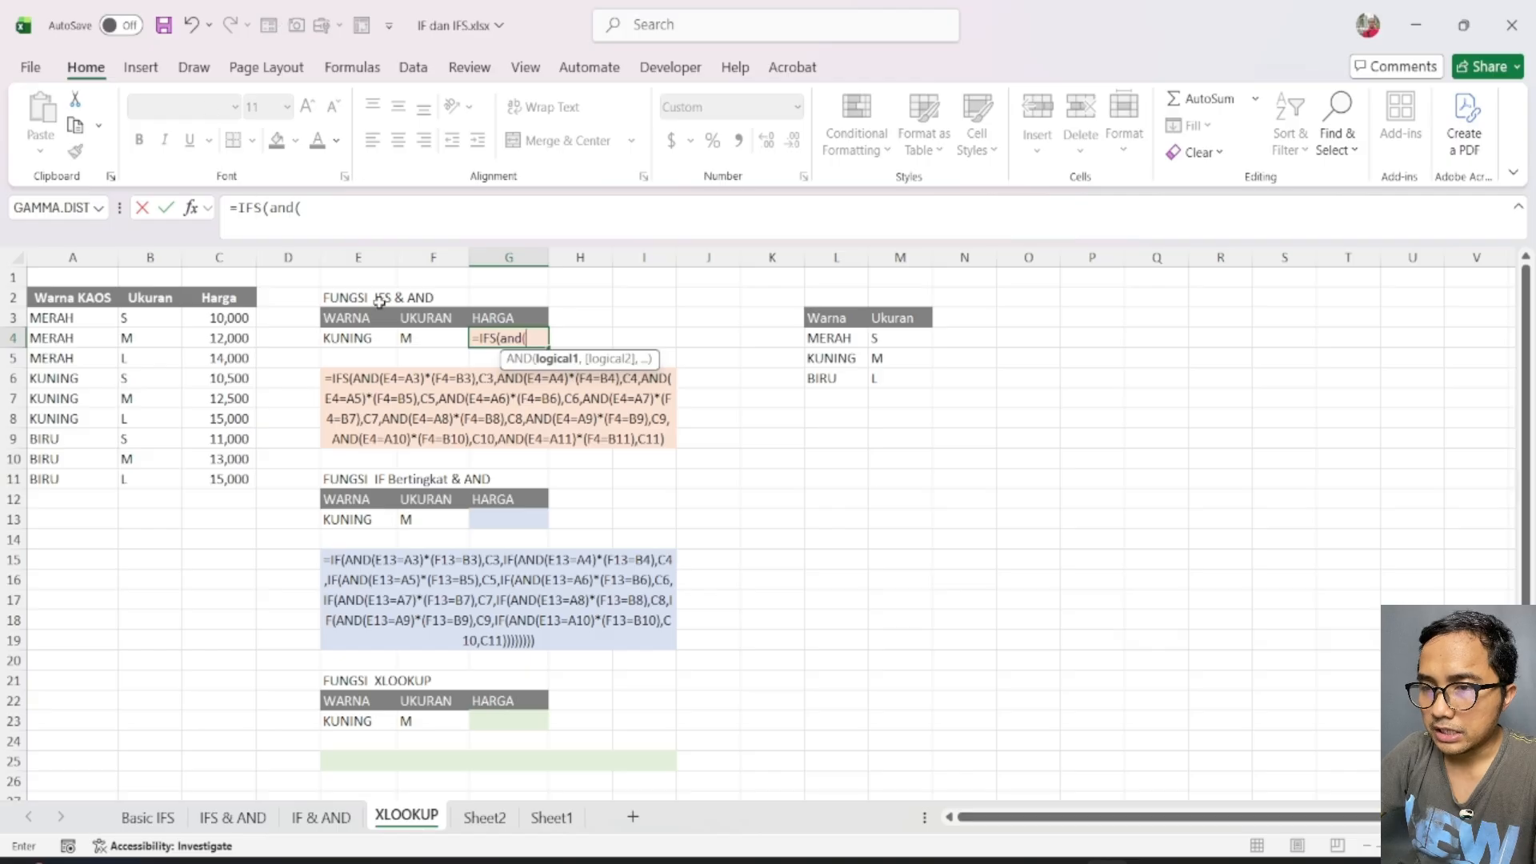
{"action": "left_click", "coordinate": [384, 341]}
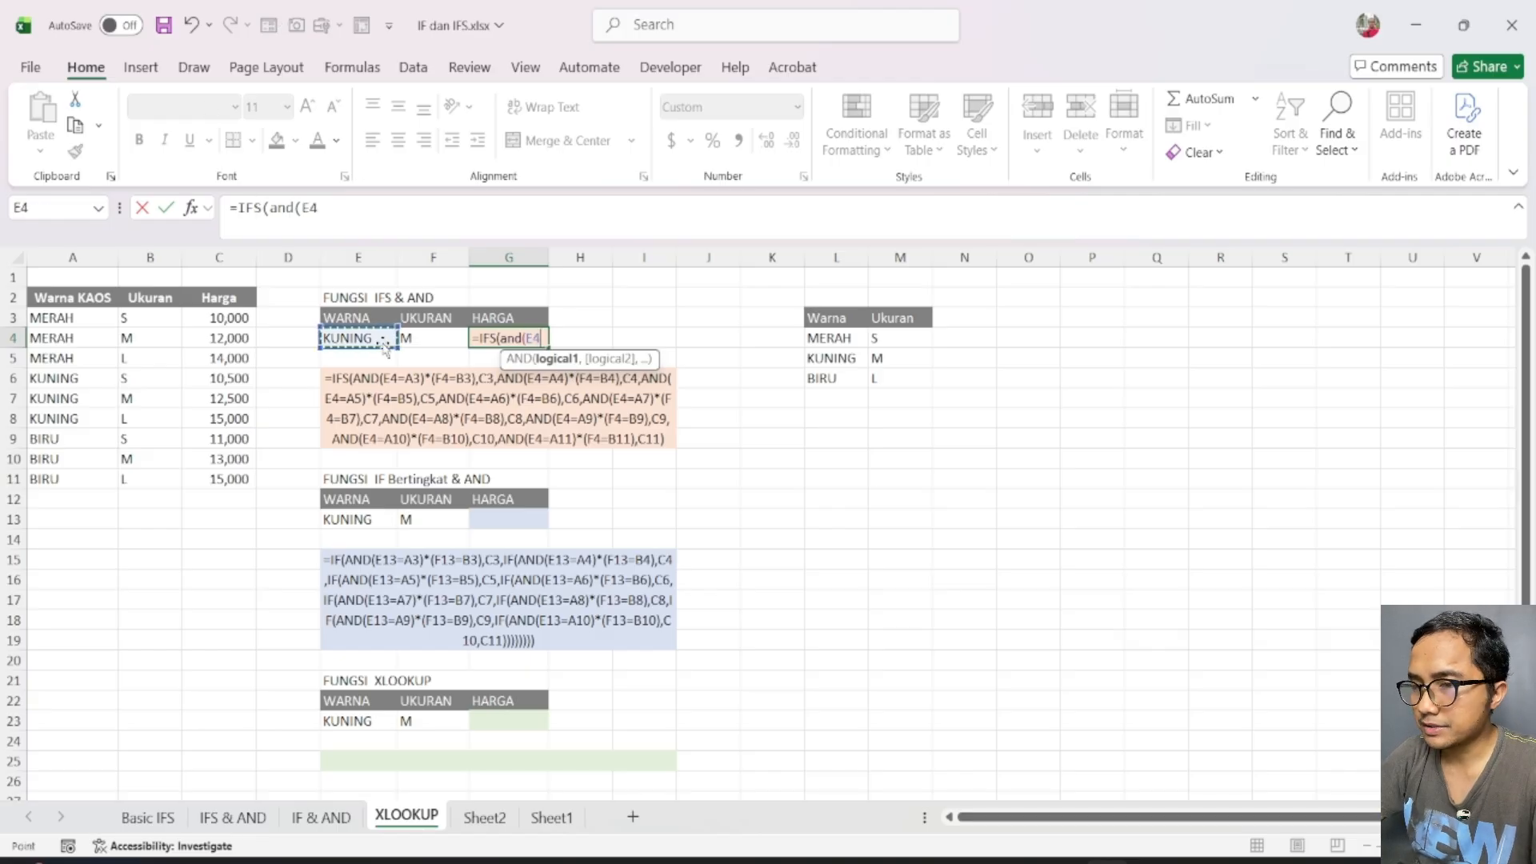
{"action": "type", "text": "="}
{"action": "left_click", "coordinate": [72, 318]}
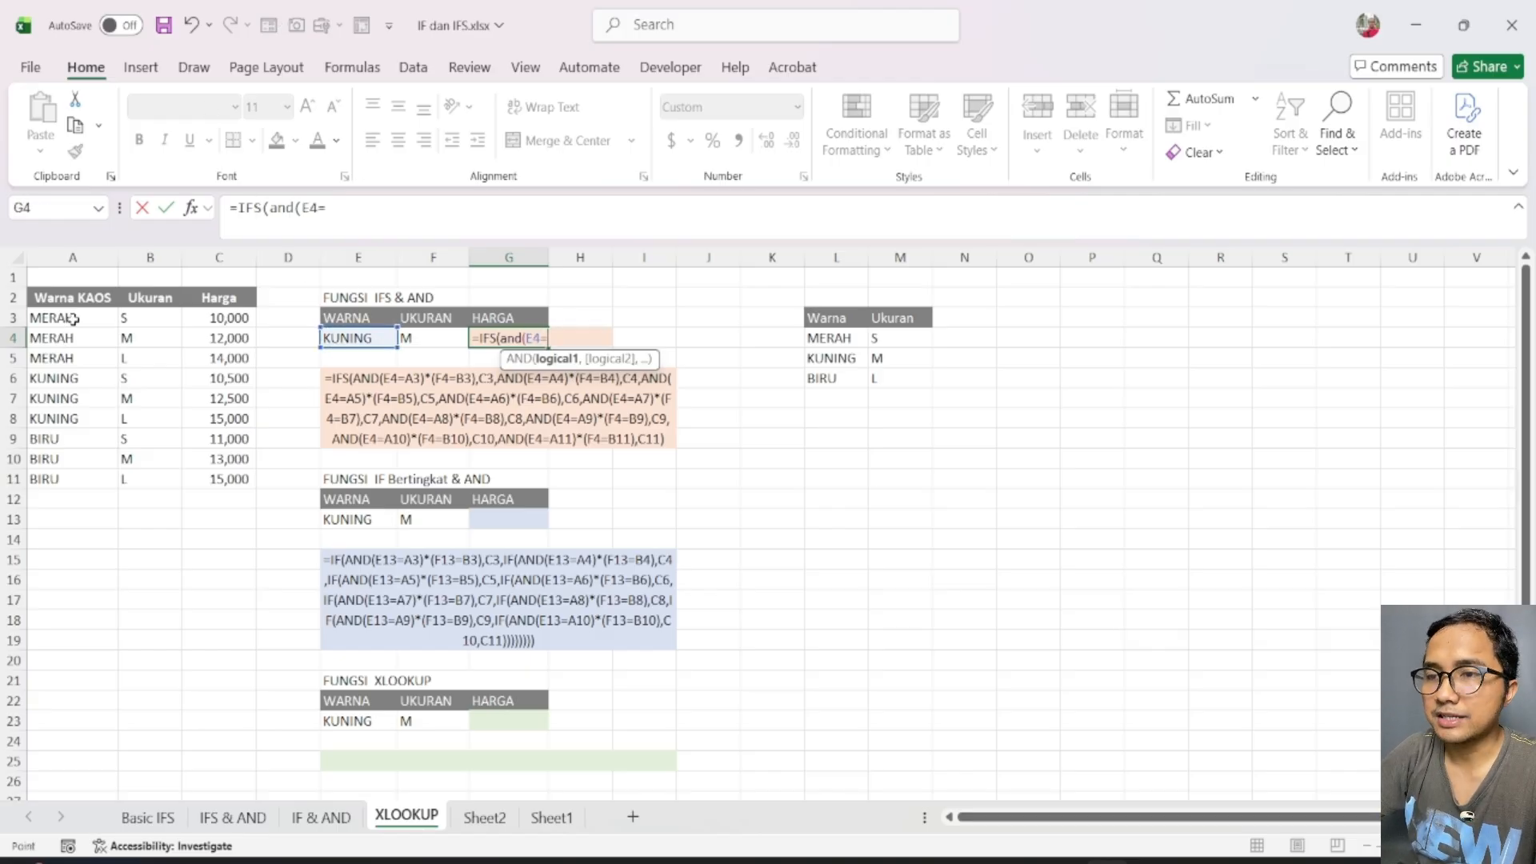
Step: Close the AND test, multiply it by the condition (F4=B3), and return C3 as the first result
{"action": "type", "text": ")*"}
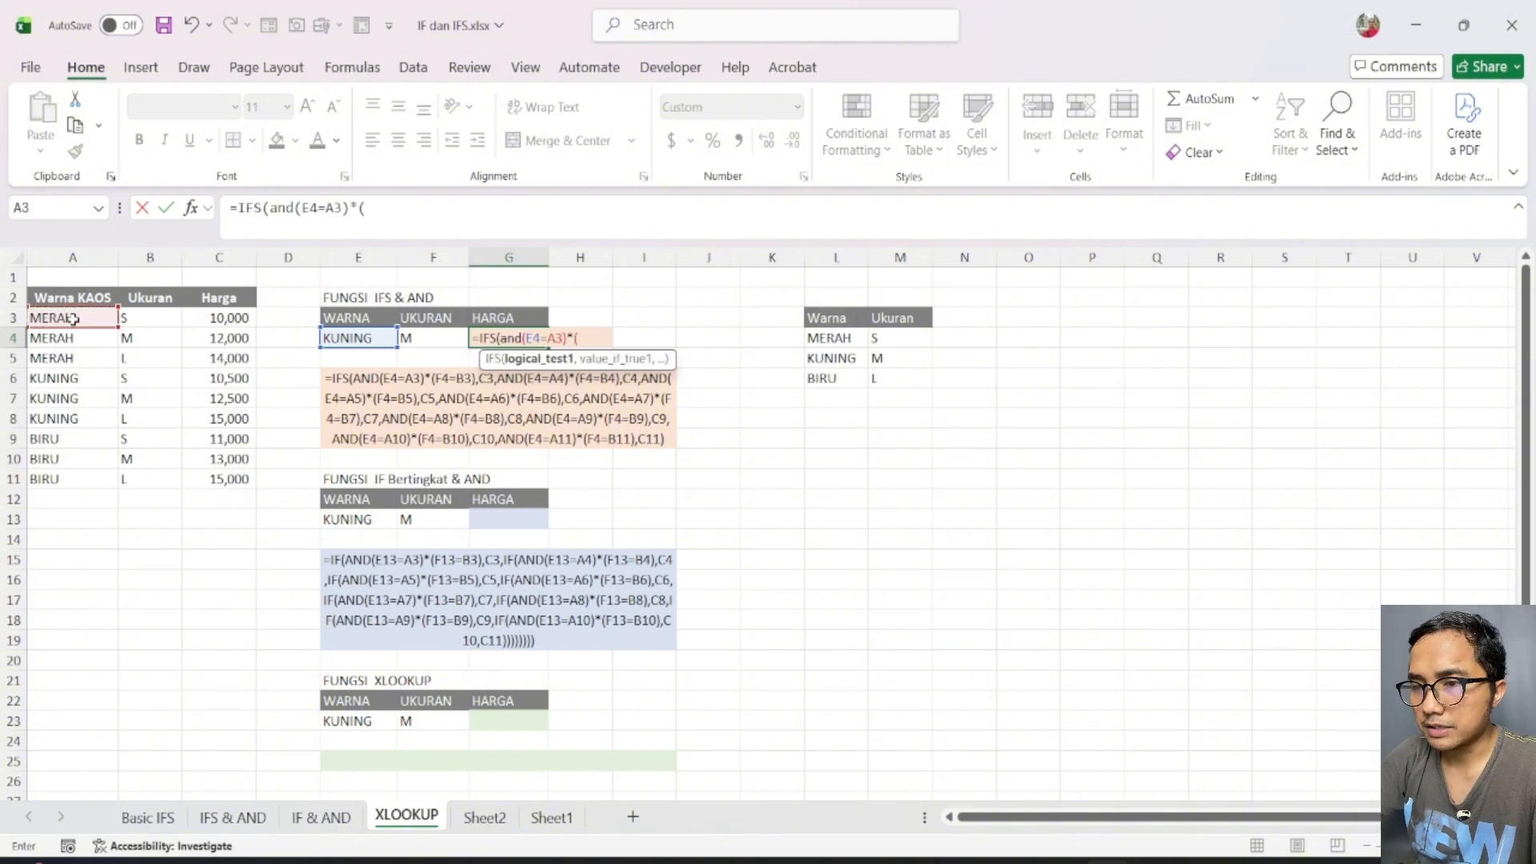
{"action": "type", "text": "("}
{"action": "left_click", "coordinate": [449, 340]}
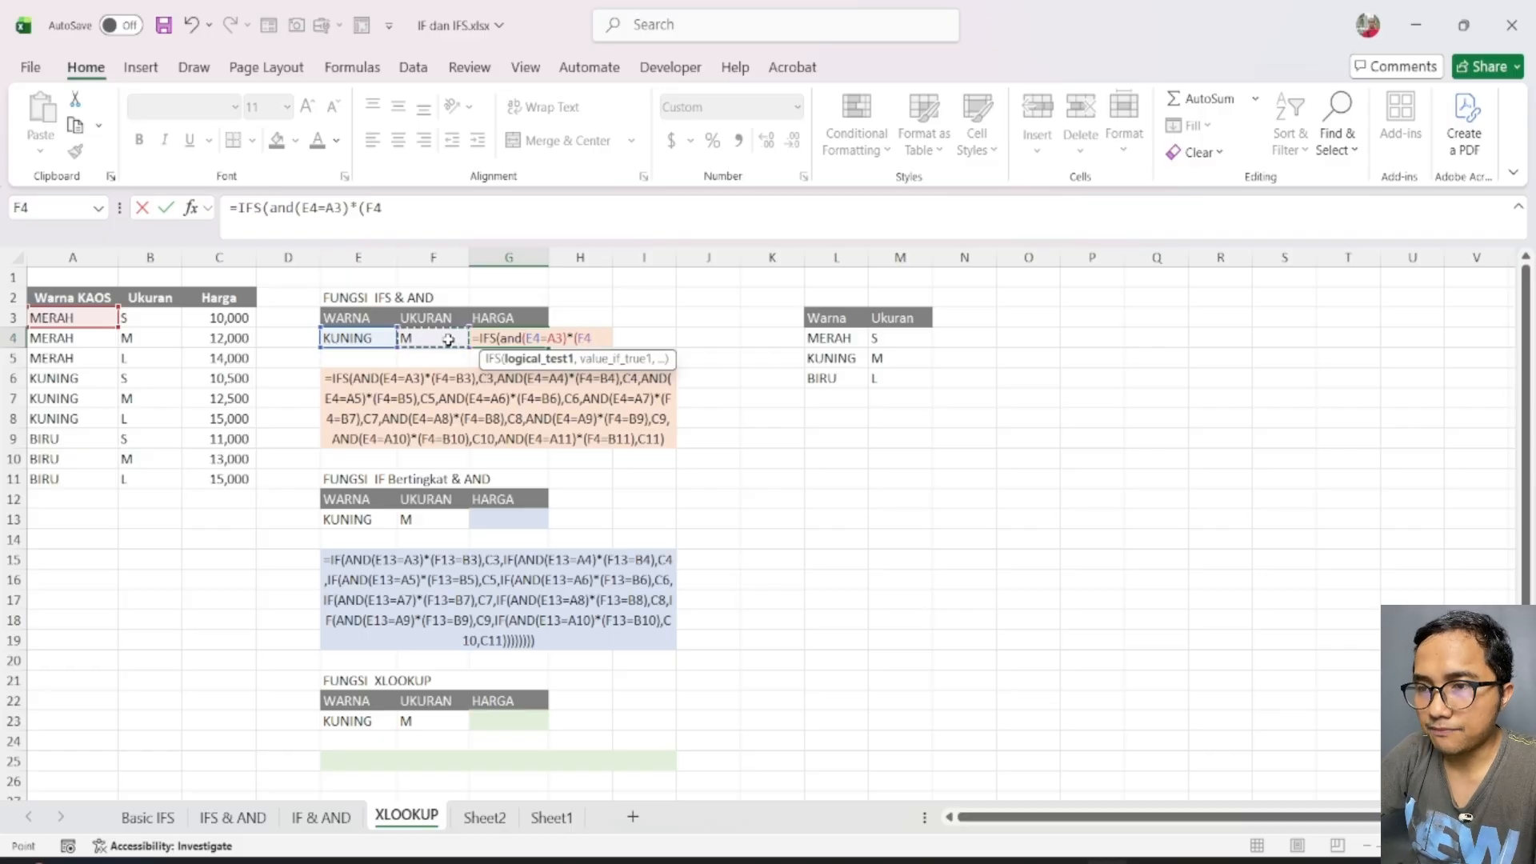
{"action": "type", "text": "="}
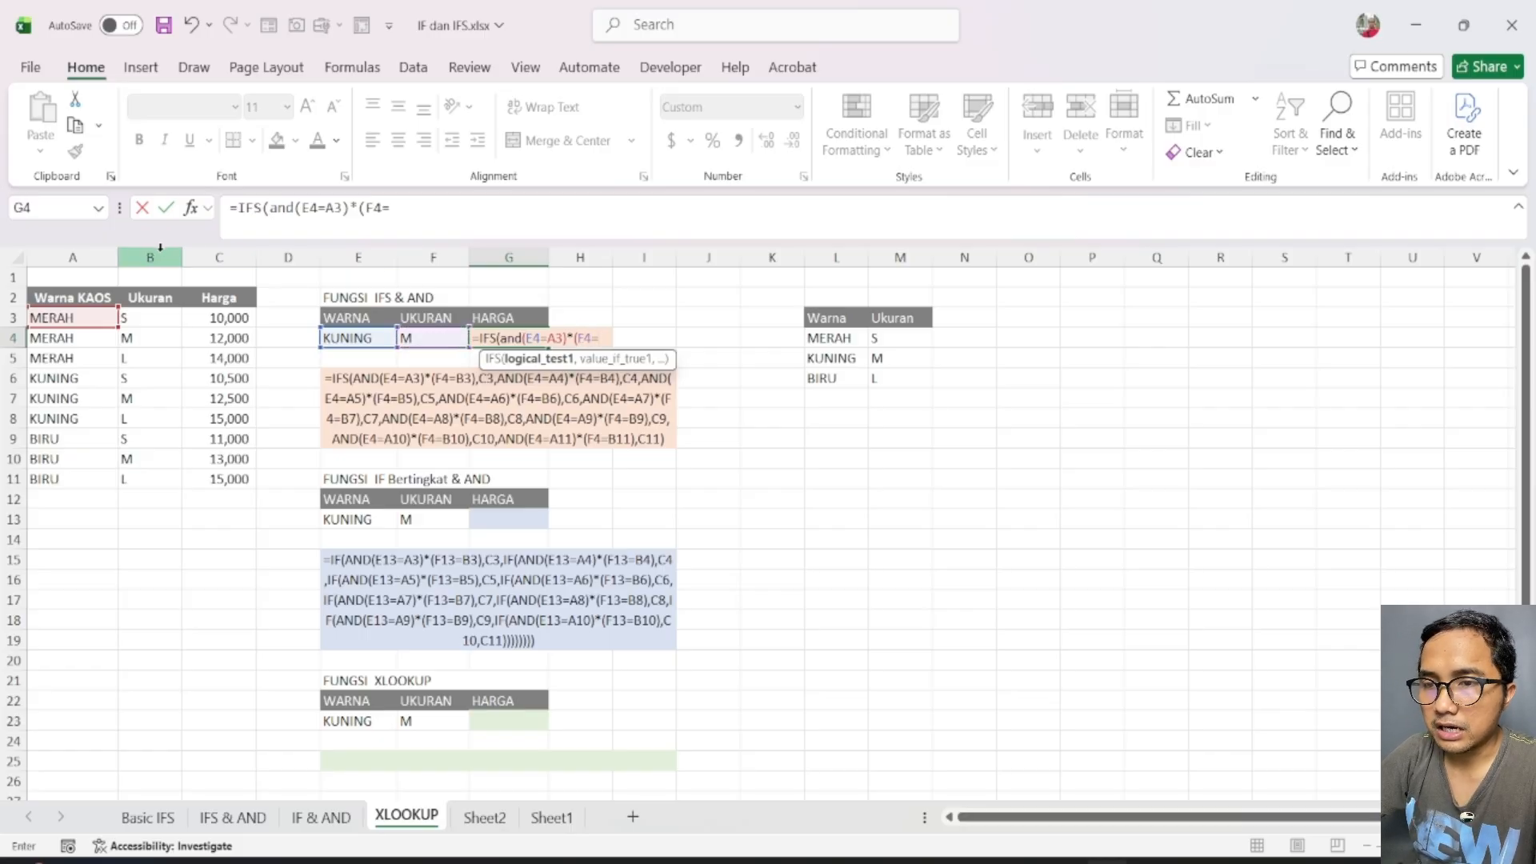
{"action": "left_click", "coordinate": [145, 320]}
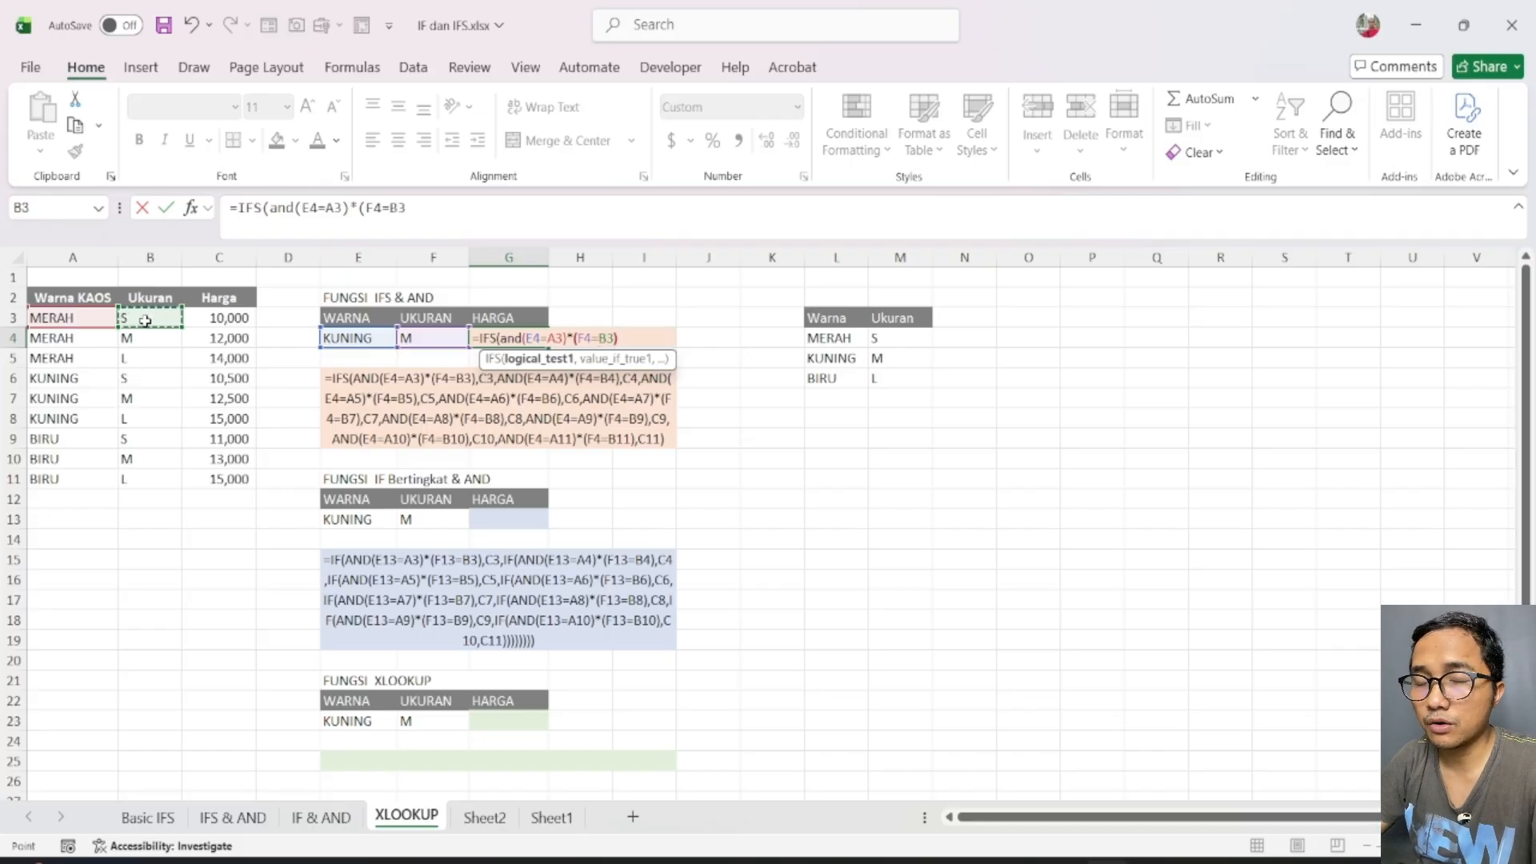
{"action": "type", "text": ")"}
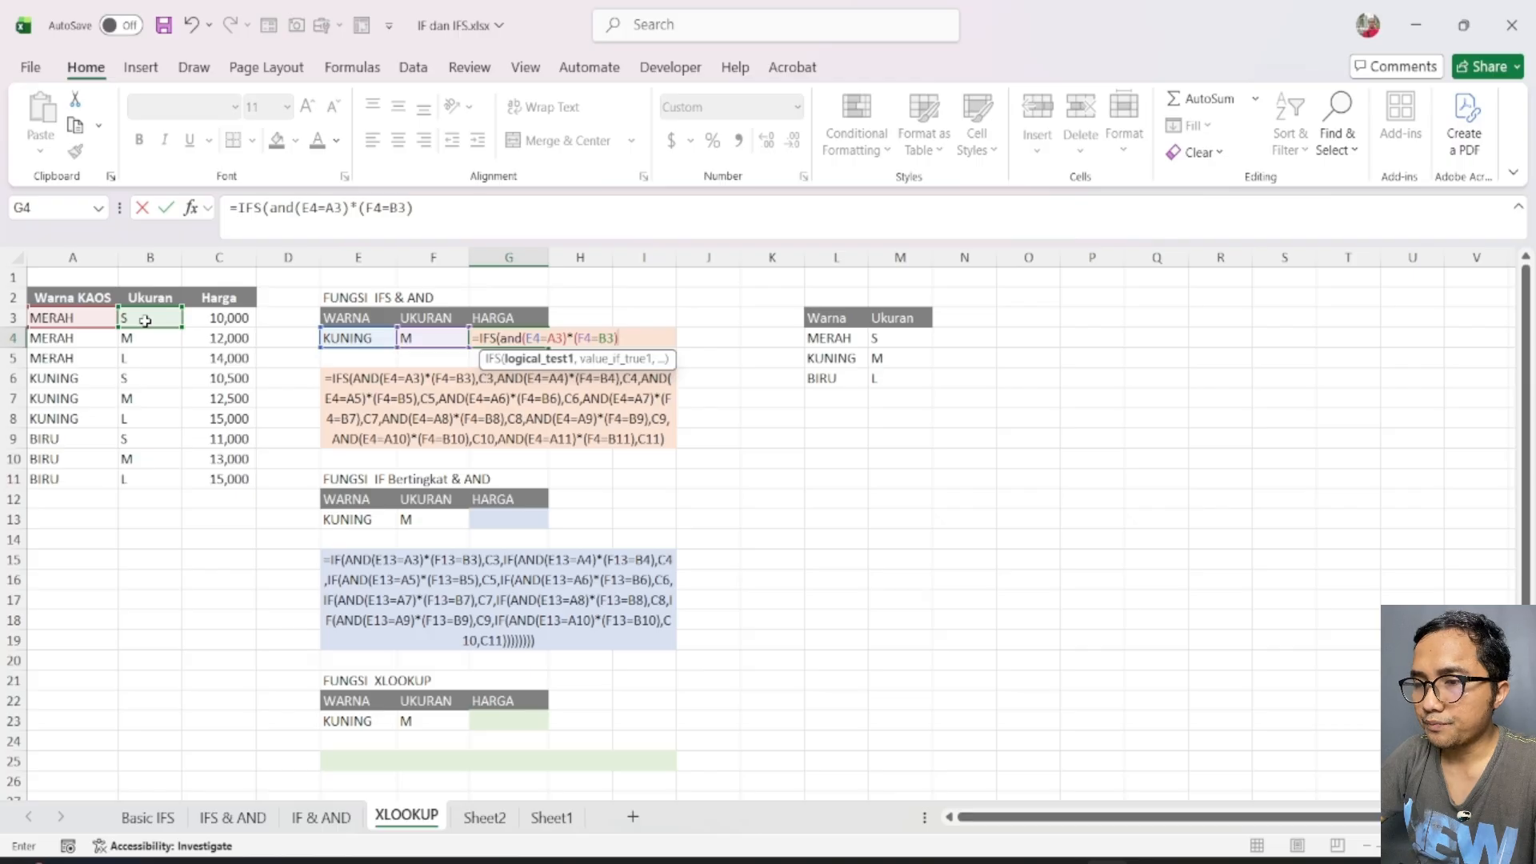
{"action": "type", "text": ","}
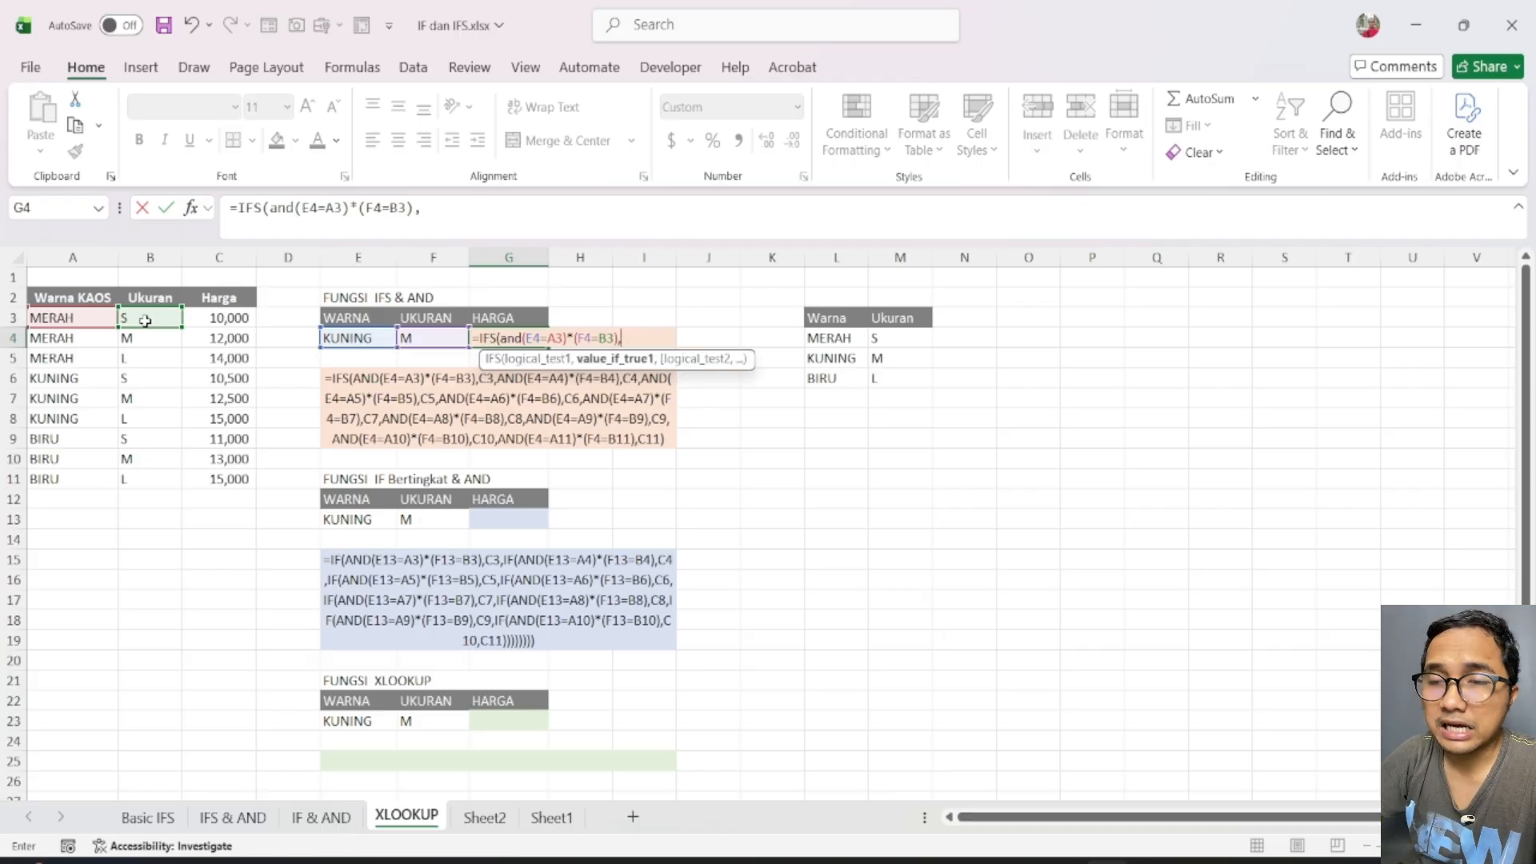
{"action": "left_click", "coordinate": [243, 317]}
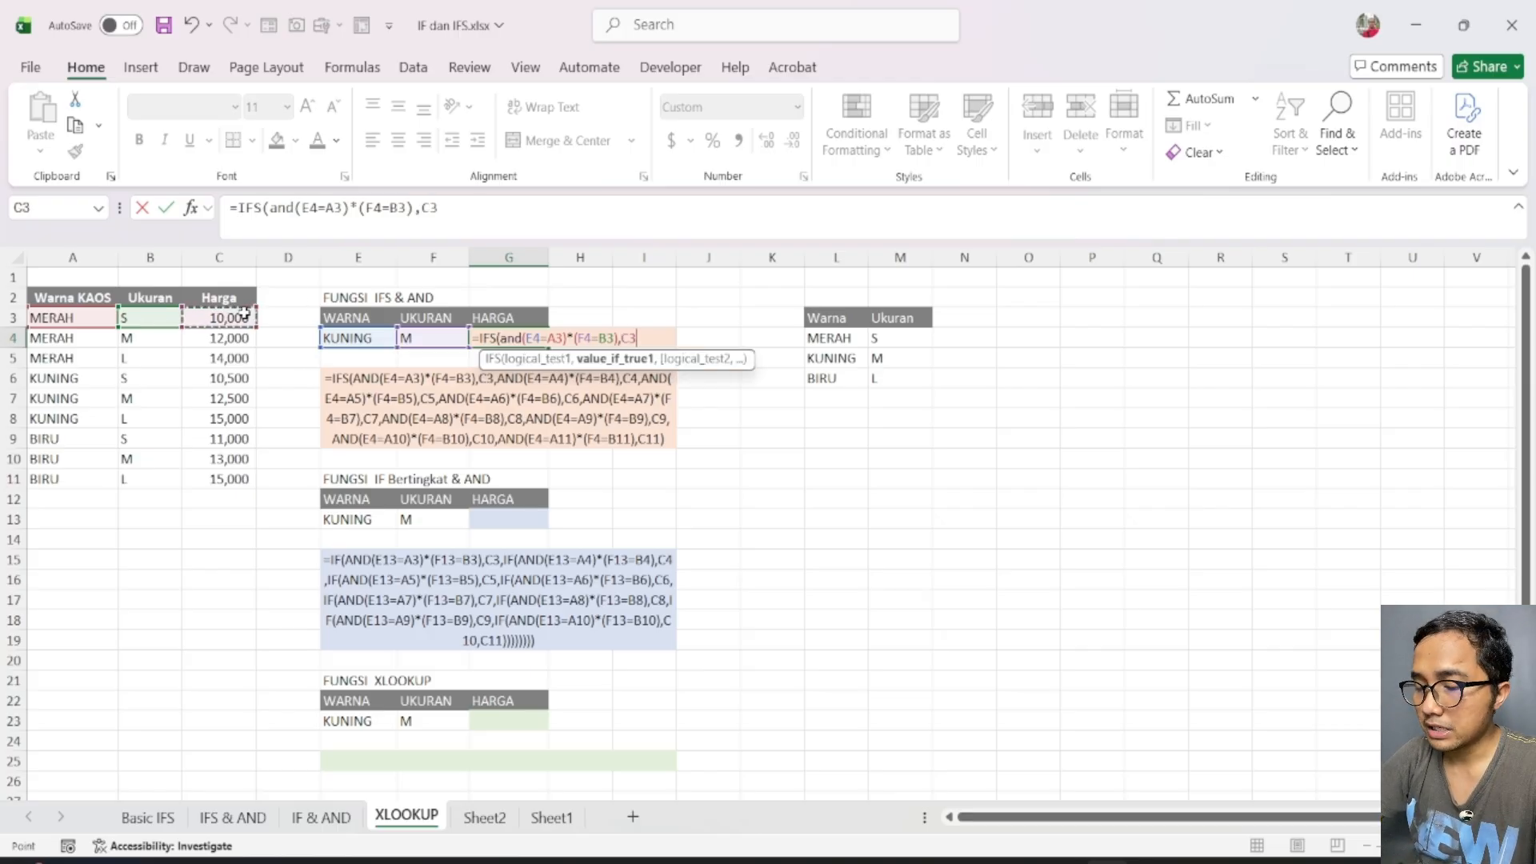
Step: Add a second logical test to the IFS formula in G4, an AND comparing E4 with A4
{"action": "type", "text": ","}
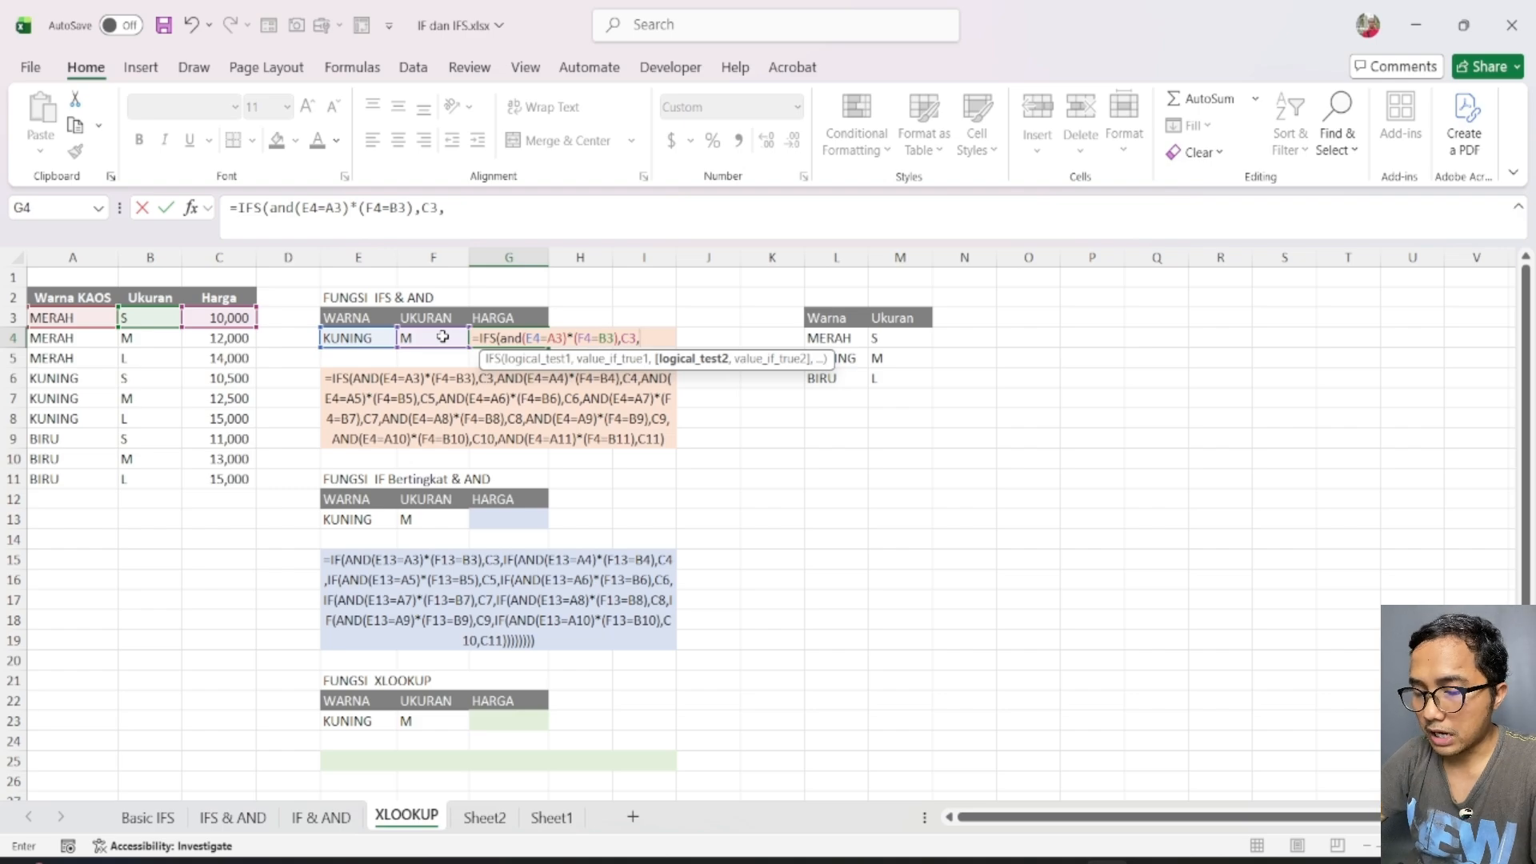
{"action": "type", "text": "and("}
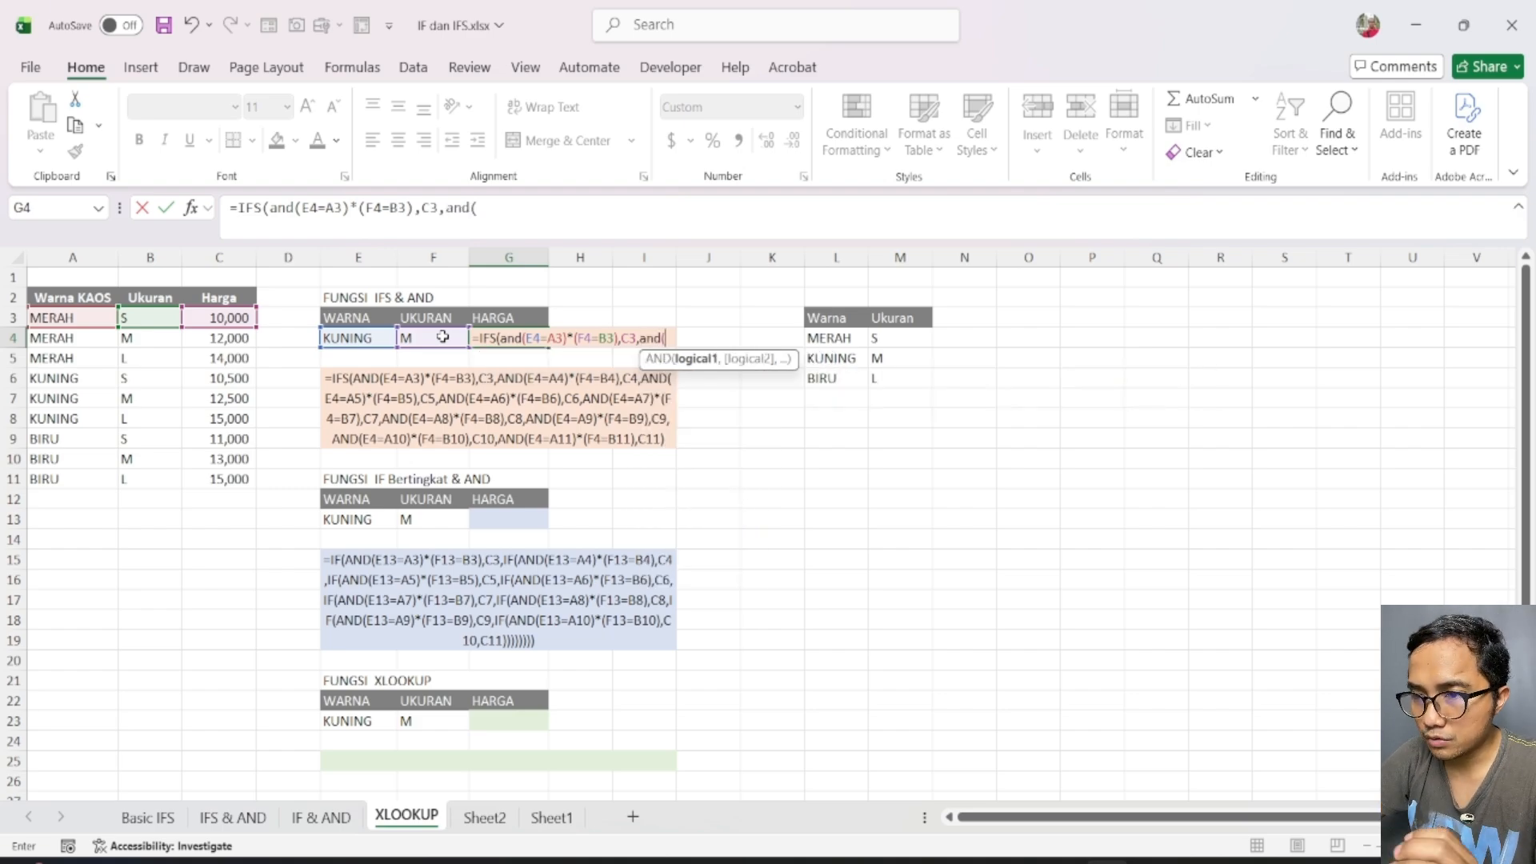
{"action": "left_click", "coordinate": [372, 337]}
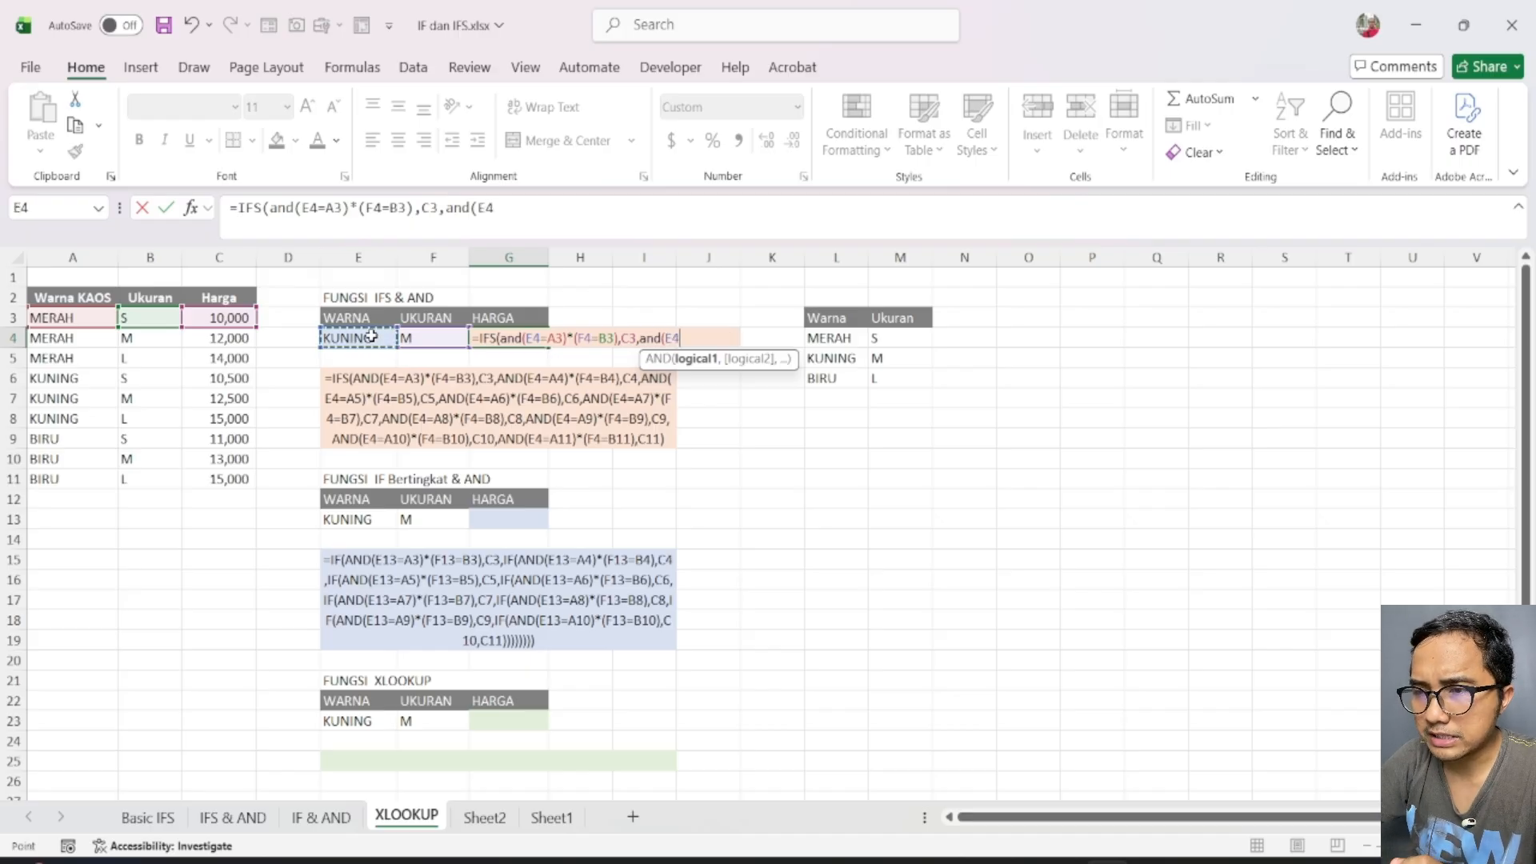
{"action": "type", "text": "="}
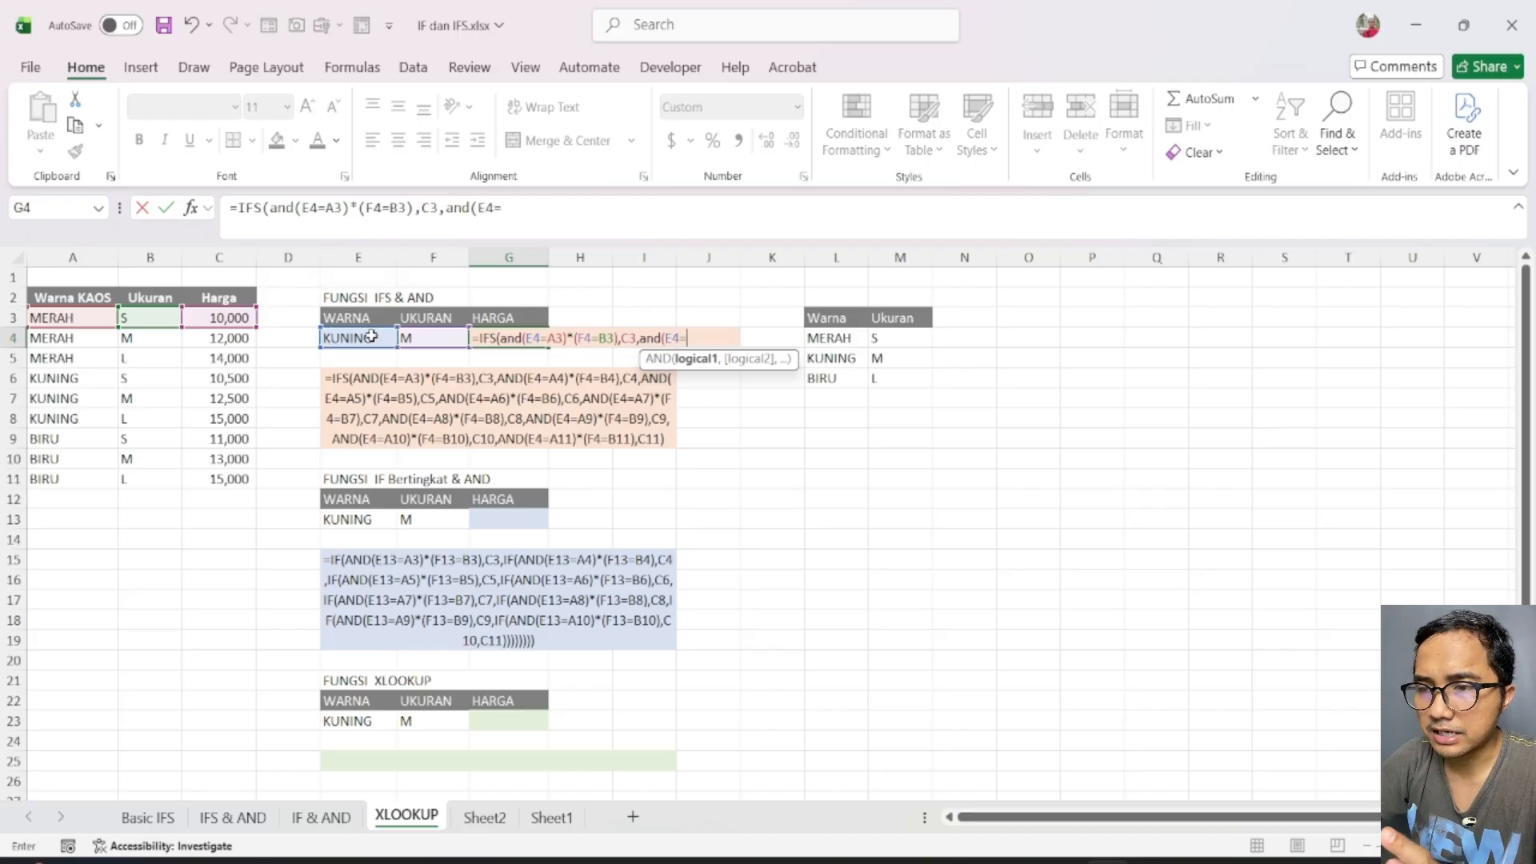
{"action": "left_click", "coordinate": [85, 341]}
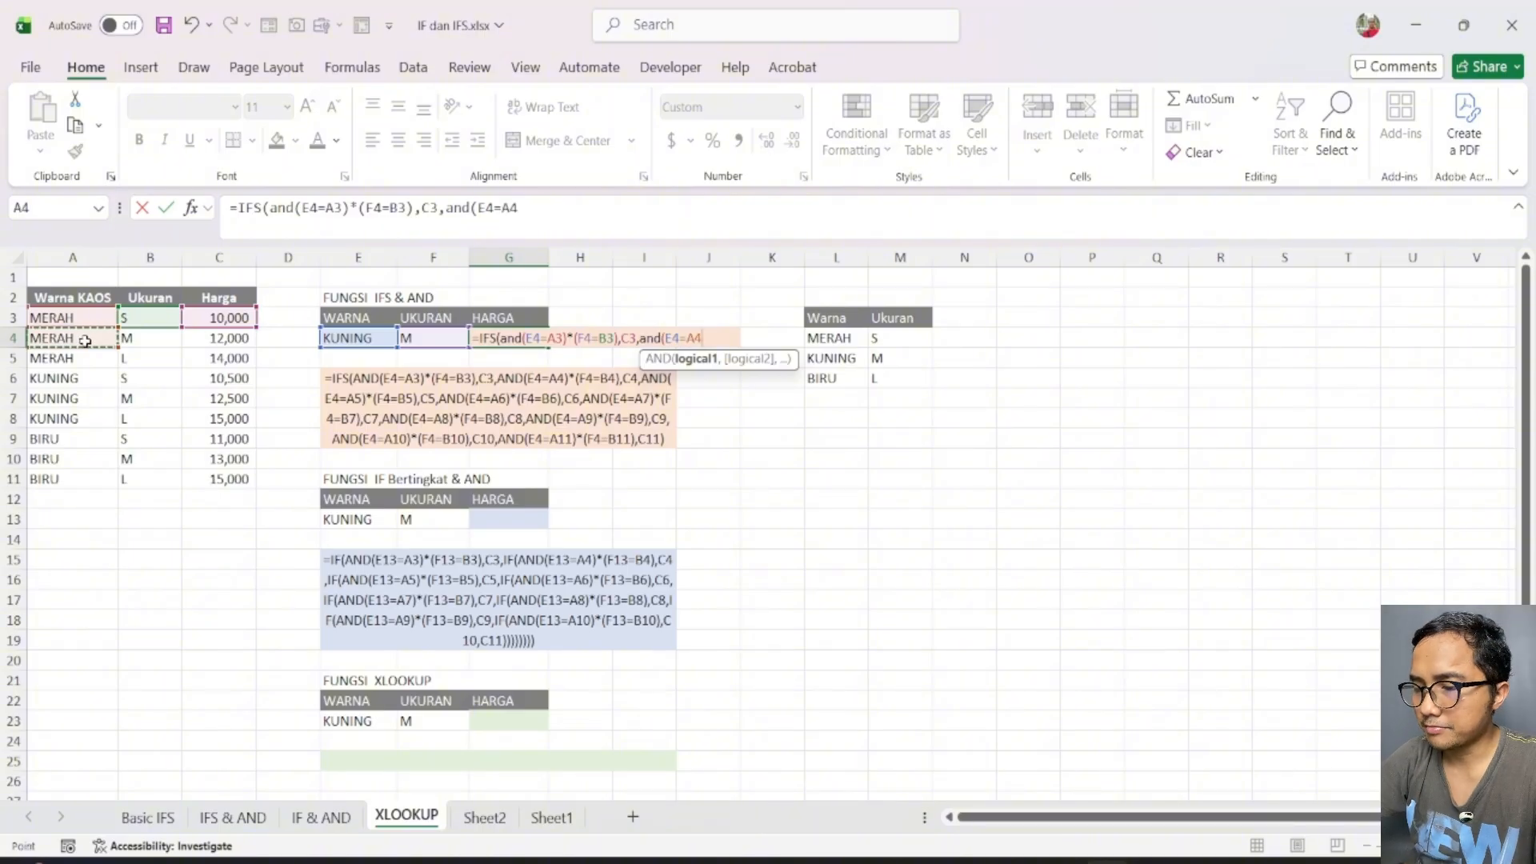
Step: Multiply the second AND test by (F4=B4), return C4 for it, and commit the formula with the suggested correction
{"action": "type", "text": ")*("}
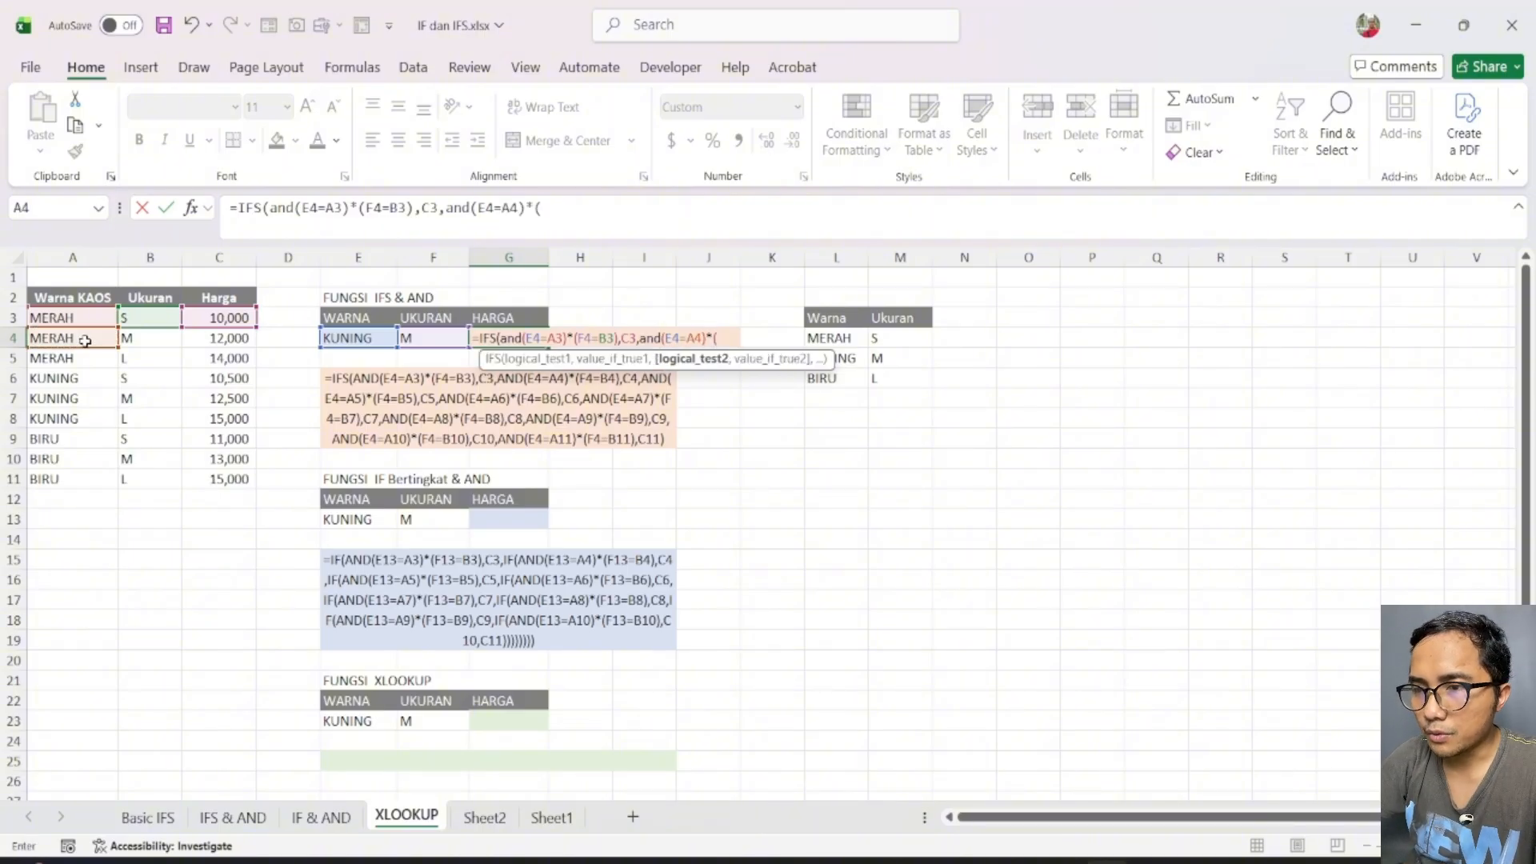
{"action": "left_click", "coordinate": [436, 338]}
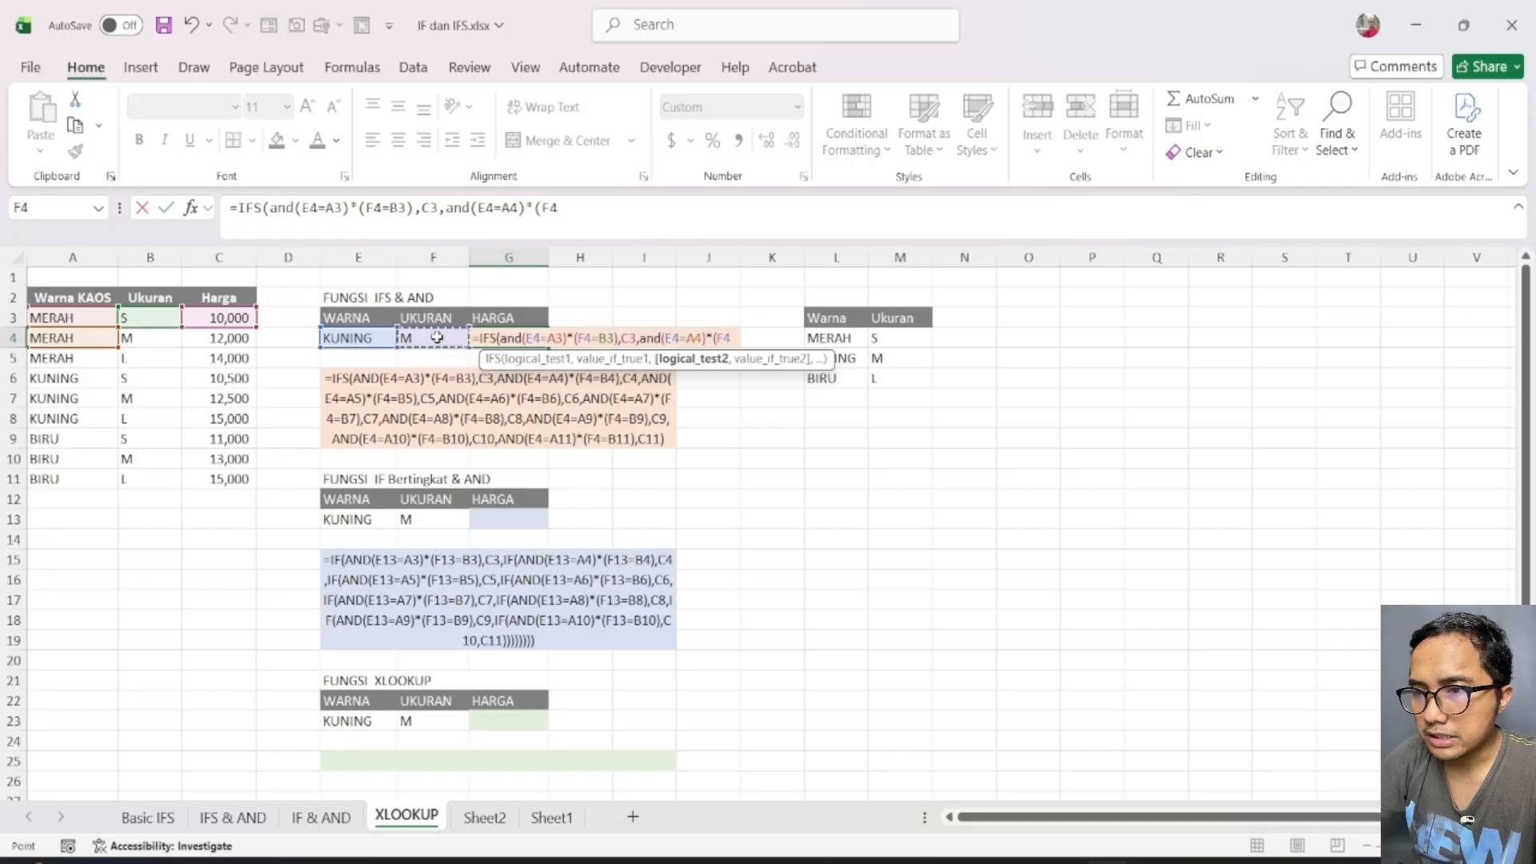
{"action": "type", "text": "="}
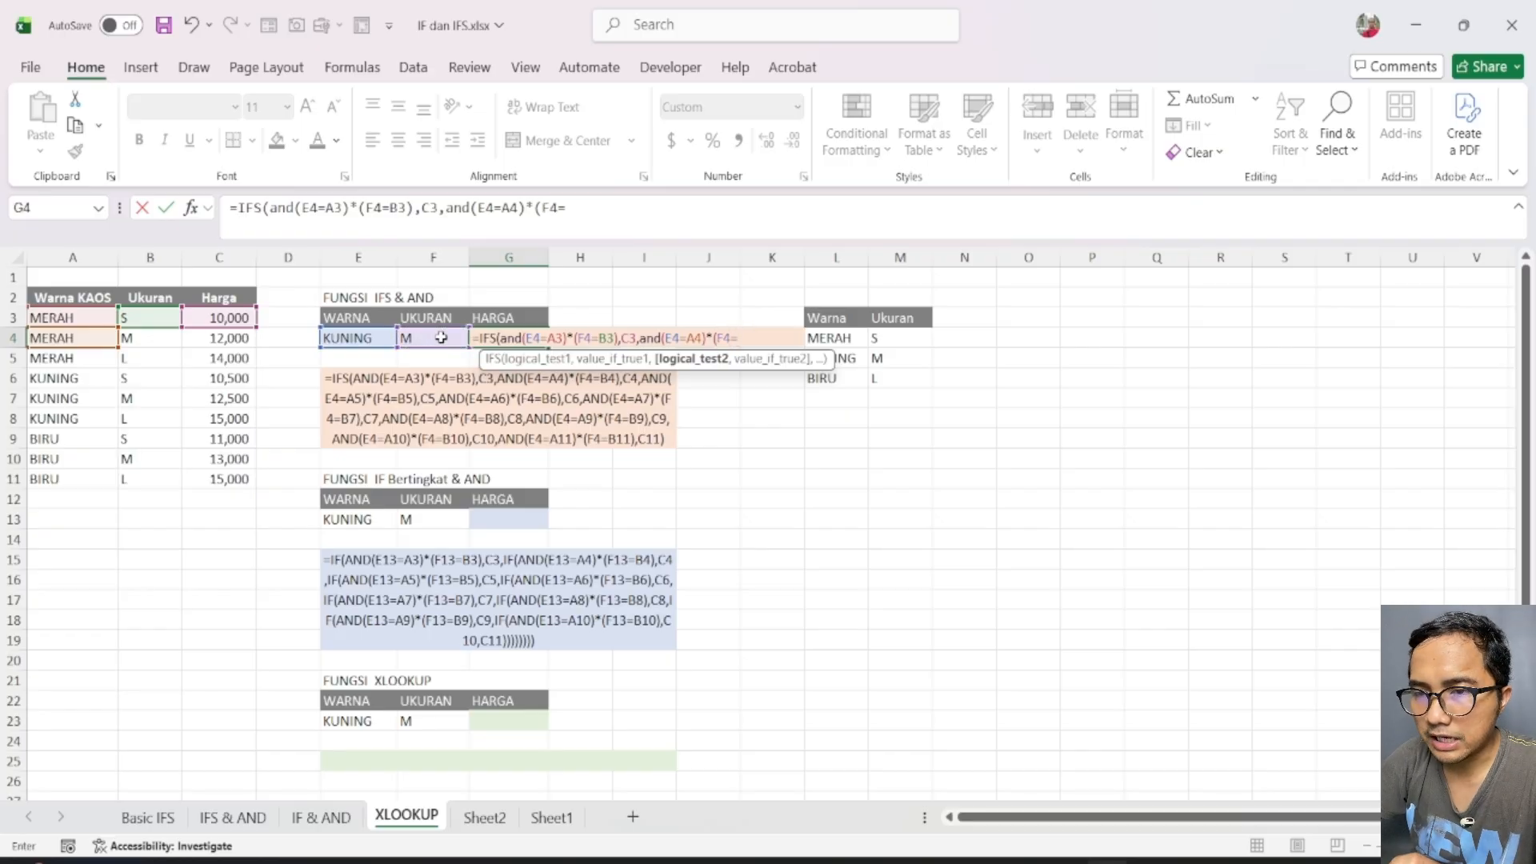
{"action": "left_click", "coordinate": [161, 338]}
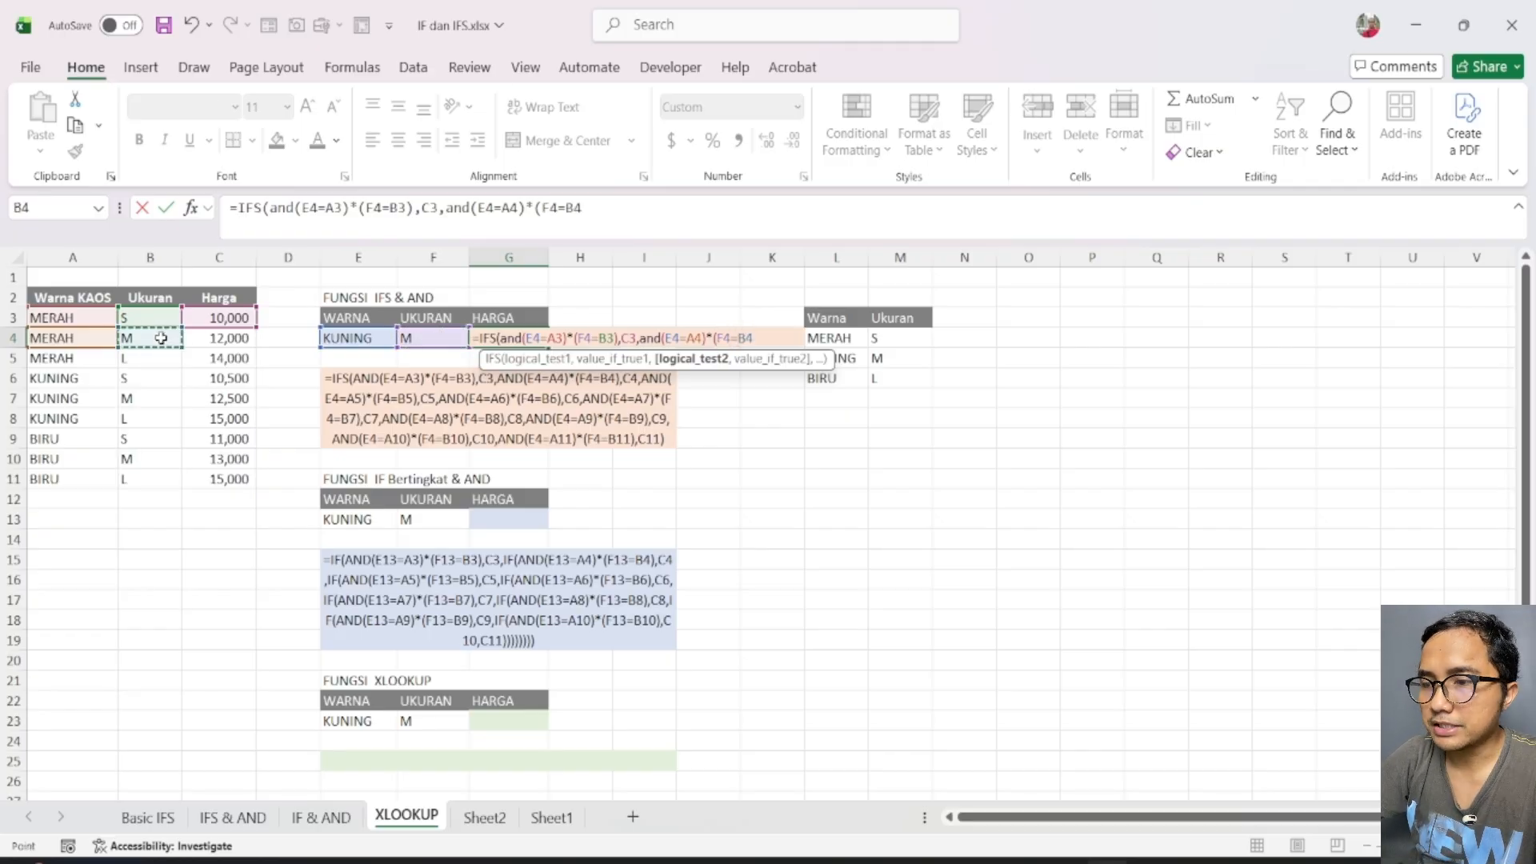
{"action": "type", "text": "),"}
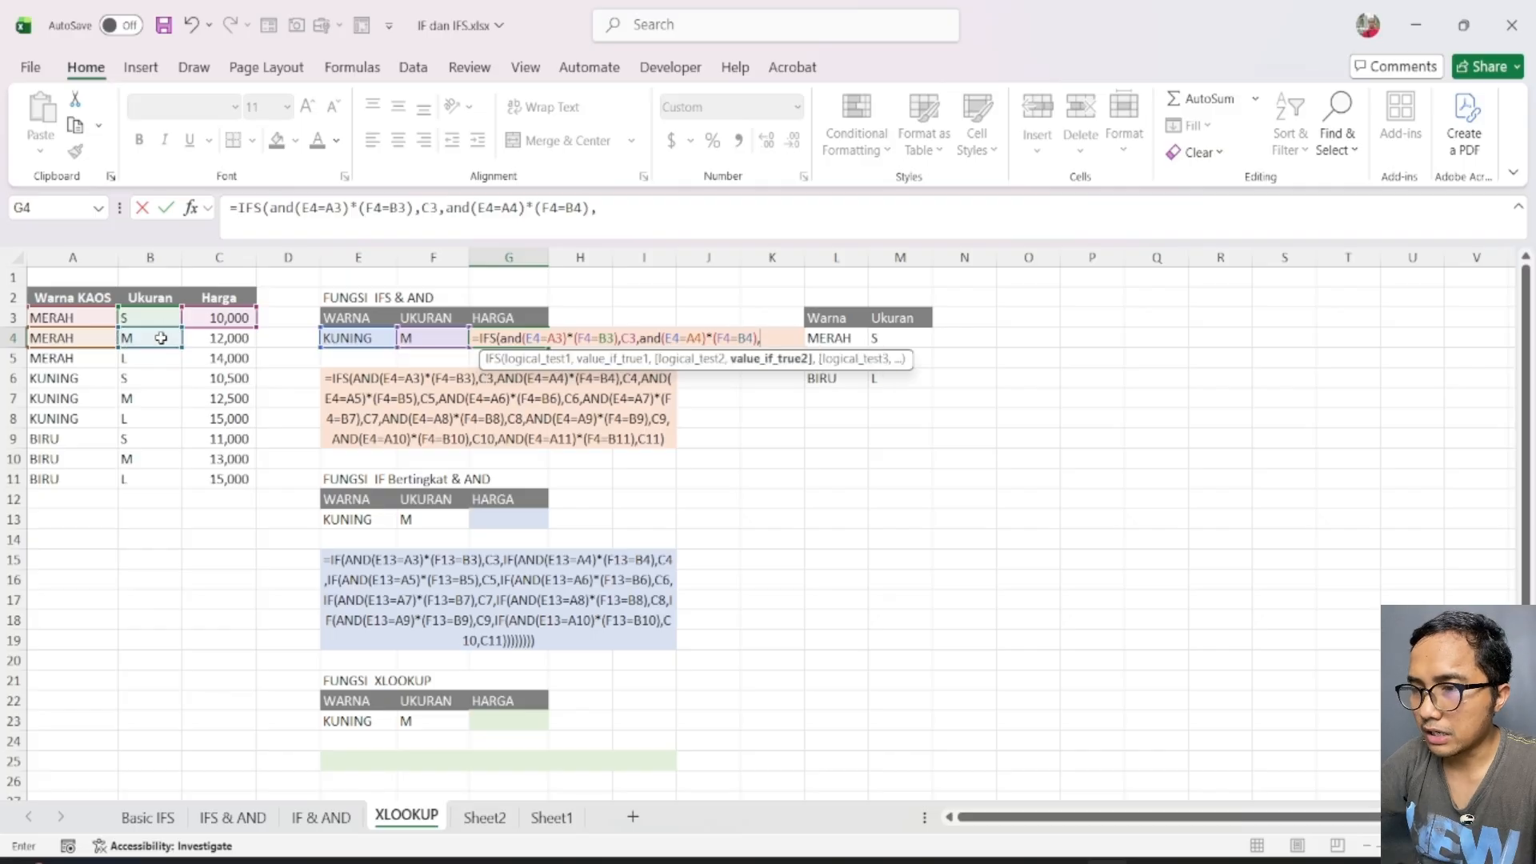
{"action": "left_click", "coordinate": [224, 337]}
{"action": "key", "text": "Return"}
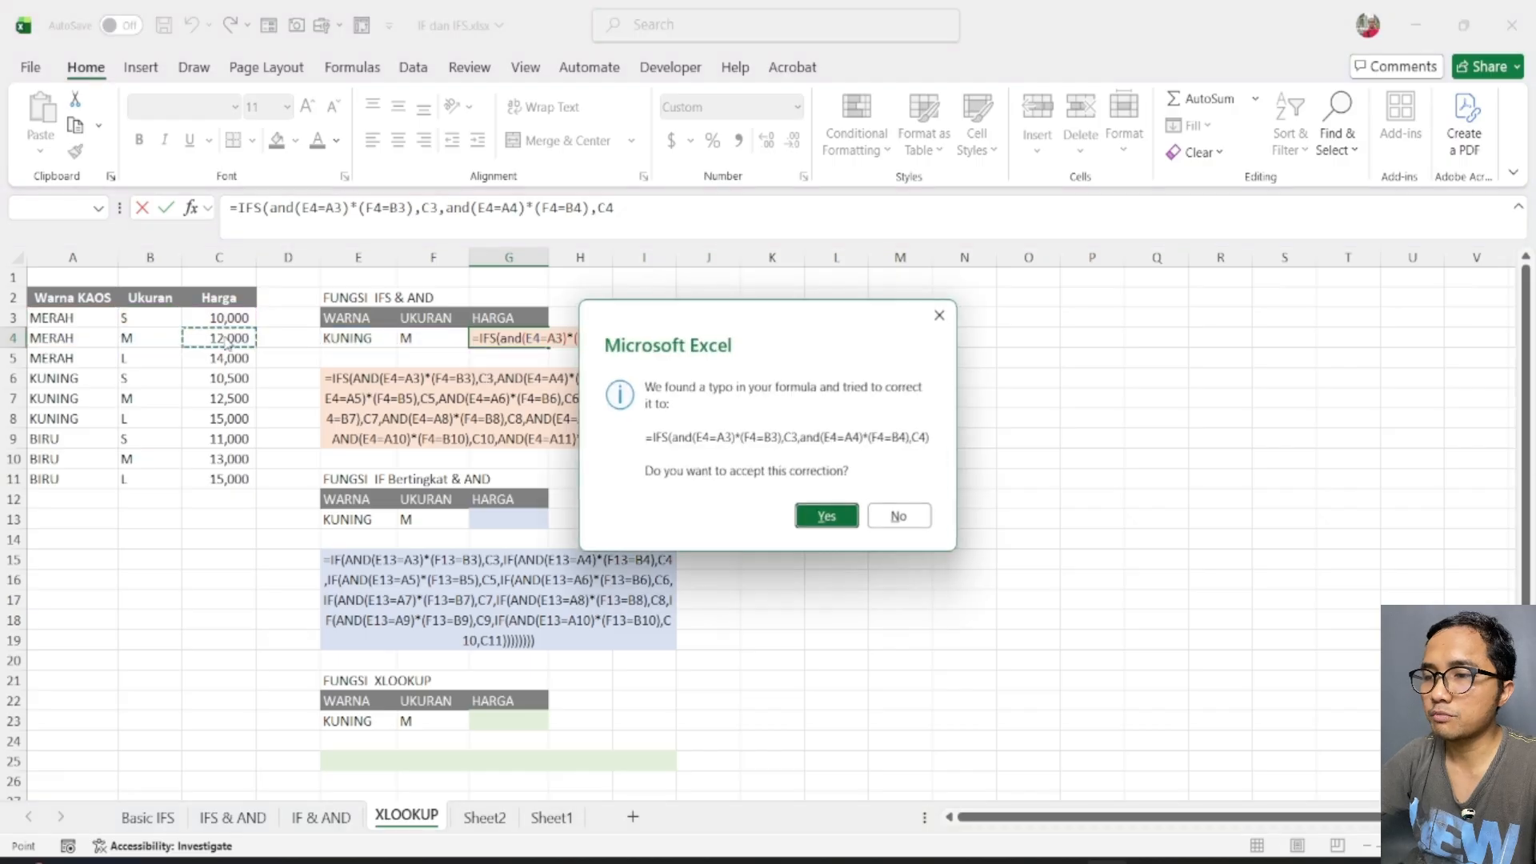
{"action": "key", "text": "Return"}
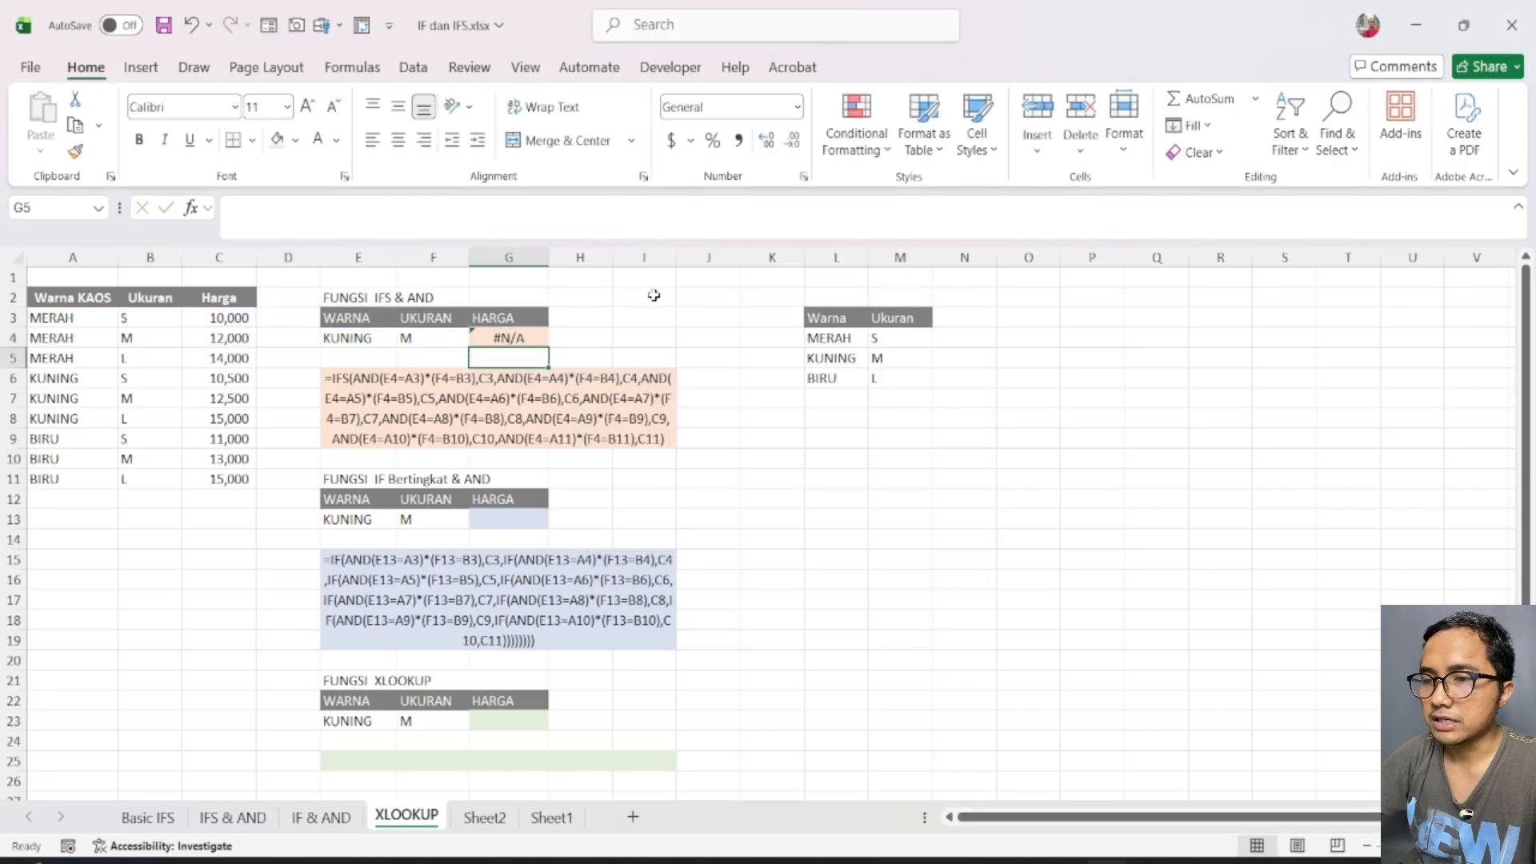
Step: Copy the full sample IFS & AND formula text from the merged cell E6
{"action": "left_click", "coordinate": [689, 284]}
{"action": "left_click", "coordinate": [402, 397]}
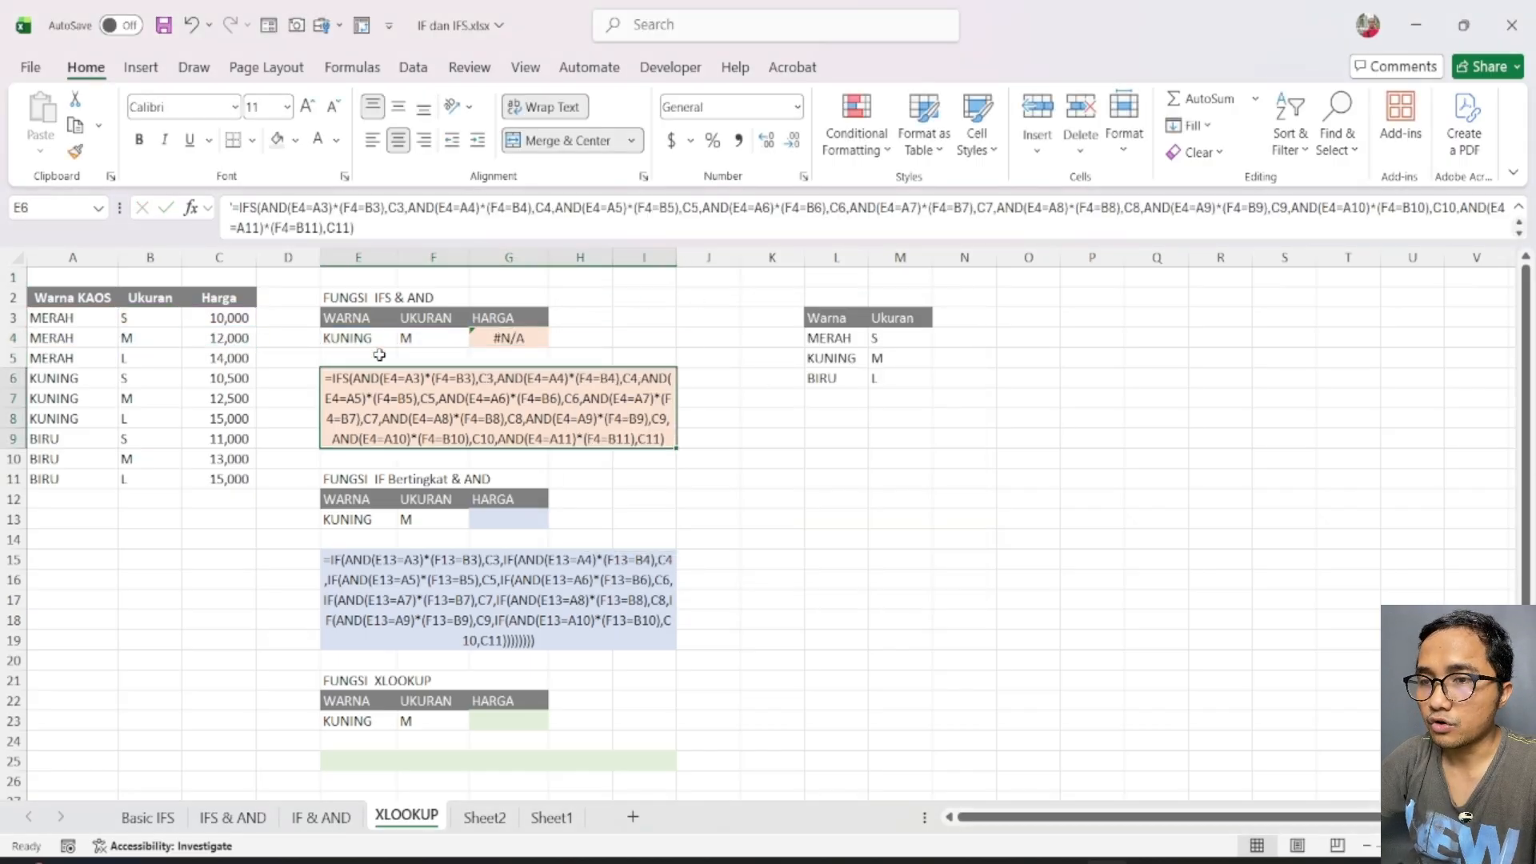
{"action": "left_click", "coordinate": [388, 231]}
{"action": "key", "text": "ctrl+a"}
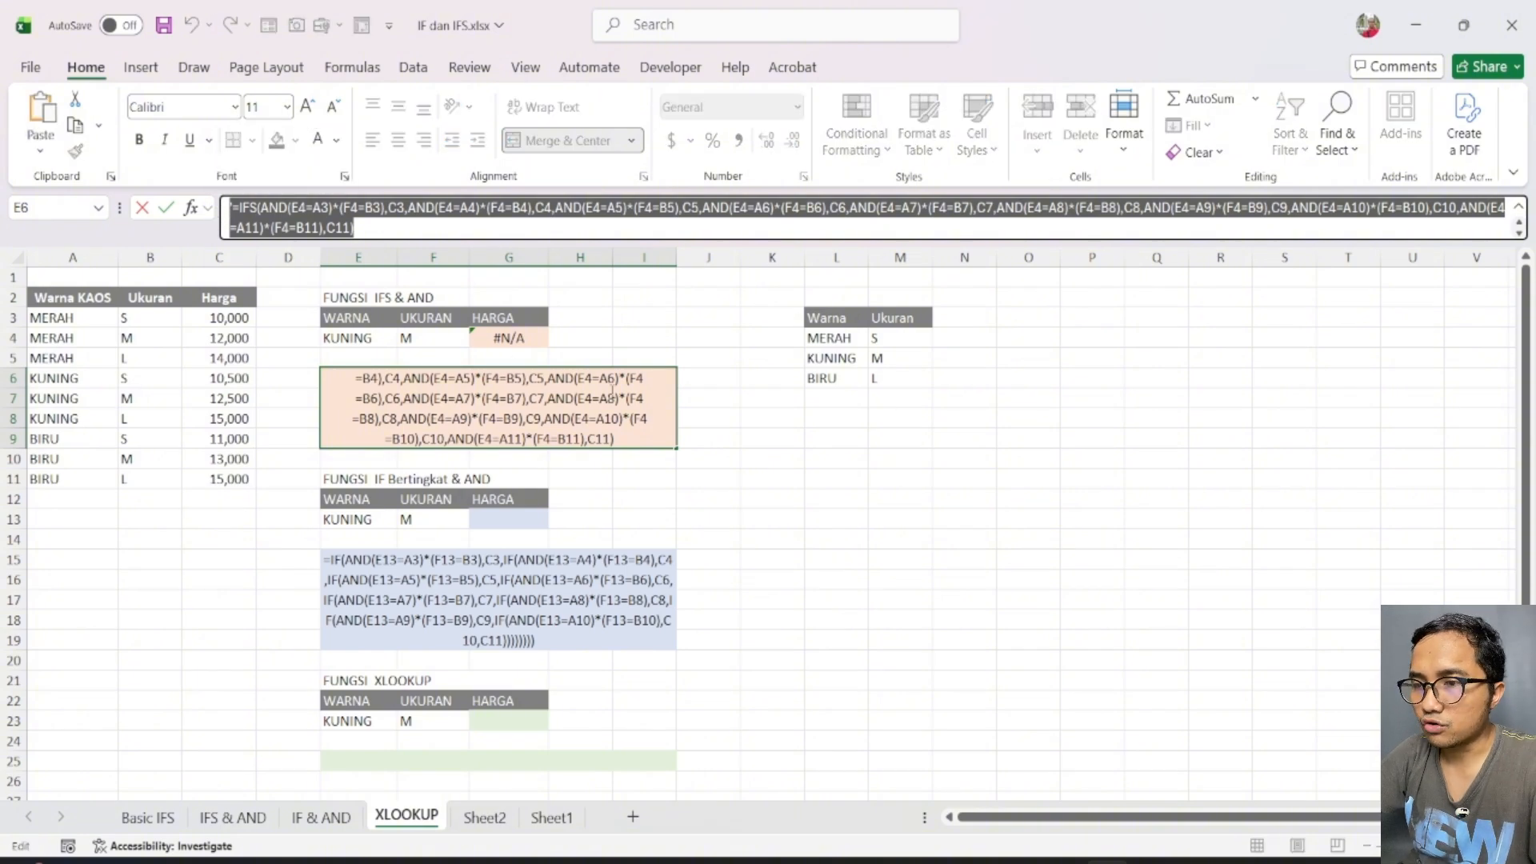
{"action": "key", "text": "Escape"}
{"action": "left_click", "coordinate": [632, 332]}
Step: Replace the whole formula in G4 with the copied IFS & AND formula covering price table rows 3 to 11
{"action": "left_click", "coordinate": [472, 341]}
{"action": "left_click_drag", "start_coordinate": [632, 209], "coordinate": [232, 210]}
{"action": "key", "text": "ctrl+v"}
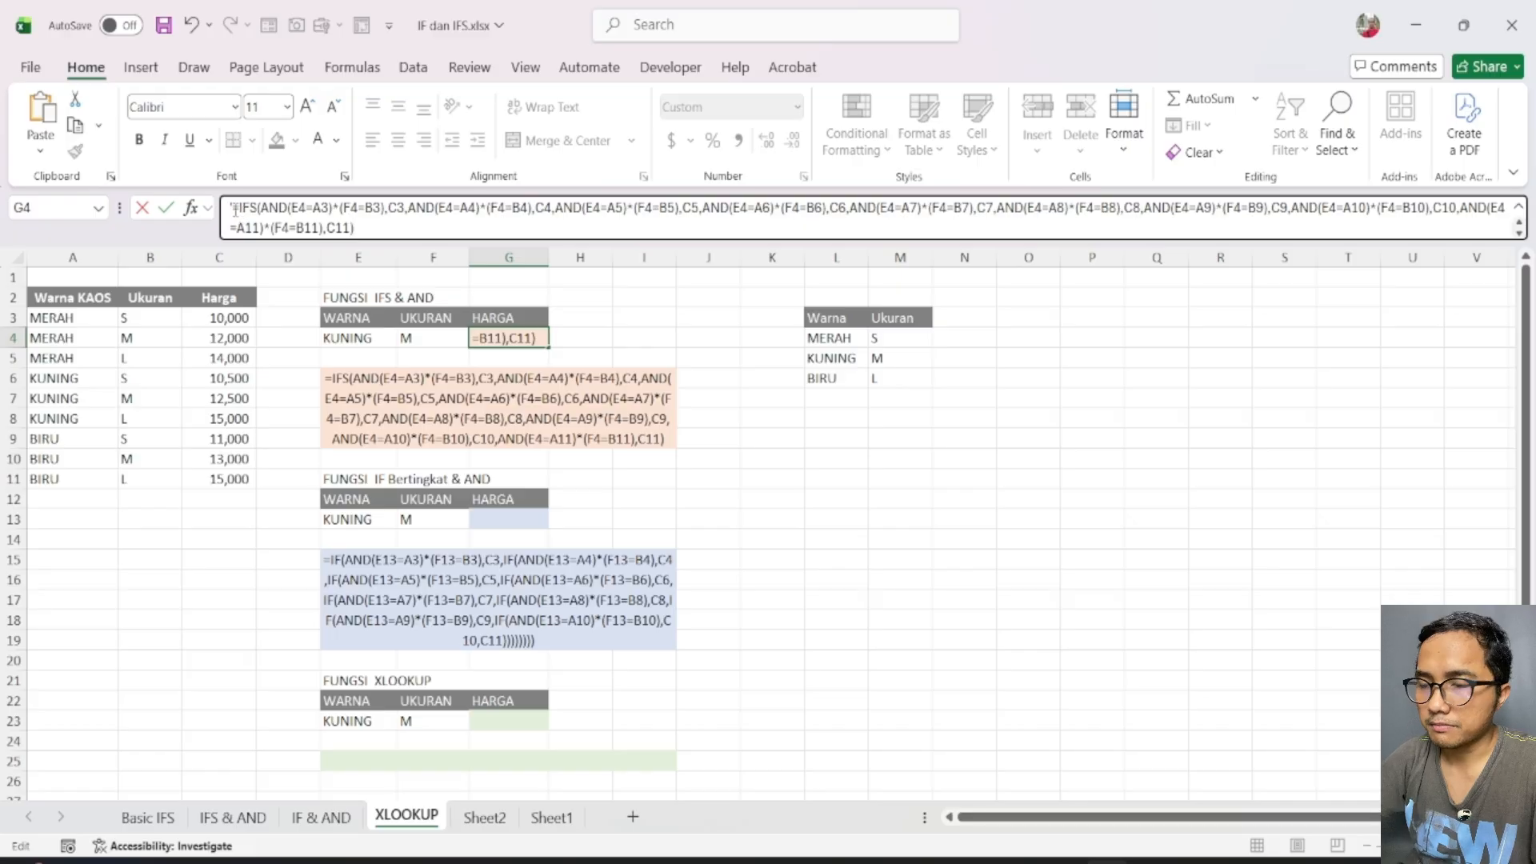
{"action": "key", "text": "Return"}
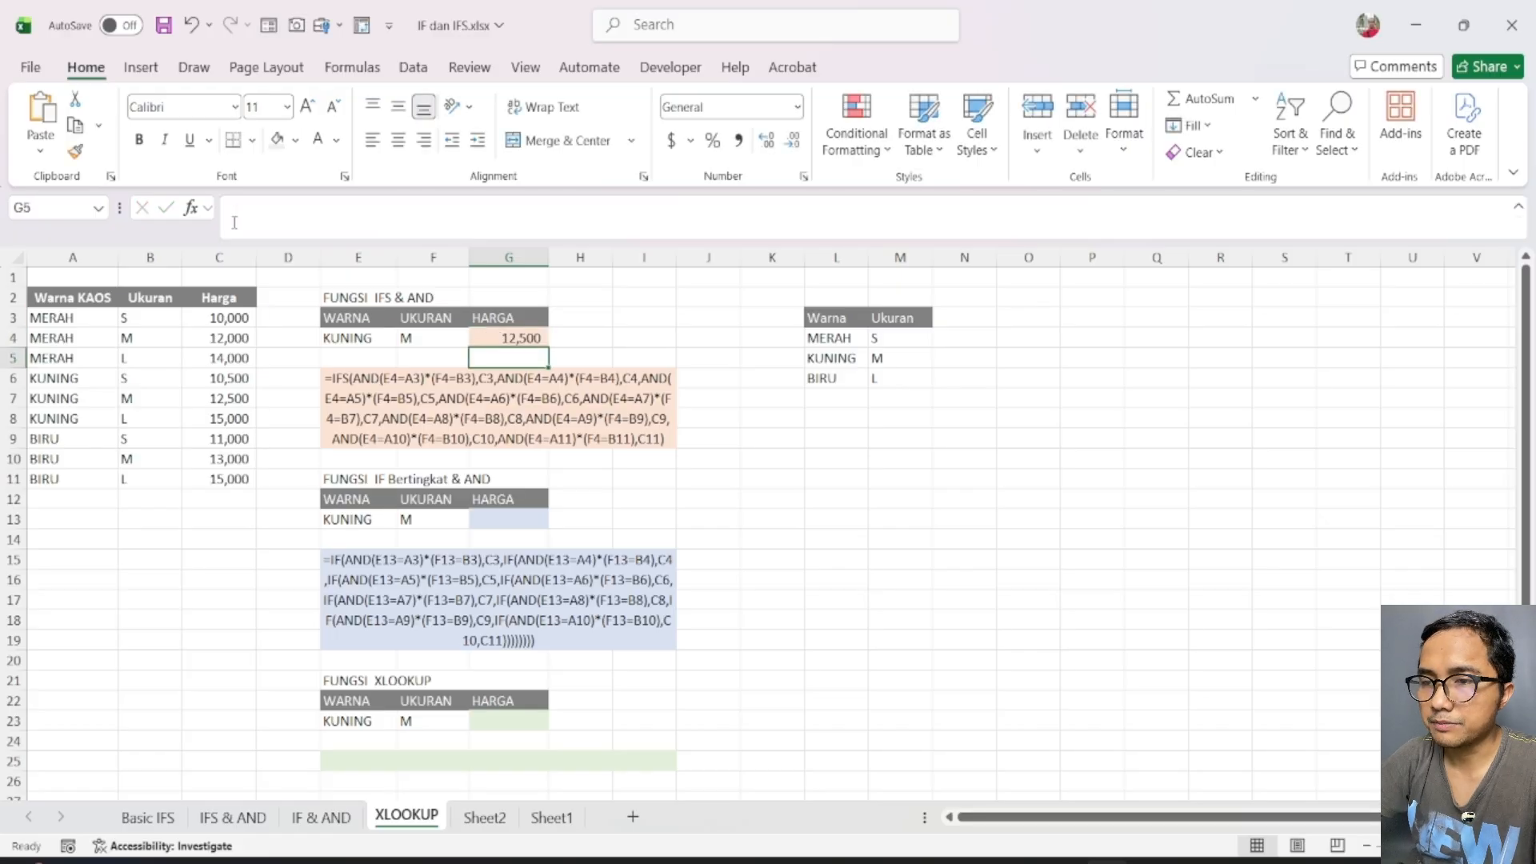
Step: Set the colour in E4 to MERAH and the size in F4 to L
{"action": "left_click", "coordinate": [385, 332]}
{"action": "left_click", "coordinate": [405, 337]}
{"action": "left_click", "coordinate": [344, 357]}
{"action": "left_click", "coordinate": [432, 336]}
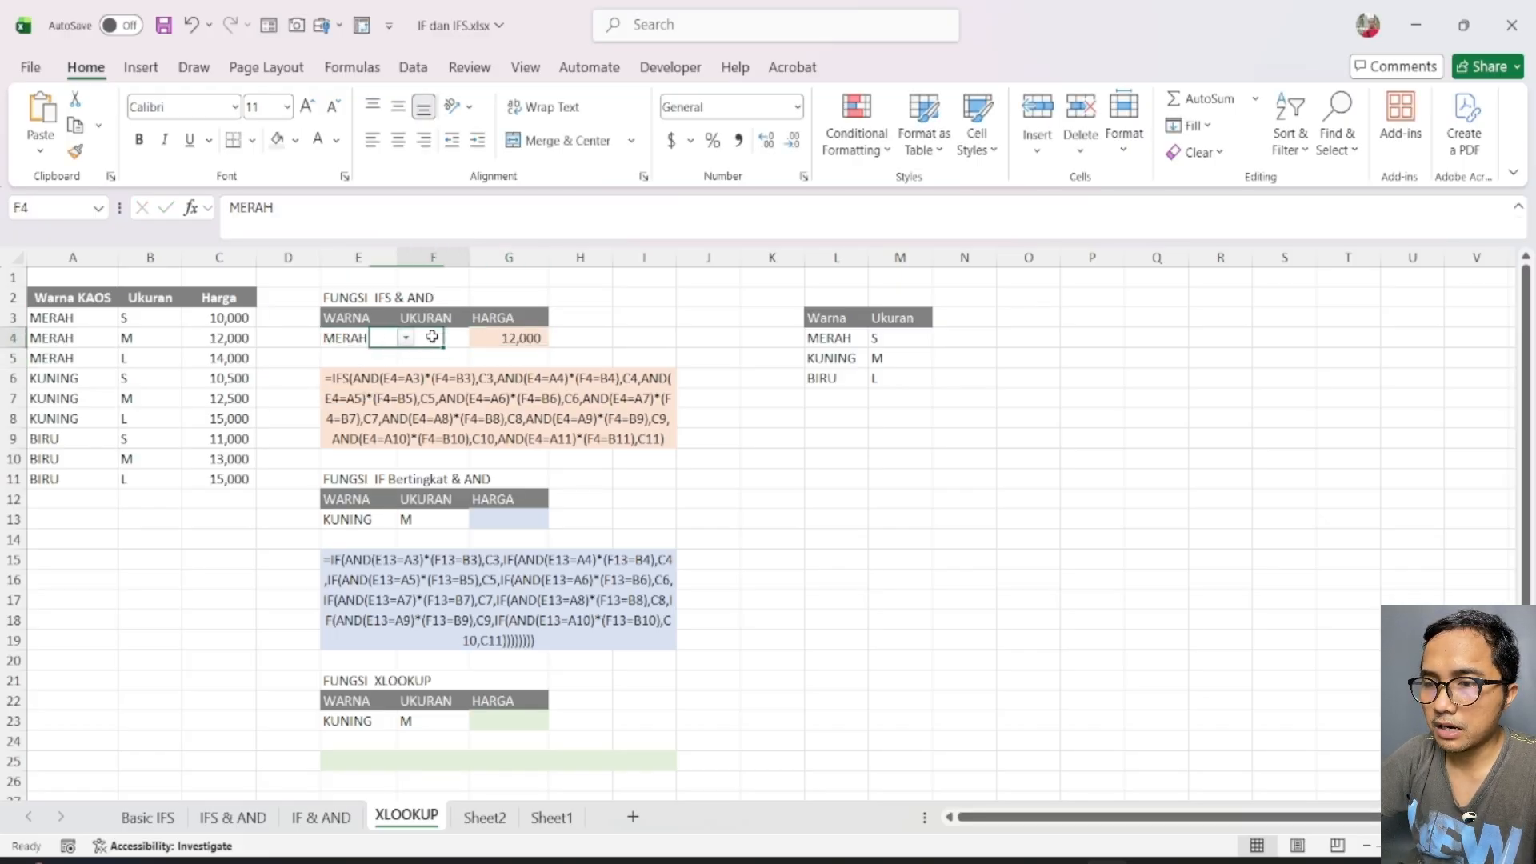
{"action": "left_click", "coordinate": [478, 338]}
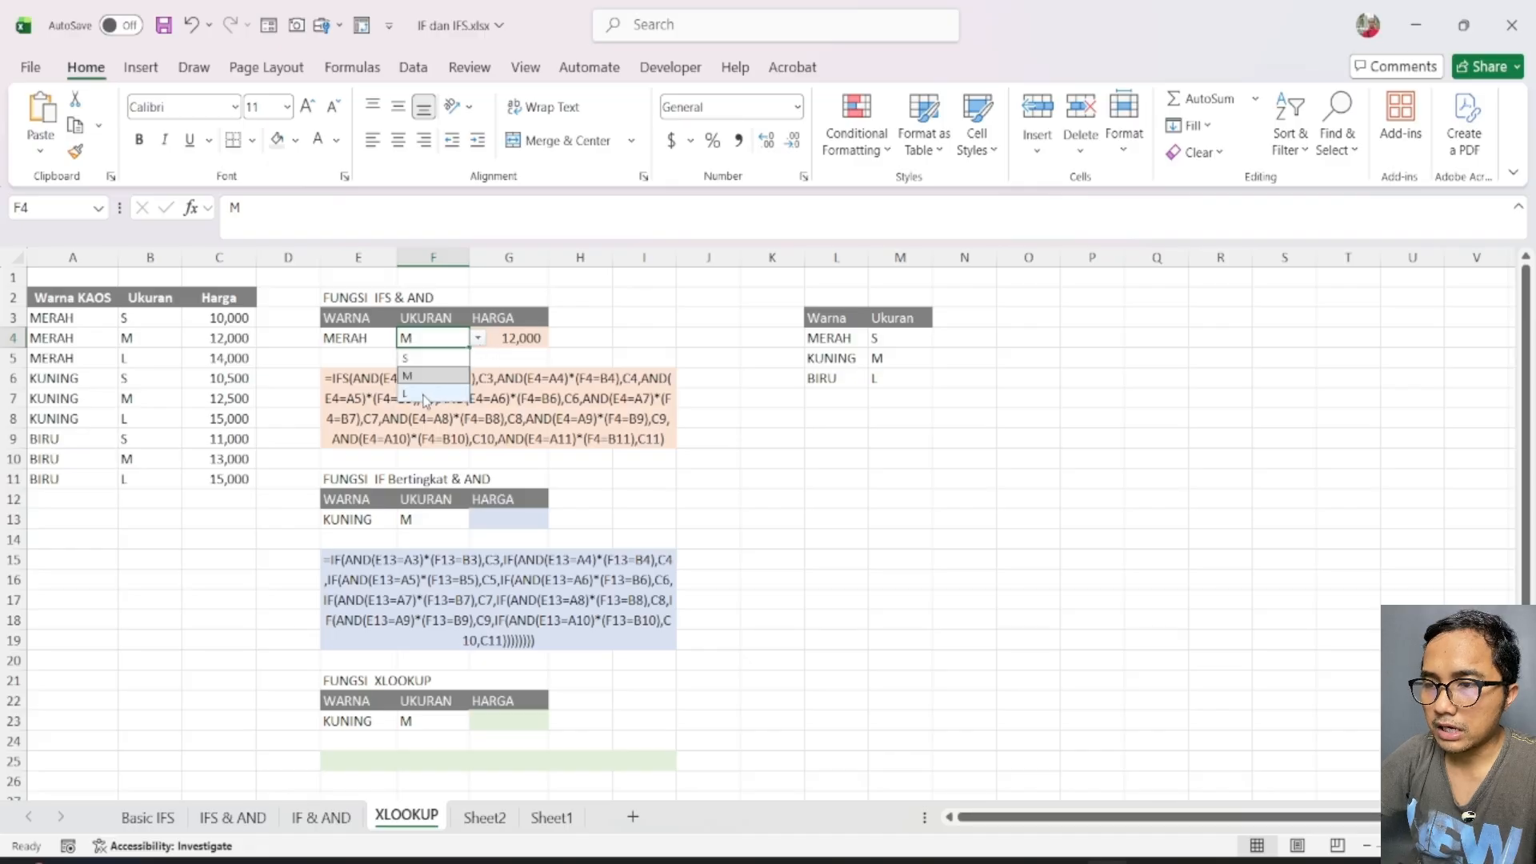
{"action": "left_click", "coordinate": [424, 397]}
Step: Check the price returned in G4 against the MERAH, size L row of the price table
{"action": "left_click", "coordinate": [664, 298]}
{"action": "left_click", "coordinate": [530, 338]}
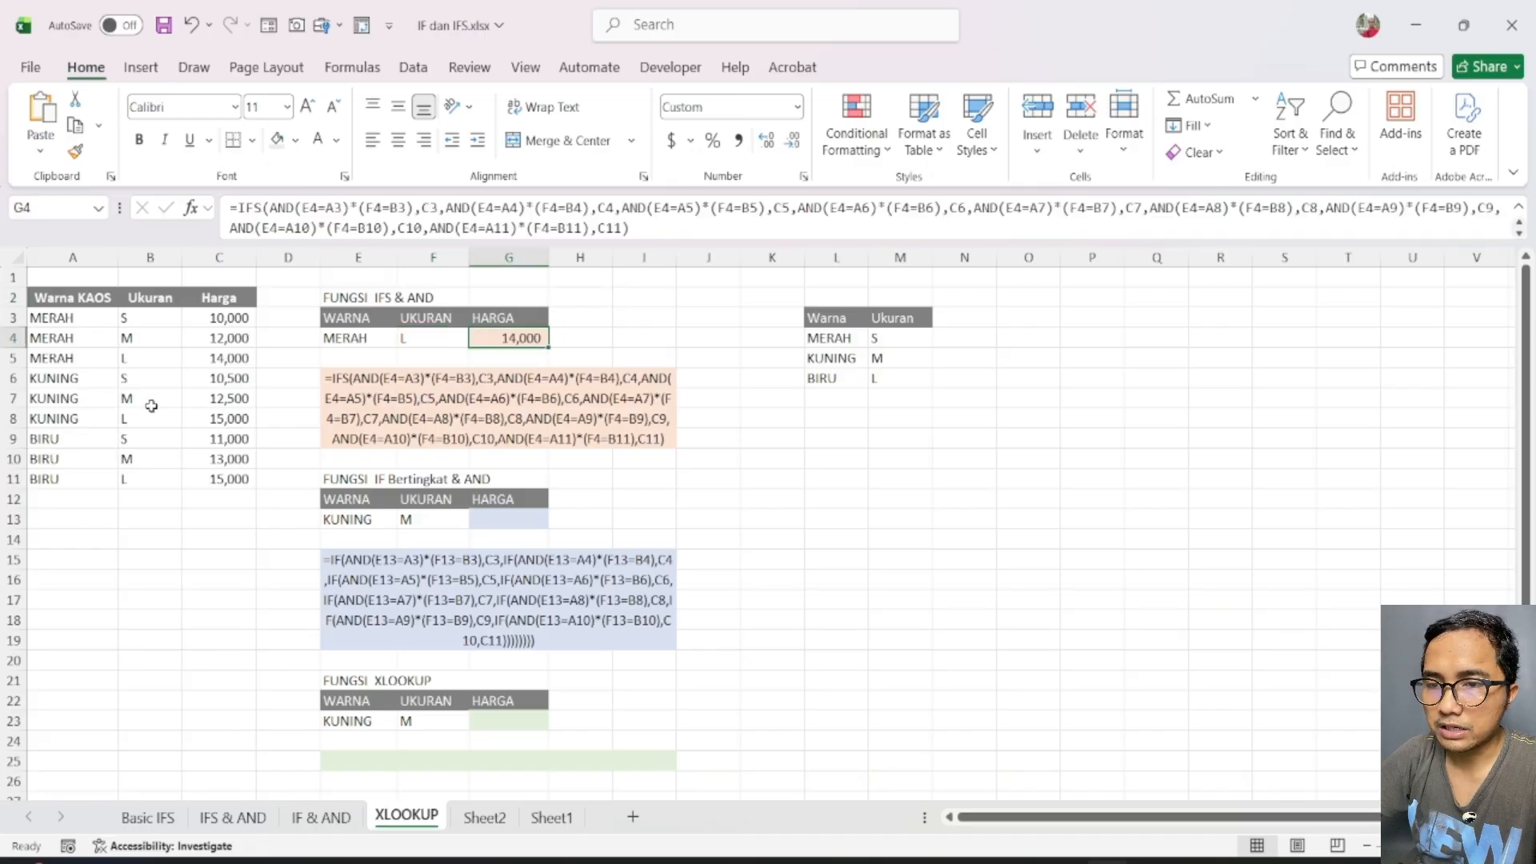
{"action": "left_click", "coordinate": [81, 357]}
{"action": "left_click", "coordinate": [155, 357]}
{"action": "left_click", "coordinate": [240, 357]}
{"action": "left_click", "coordinate": [288, 358]}
{"action": "left_click", "coordinate": [514, 336]}
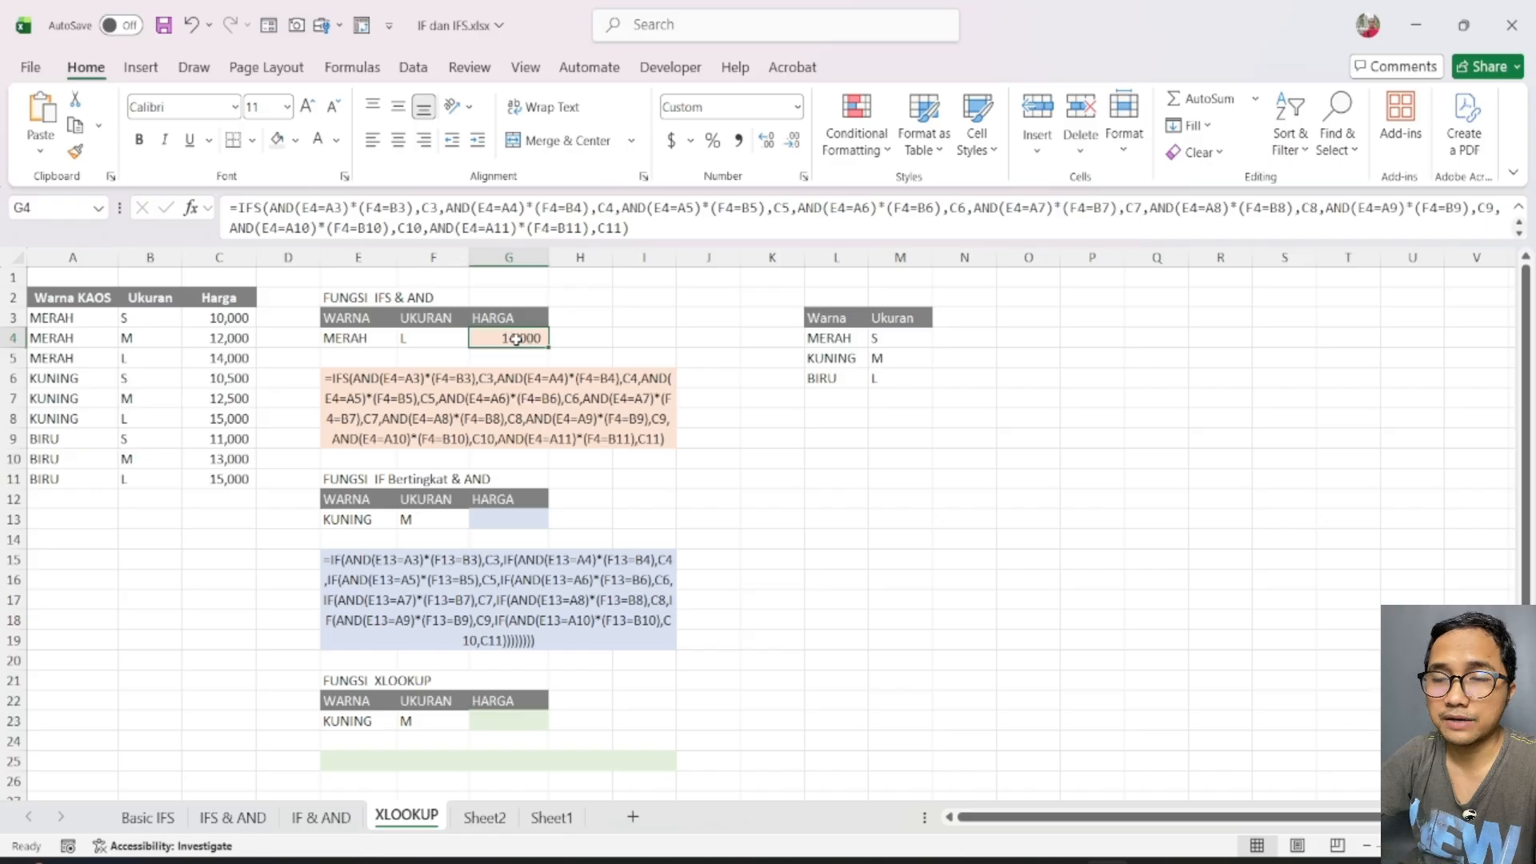
Step: Start an IF formula in G13 of the nested IF & AND block, with an AND test comparing E13 with A3
{"action": "scroll", "coordinate": [492, 378], "scroll_direction": "down", "scroll_amount": 2}
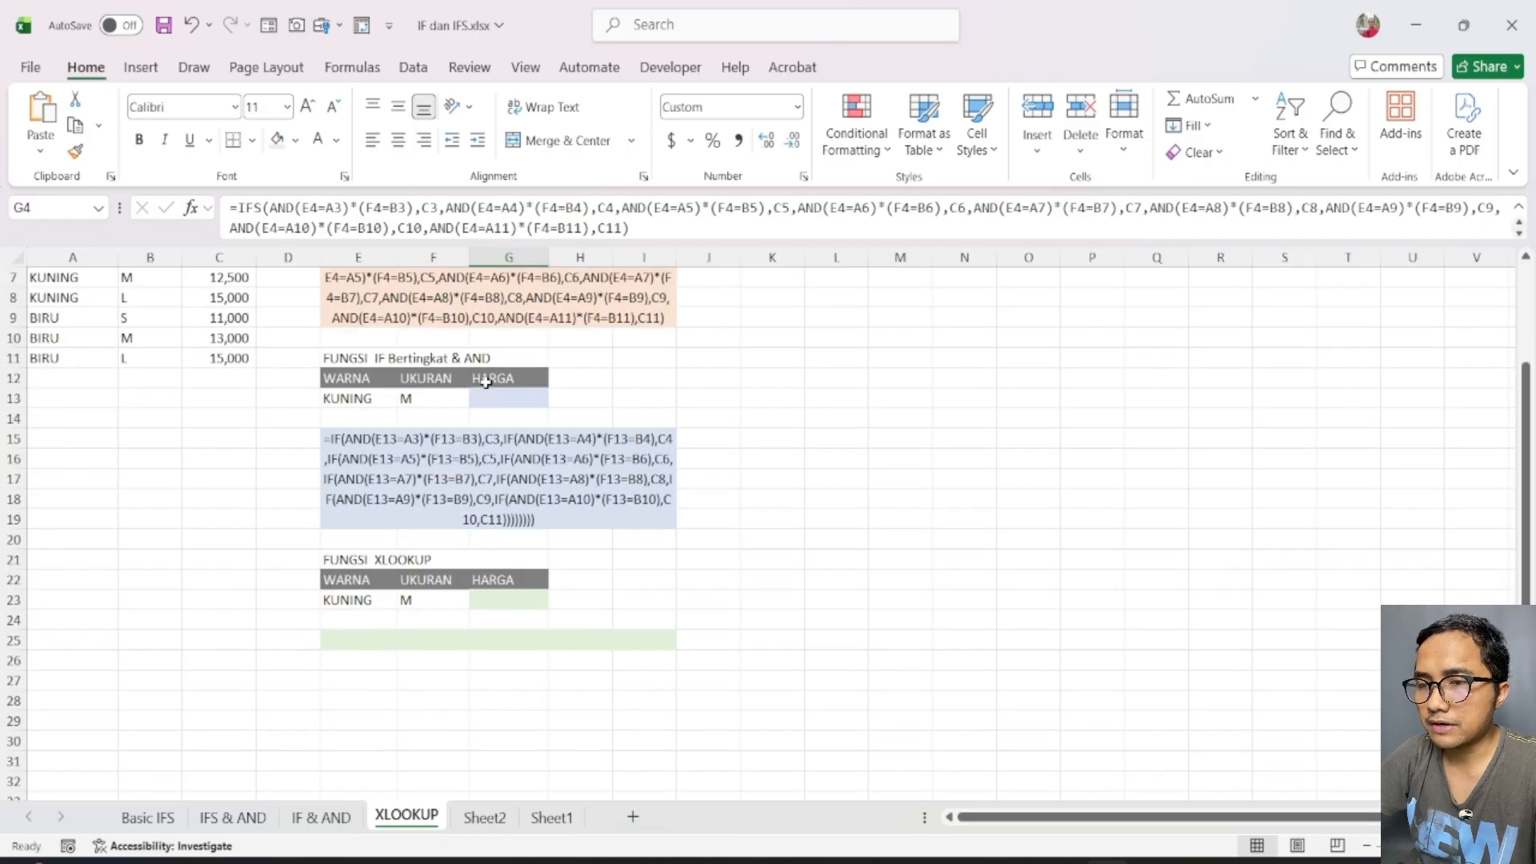
{"action": "scroll", "coordinate": [485, 383], "scroll_direction": "up", "scroll_amount": 1}
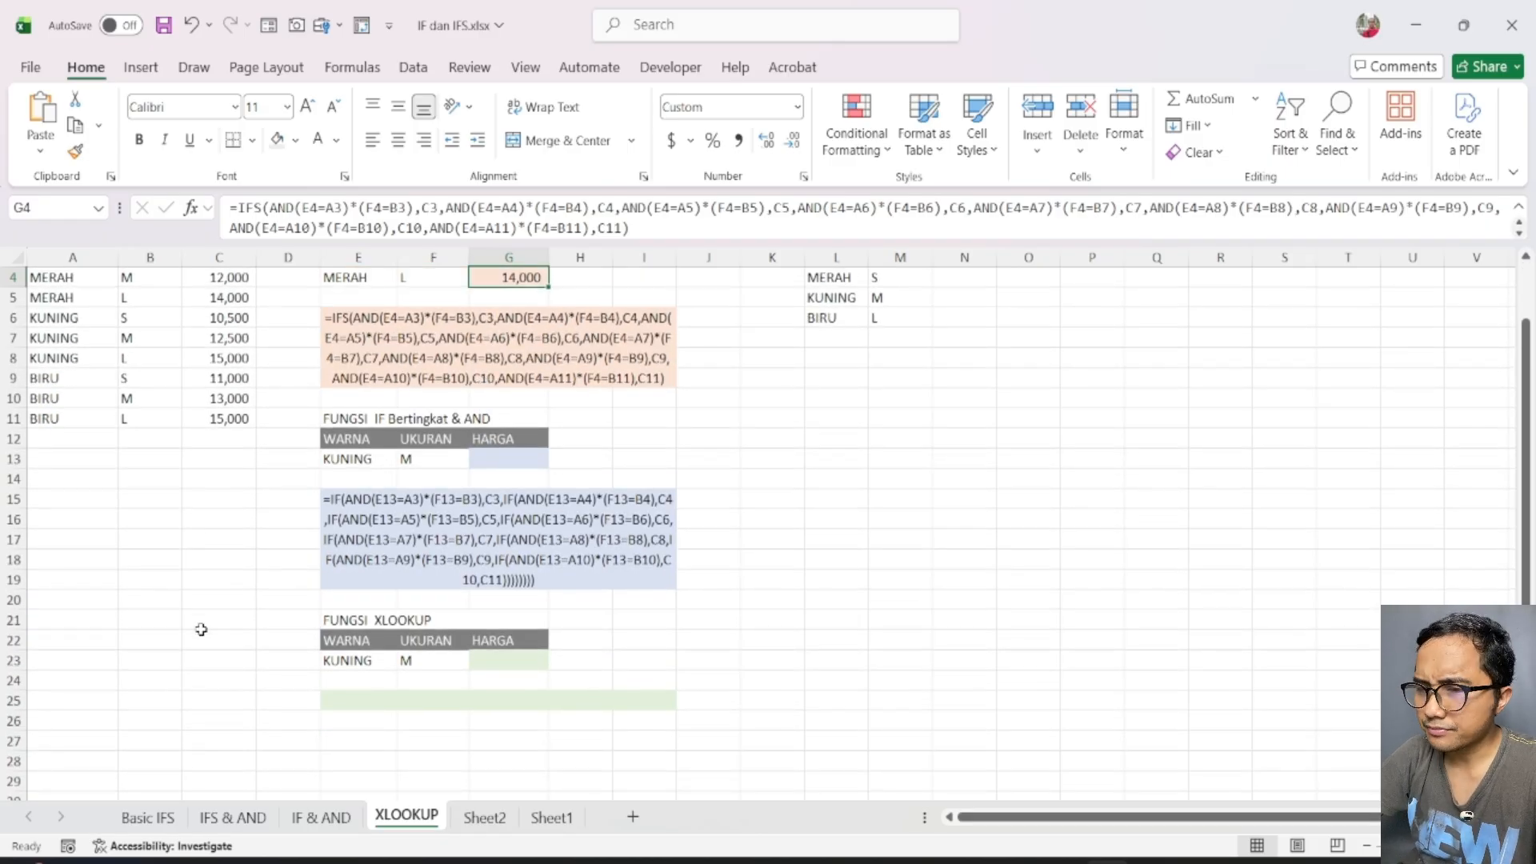
{"action": "scroll", "coordinate": [393, 396], "scroll_direction": "up", "scroll_amount": 1}
{"action": "left_click", "coordinate": [484, 522]}
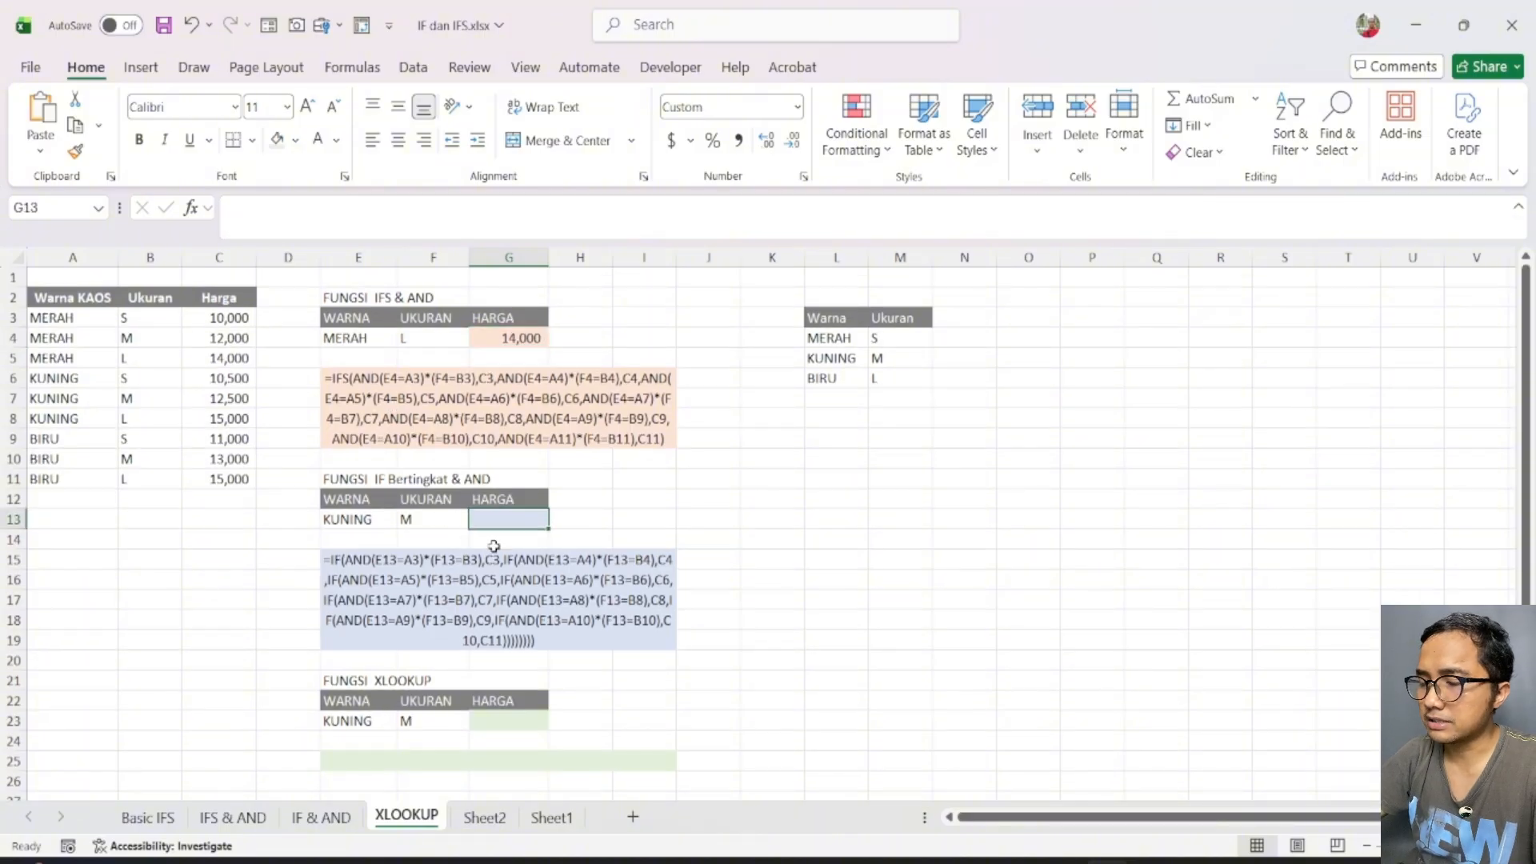
{"action": "type", "text": "="}
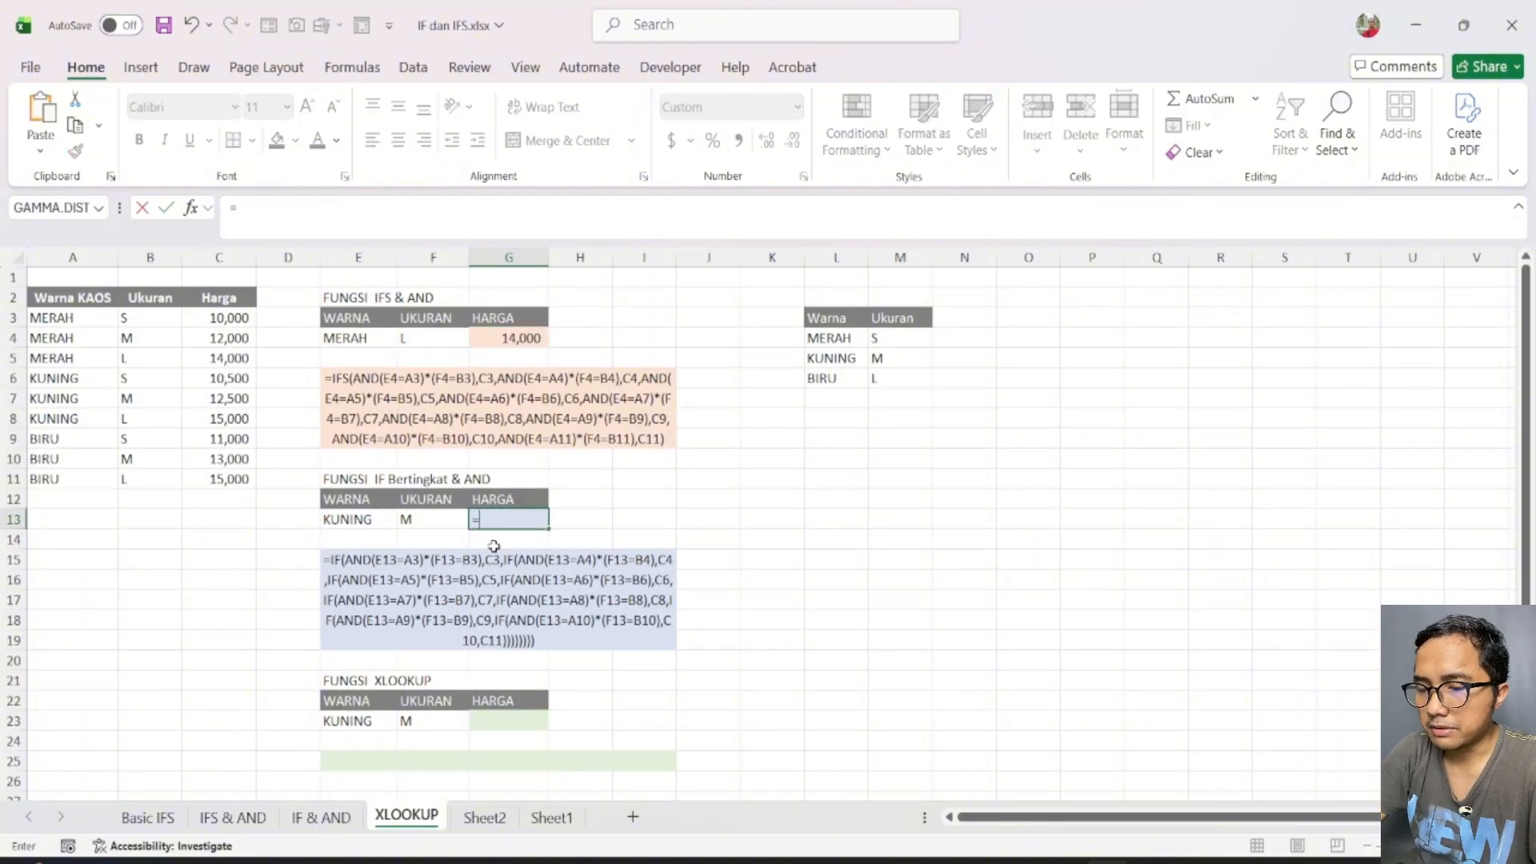
{"action": "type", "text": "if"}
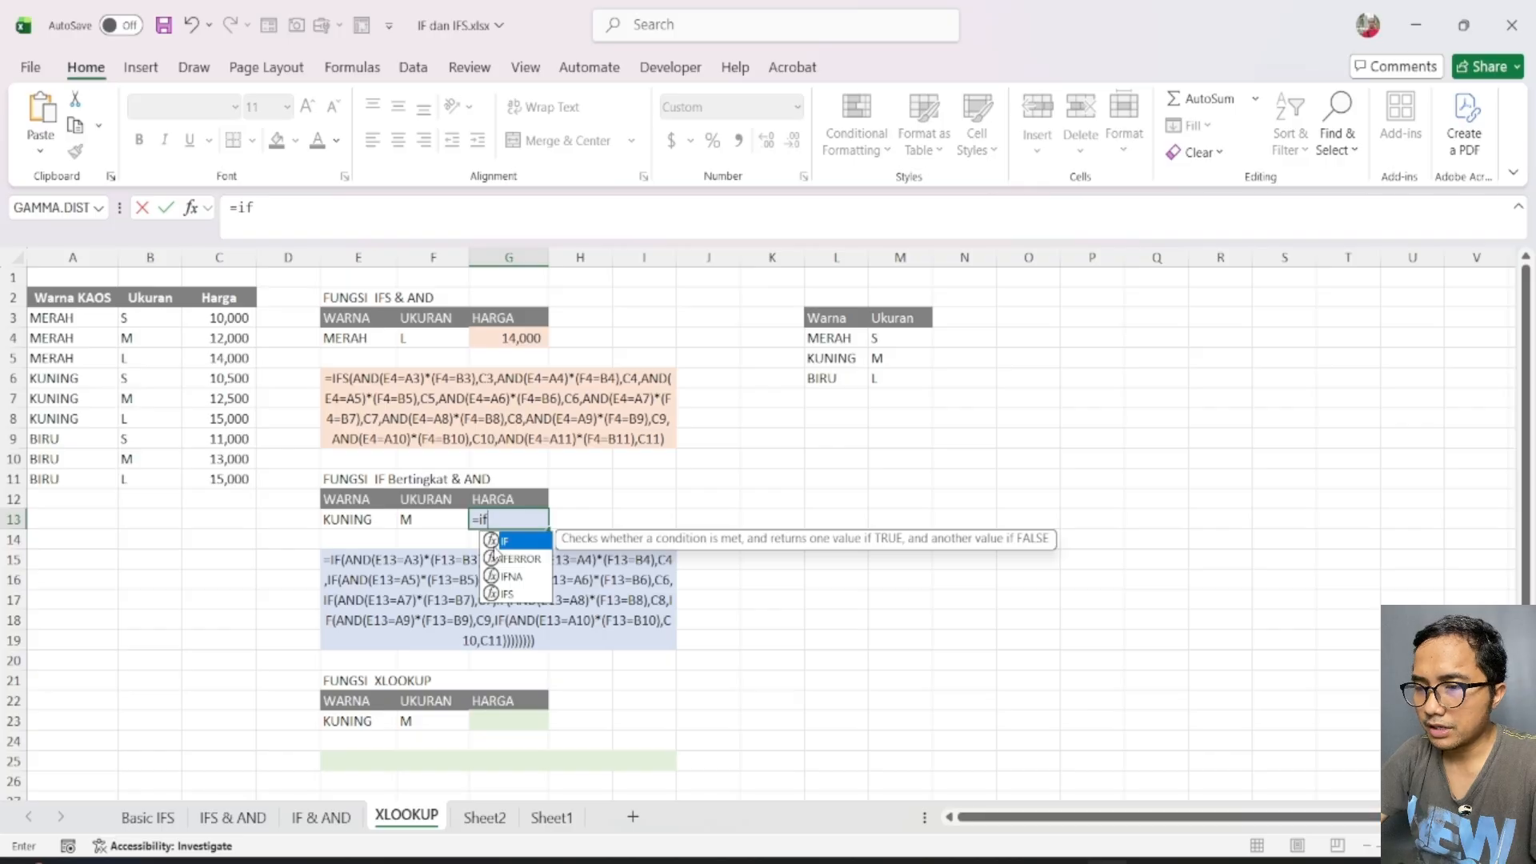
{"action": "type", "text": "(and"}
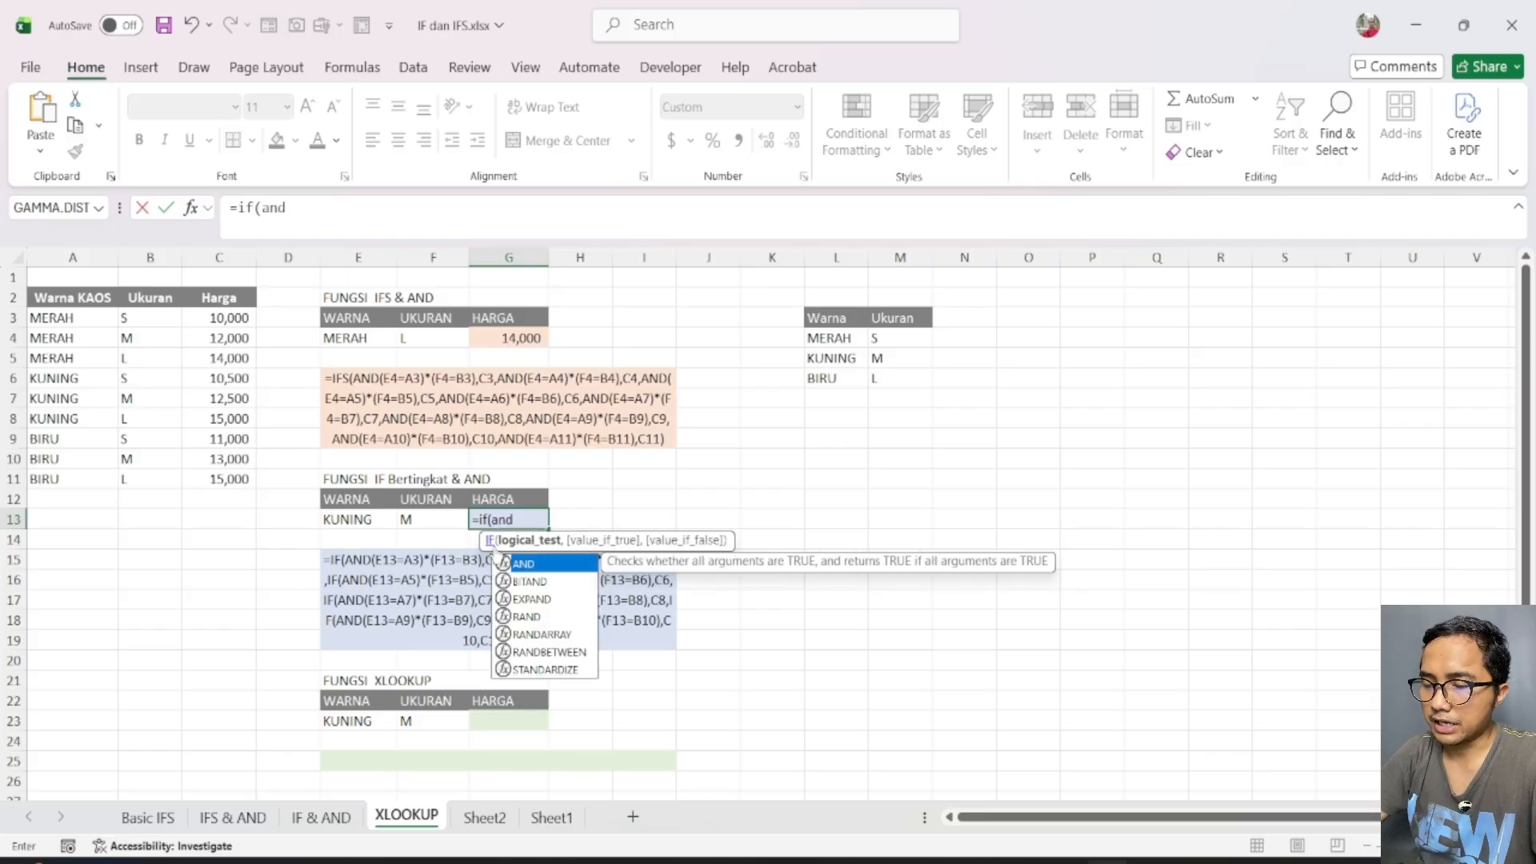
{"action": "type", "text": "("}
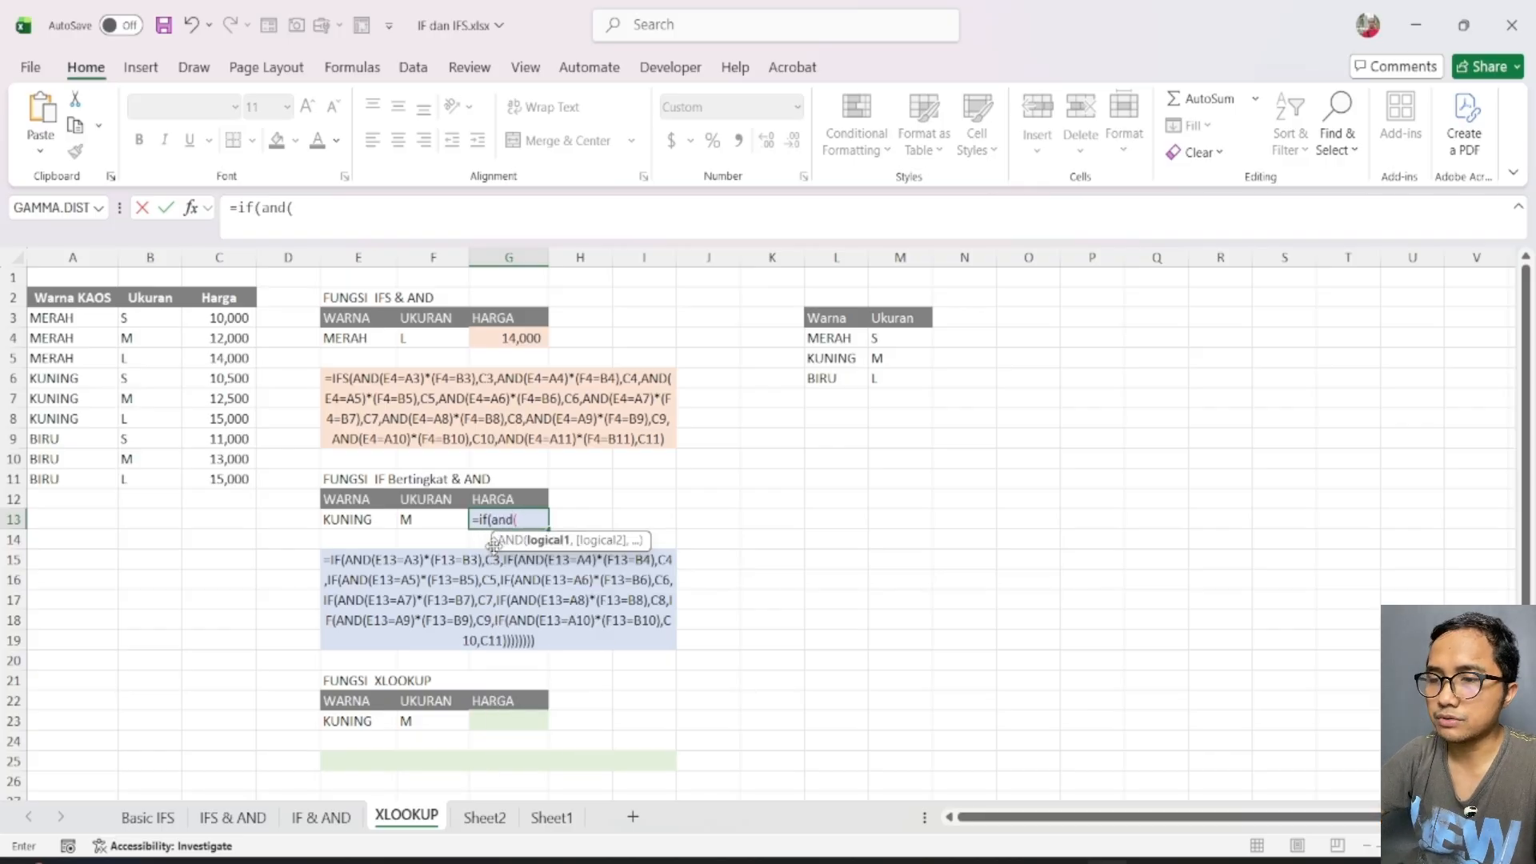
{"action": "left_click", "coordinate": [369, 519]}
{"action": "type", "text": "="}
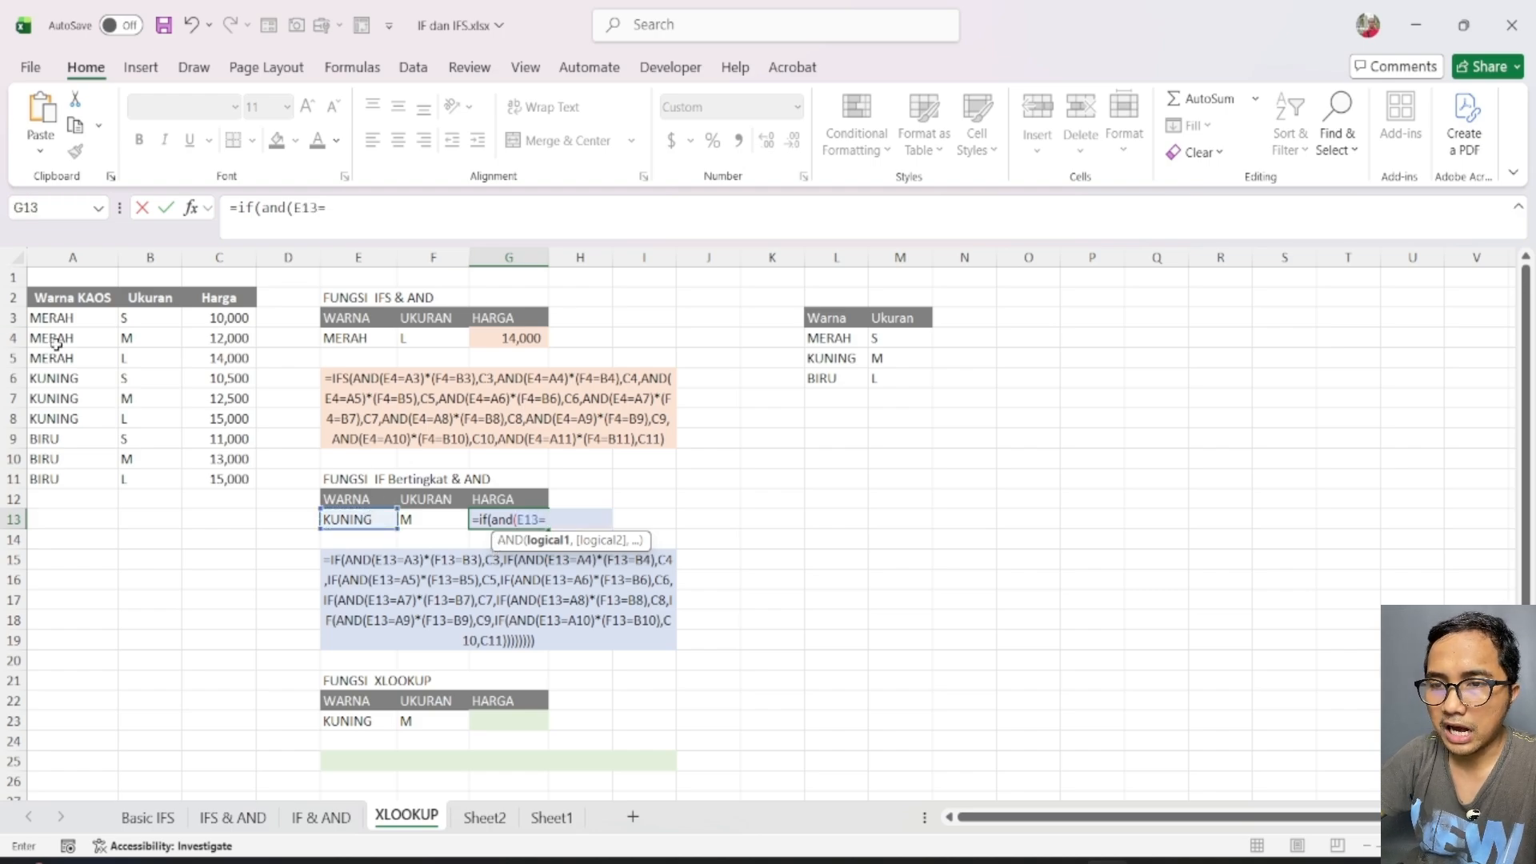
{"action": "left_click", "coordinate": [63, 317]}
Step: Close the AND test in G13, multiply it by the condition (F13=B3), and return C3 when true
{"action": "type", "text": ")"}
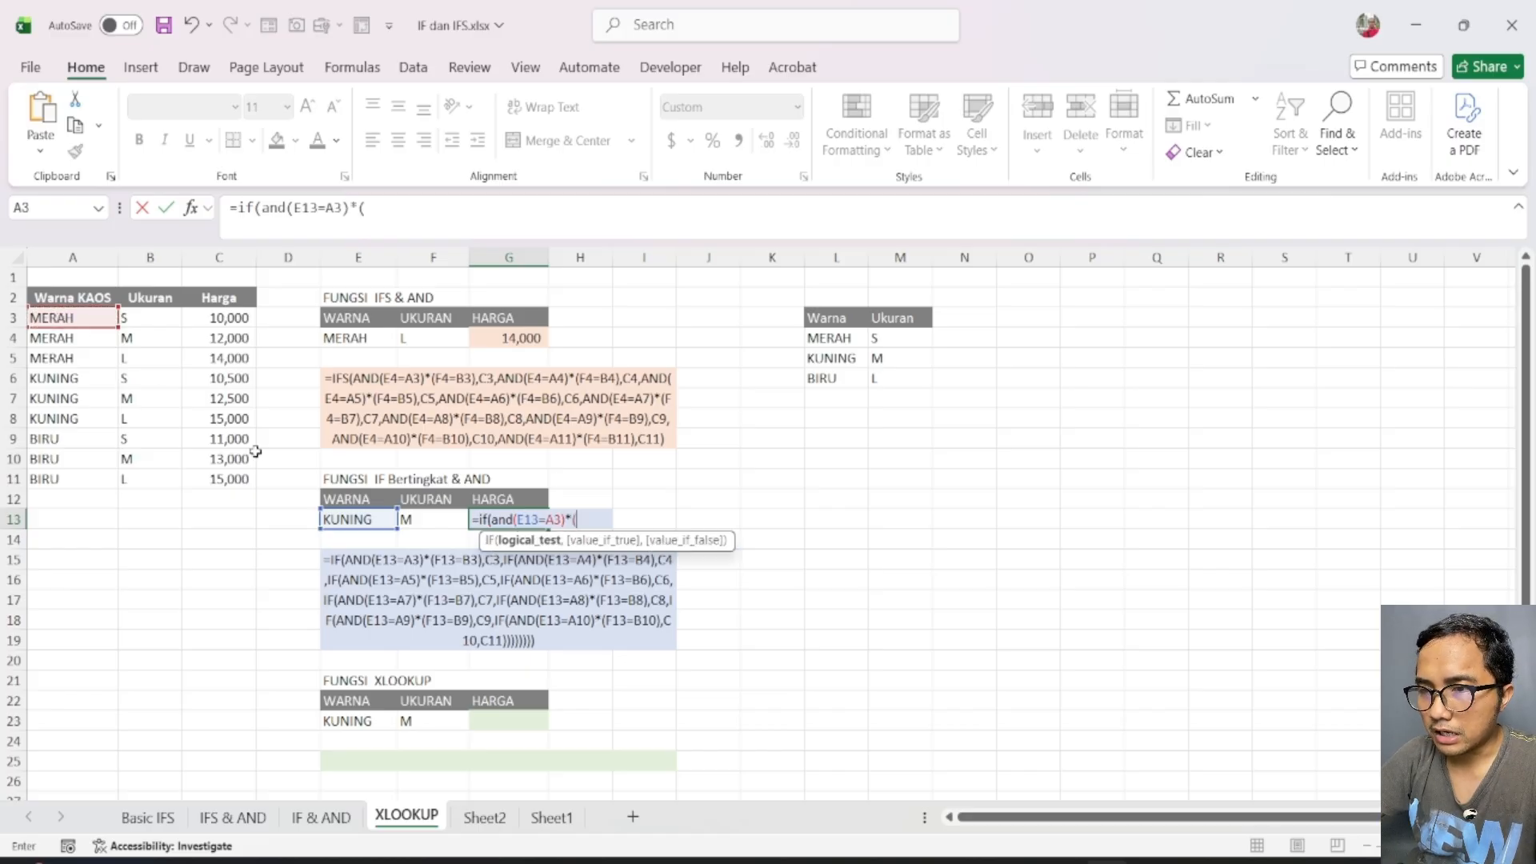
{"action": "type", "text": "*("}
{"action": "left_click", "coordinate": [449, 521]}
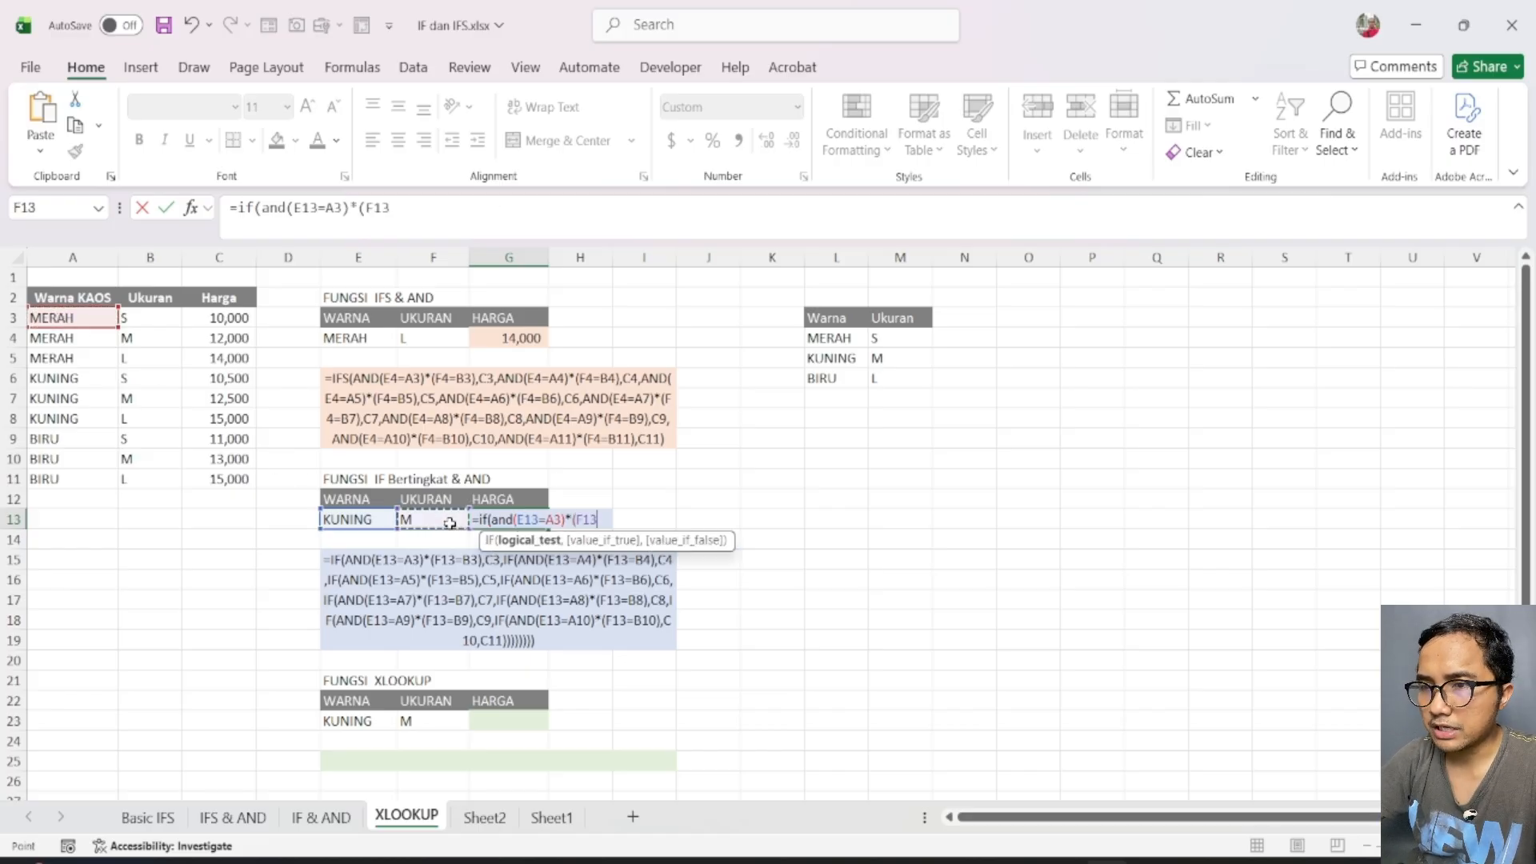
{"action": "left_click", "coordinate": [160, 318]}
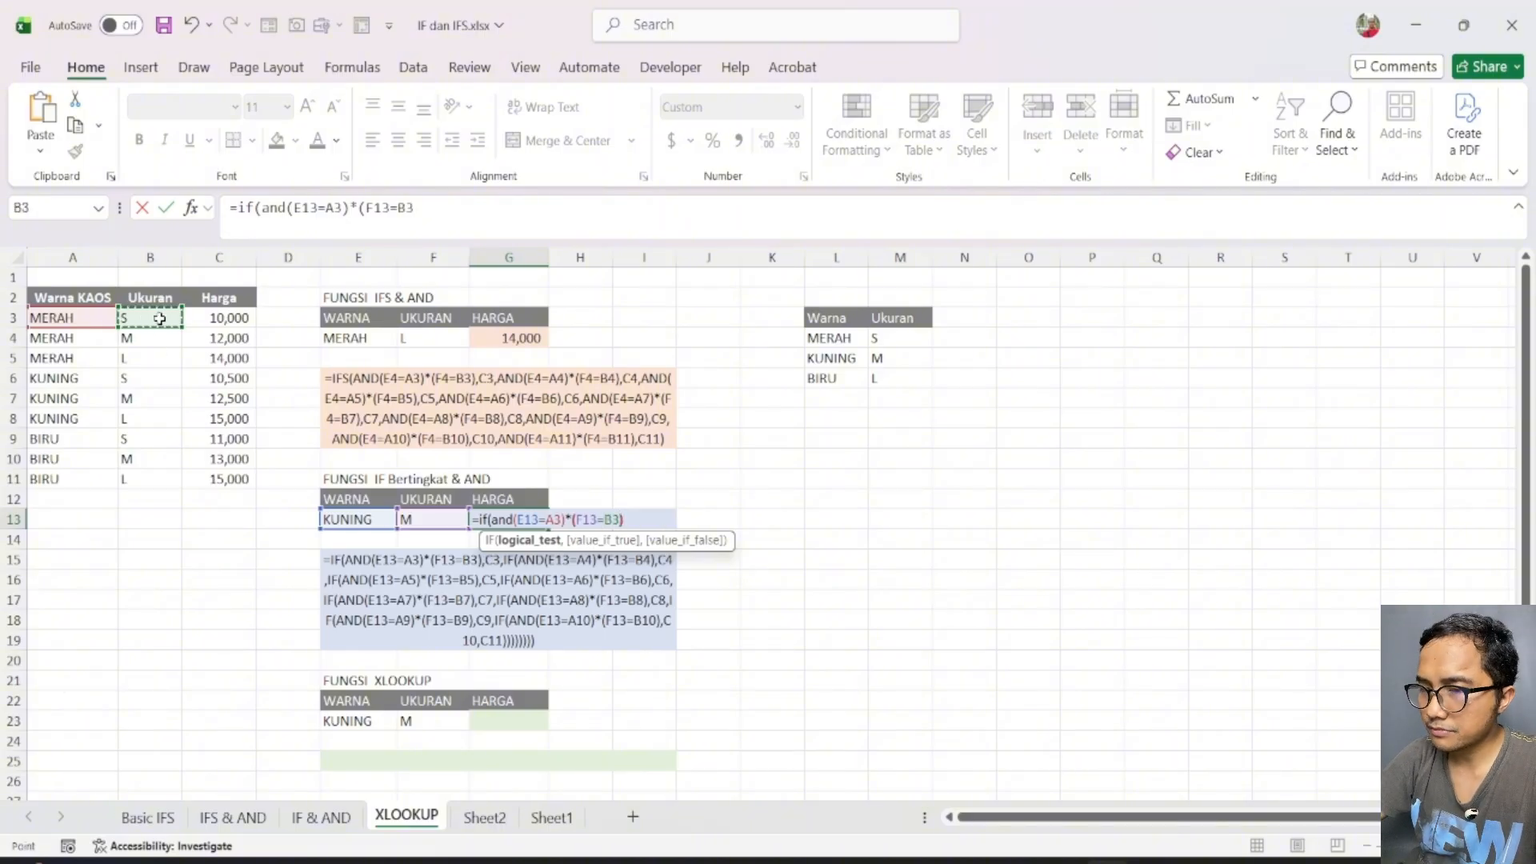
{"action": "type", "text": "),"}
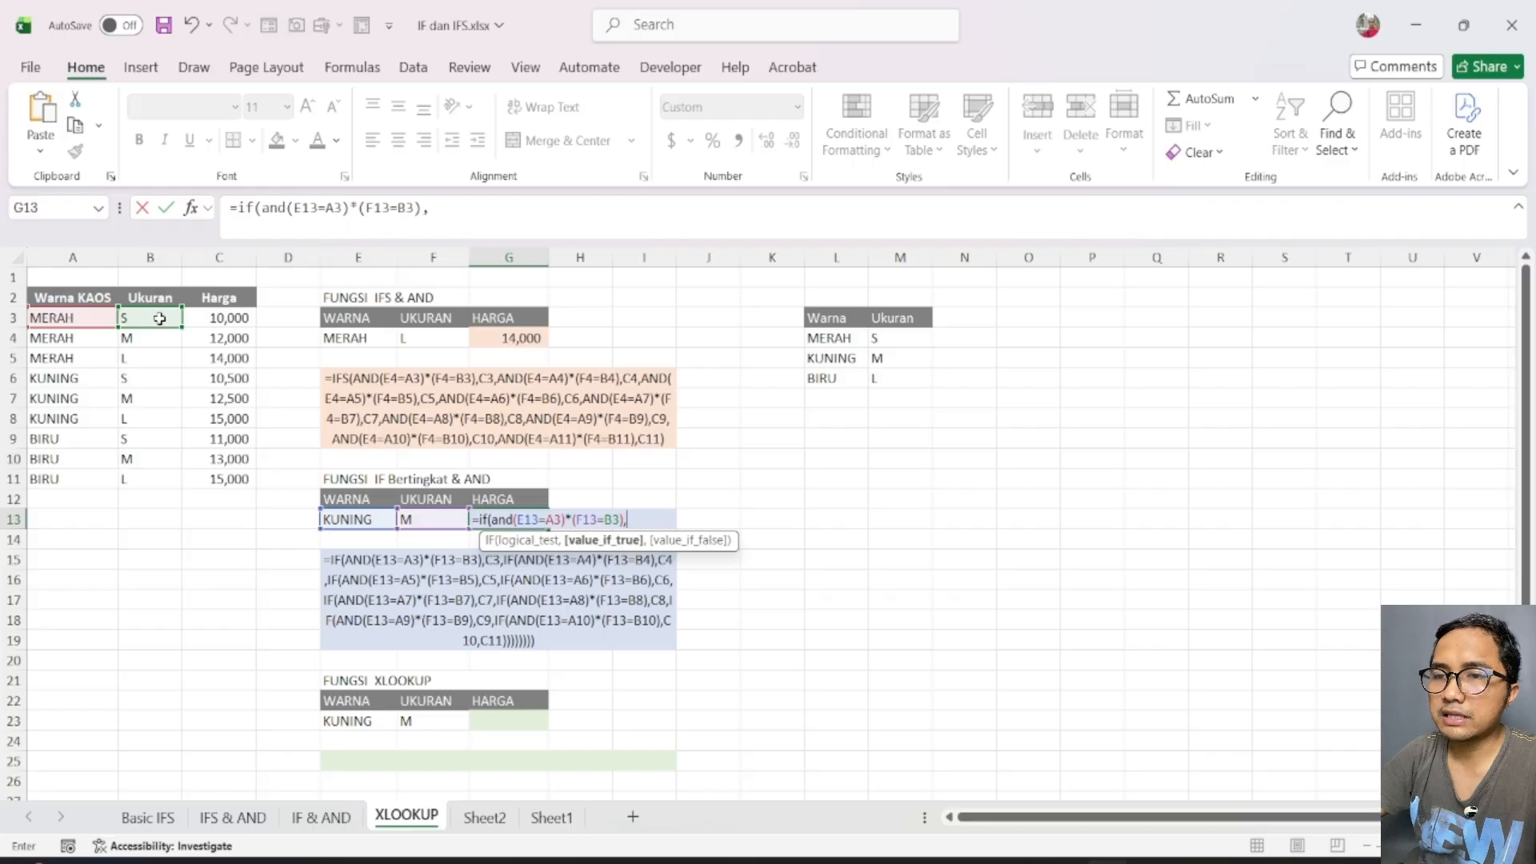
{"action": "left_click", "coordinate": [228, 320]}
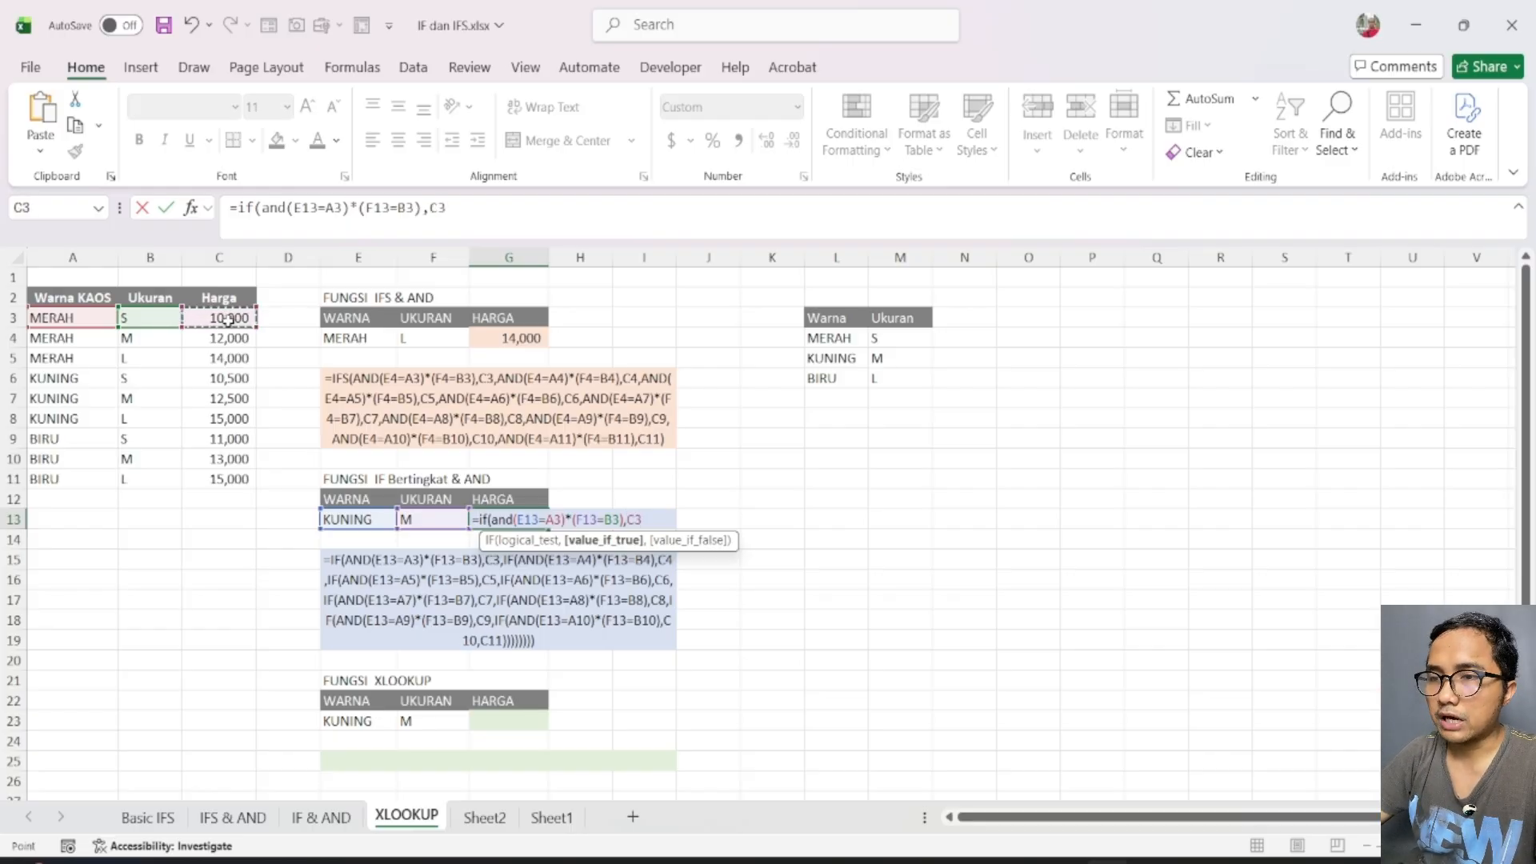
Step: Nest a second IF with an AND test as the value-if-false in G13's formula, starting its comparison with E13
{"action": "type", "text": ",if"}
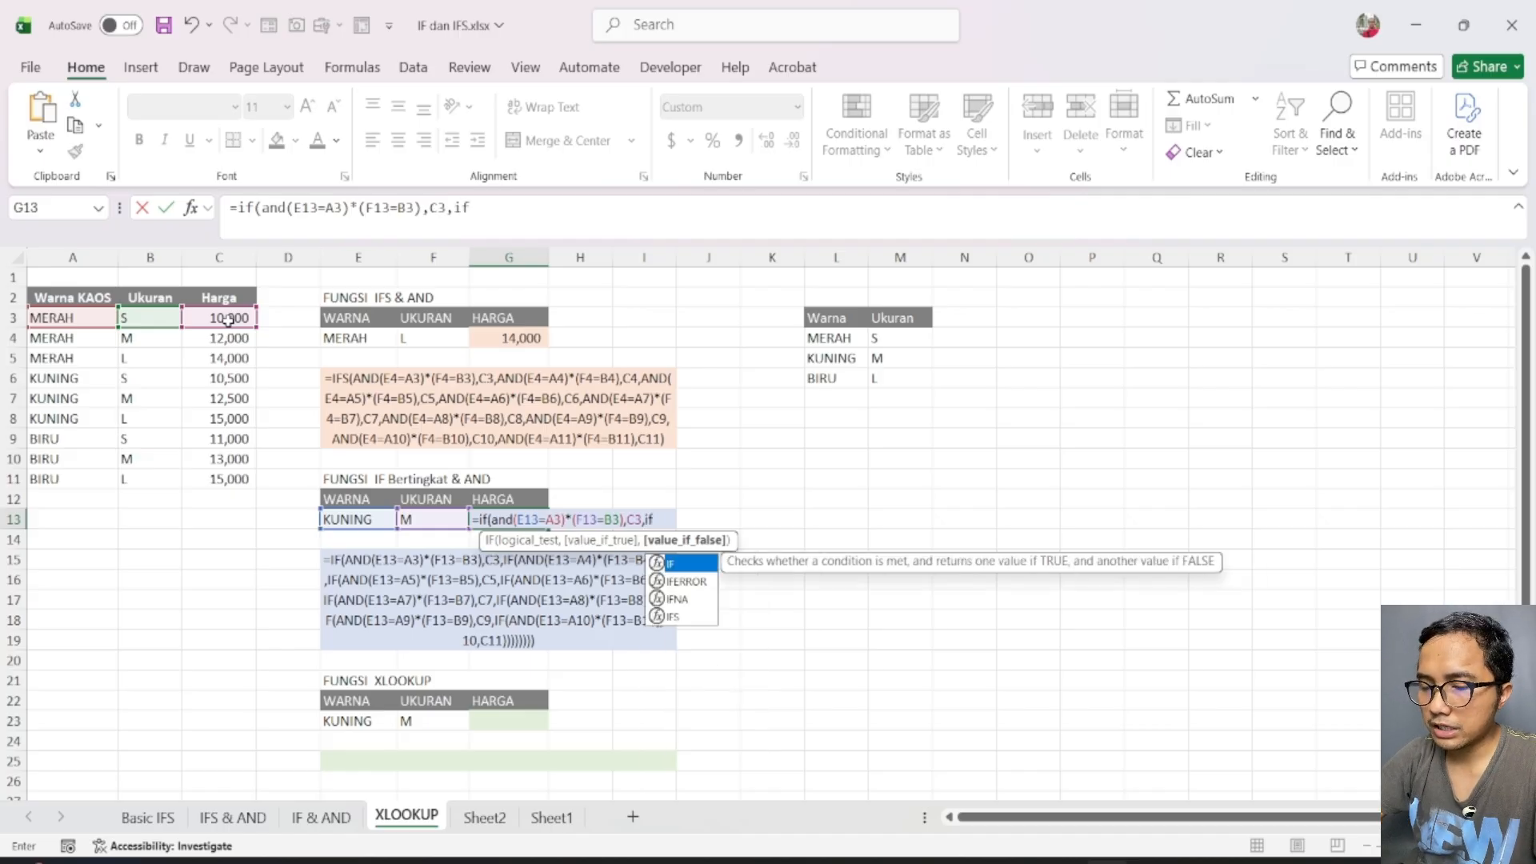
{"action": "type", "text": "(and("}
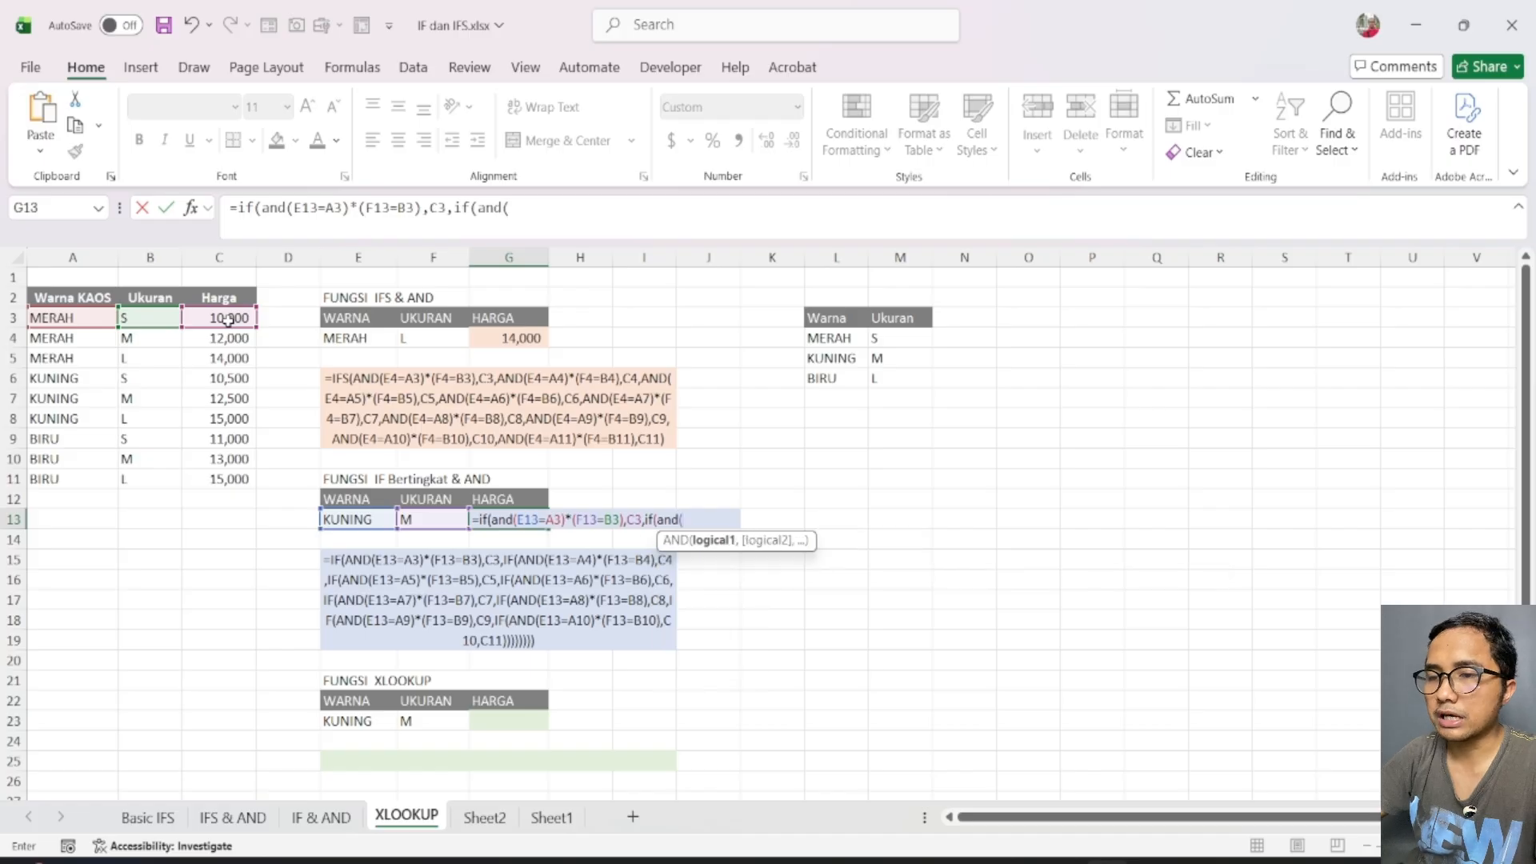
{"action": "left_click", "coordinate": [369, 518]}
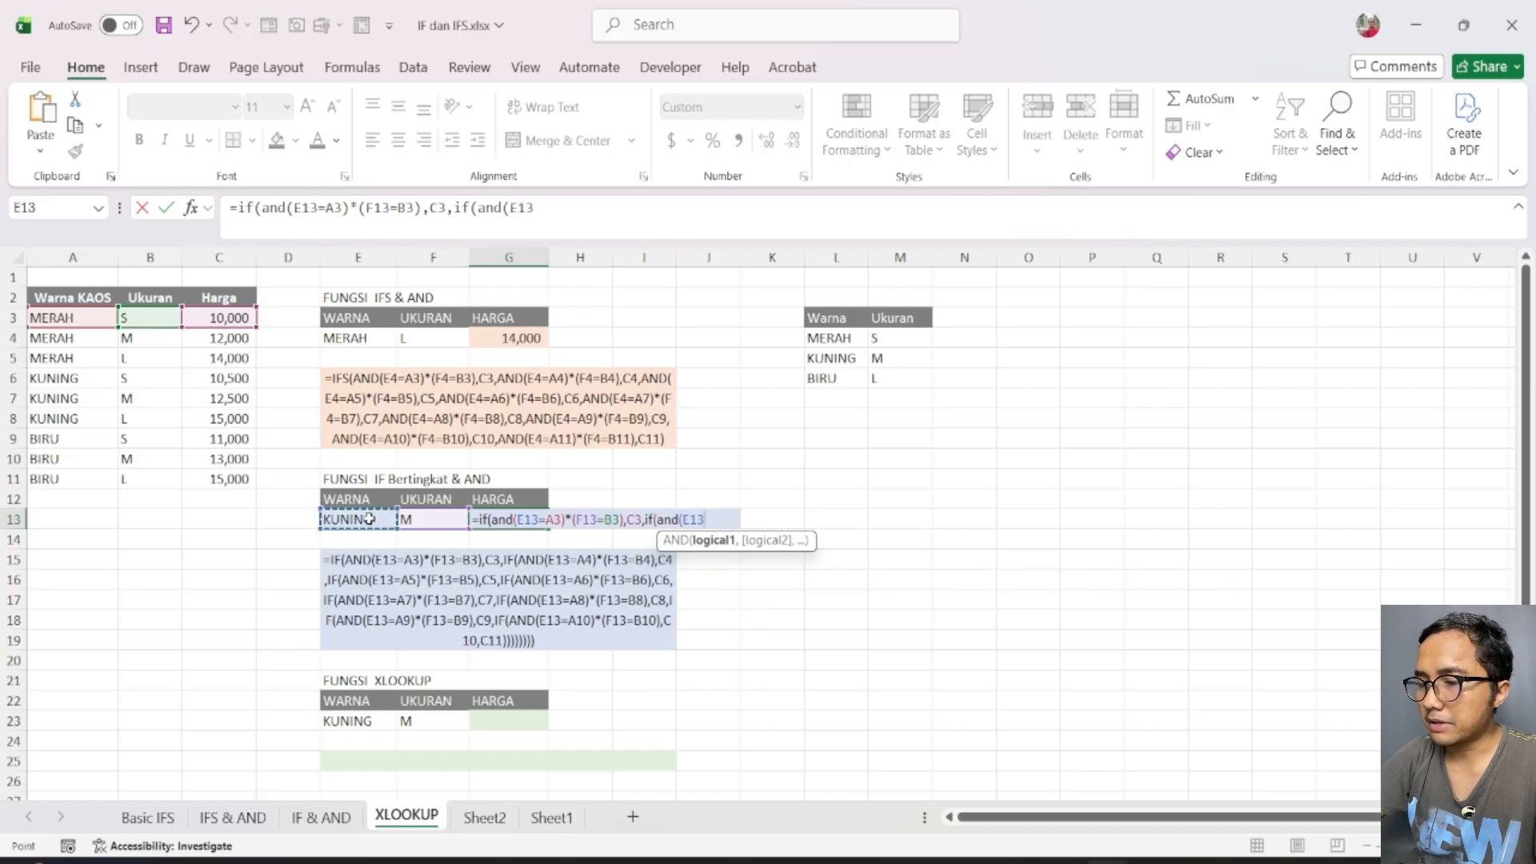
{"action": "type", "text": "="}
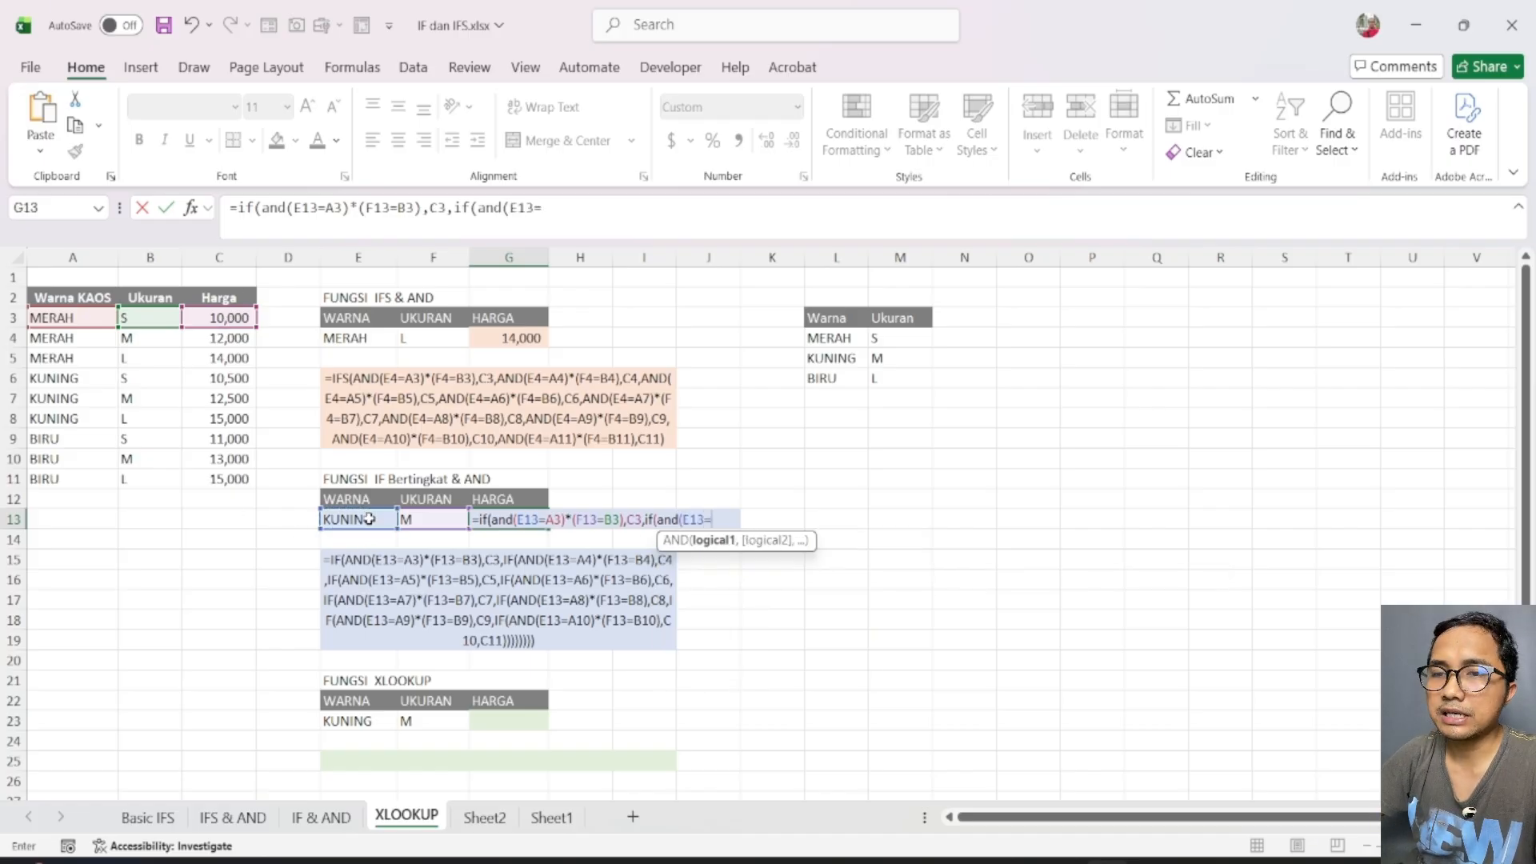
{"action": "left_click", "coordinate": [86, 317]}
{"action": "type", "text": ")*"}
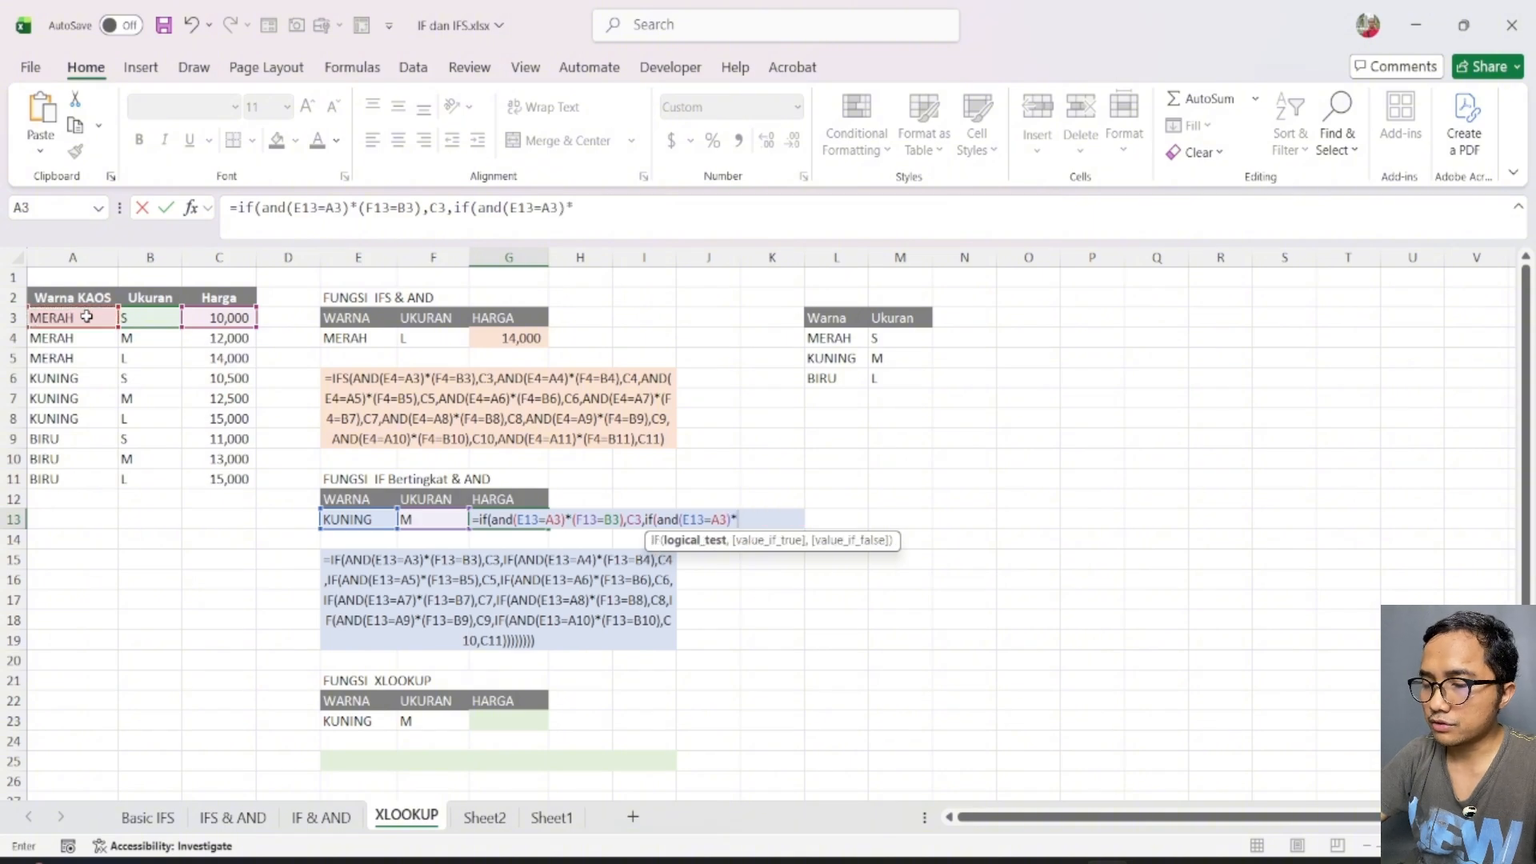
{"action": "type", "text": "("}
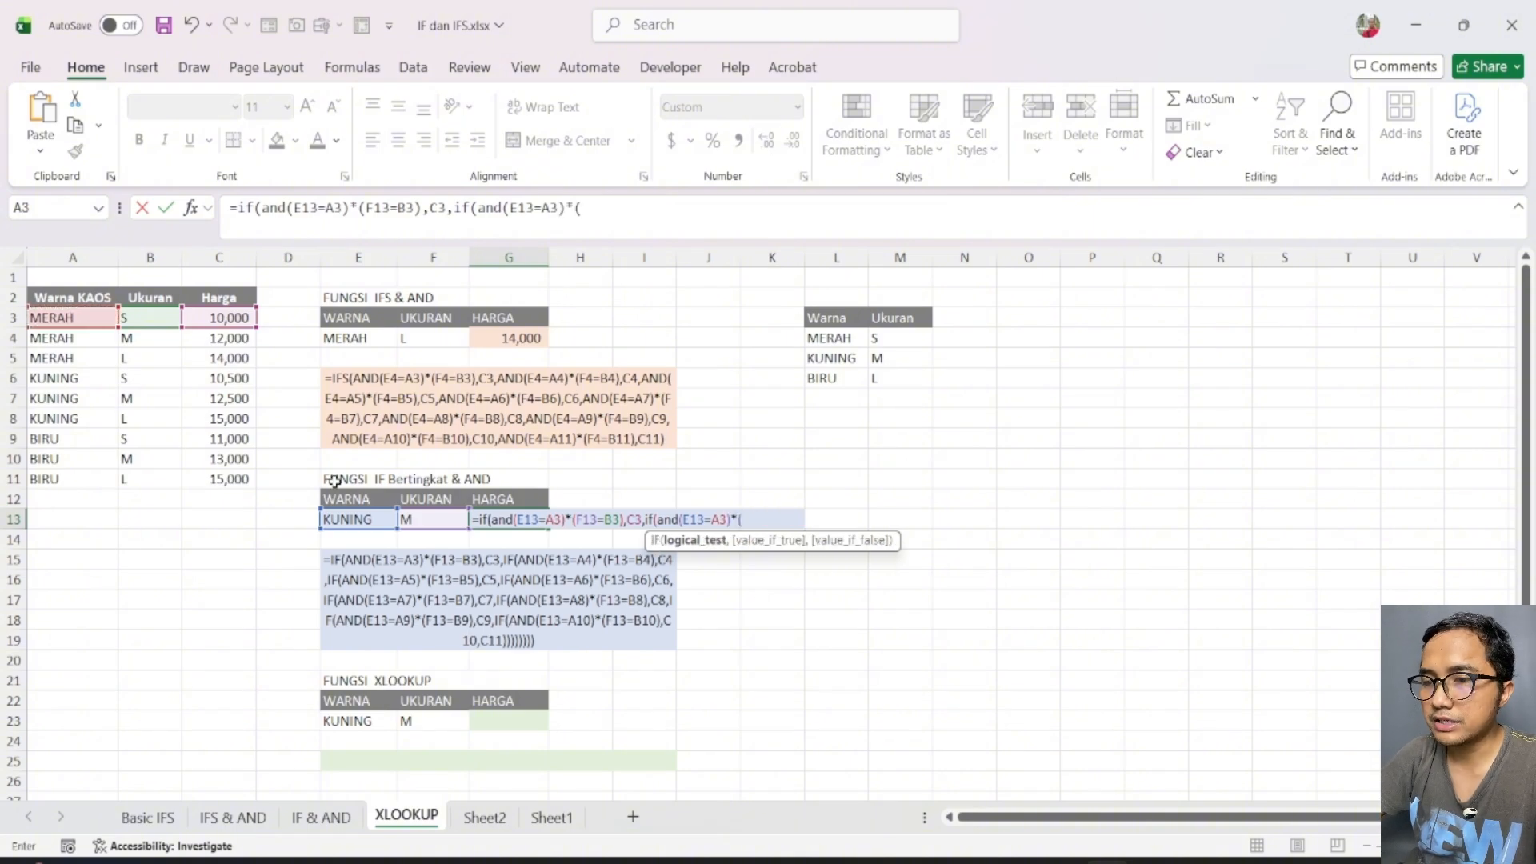
{"action": "left_click", "coordinate": [426, 521]}
{"action": "type", "text": "="}
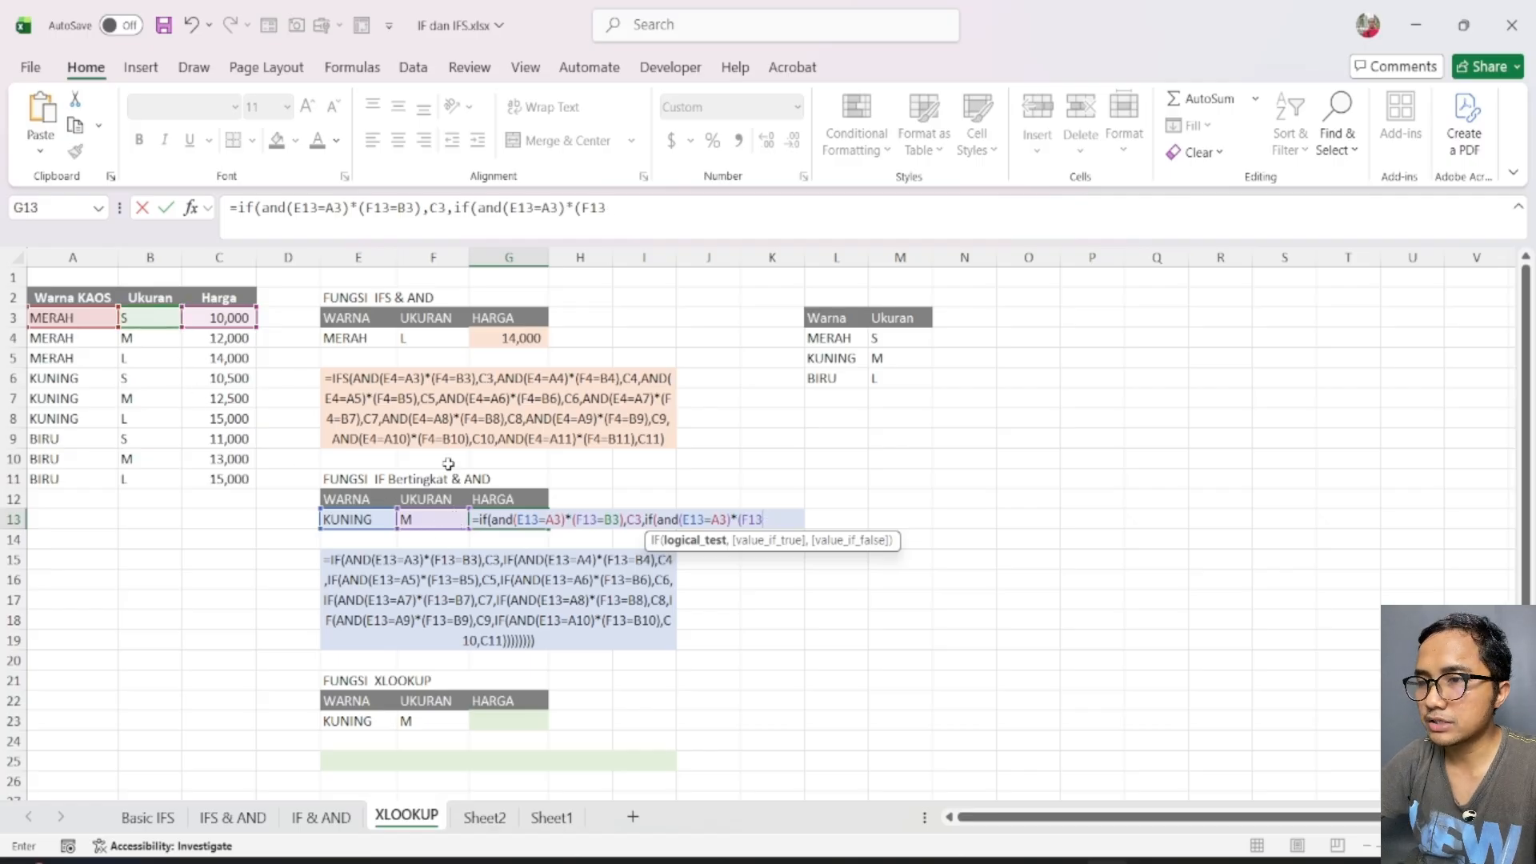
{"action": "key", "text": "BackSpace"}
{"action": "key", "text": "BackSpace"}
{"action": "key", "text": "BackSpace"}
{"action": "key", "text": "BackSpace"}
{"action": "key", "text": "BackSpace"}
{"action": "key", "text": "BackSpace"}
{"action": "key", "text": "BackSpace"}
{"action": "key", "text": "BackSpace"}
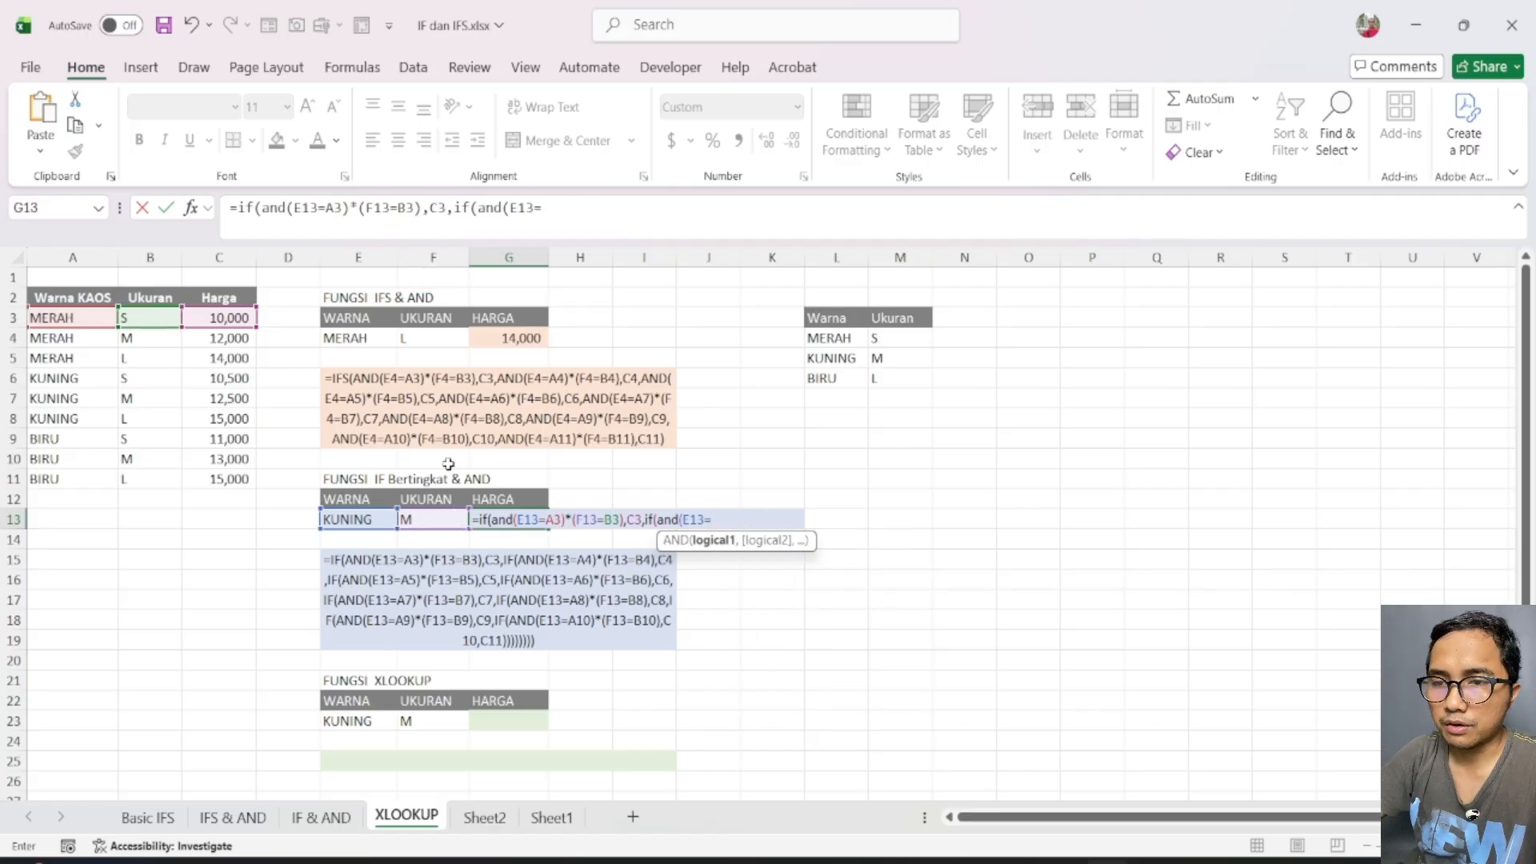
Step: Complete the nested AND test in G13 as (E13=A4)*(F13=B4), and return C4 when true
{"action": "left_click", "coordinate": [84, 340]}
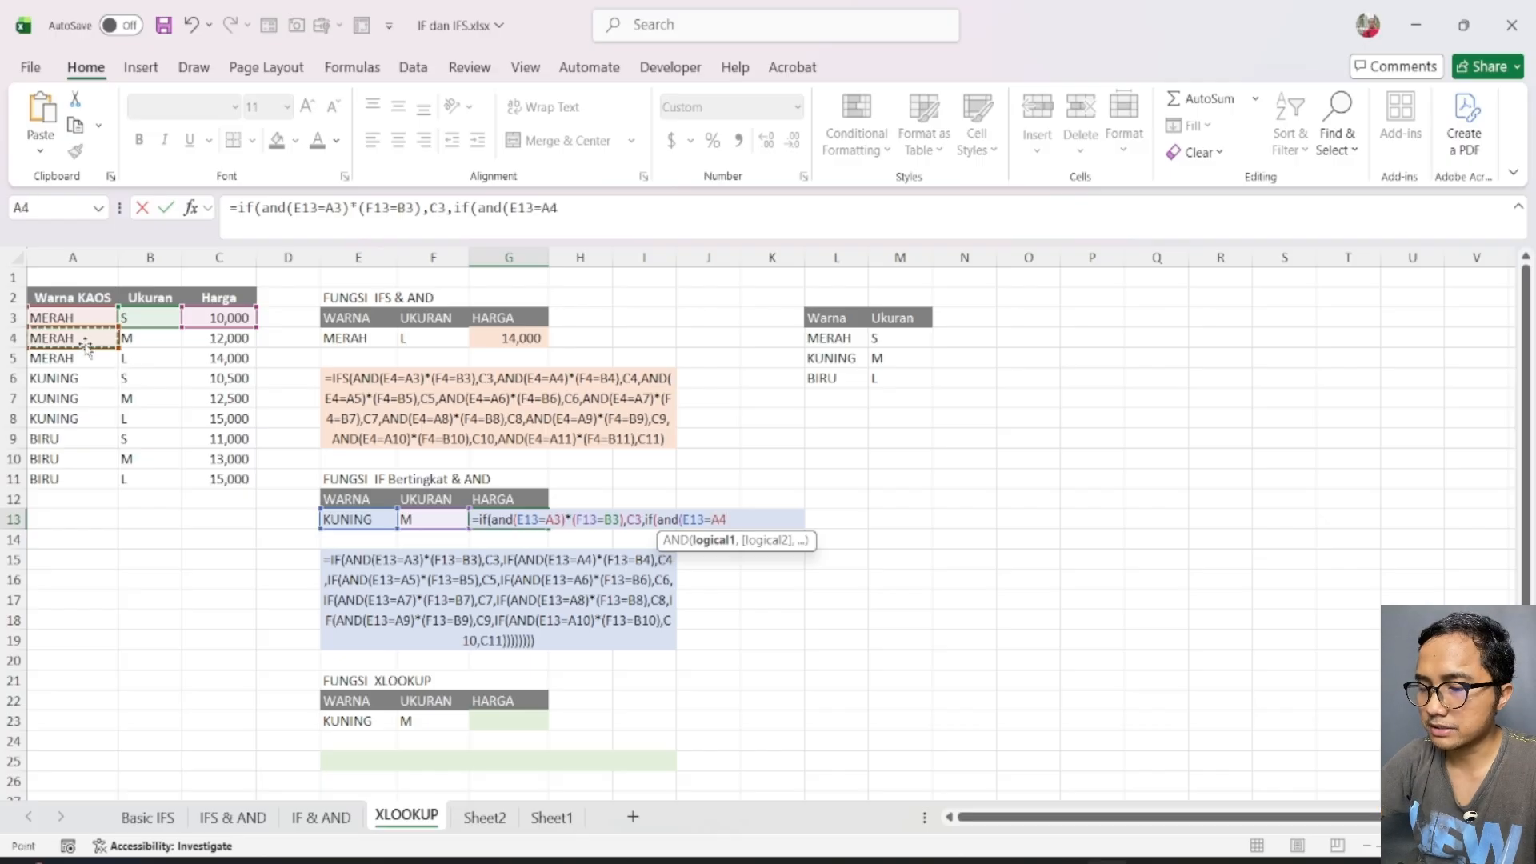
{"action": "type", "text": ")*("}
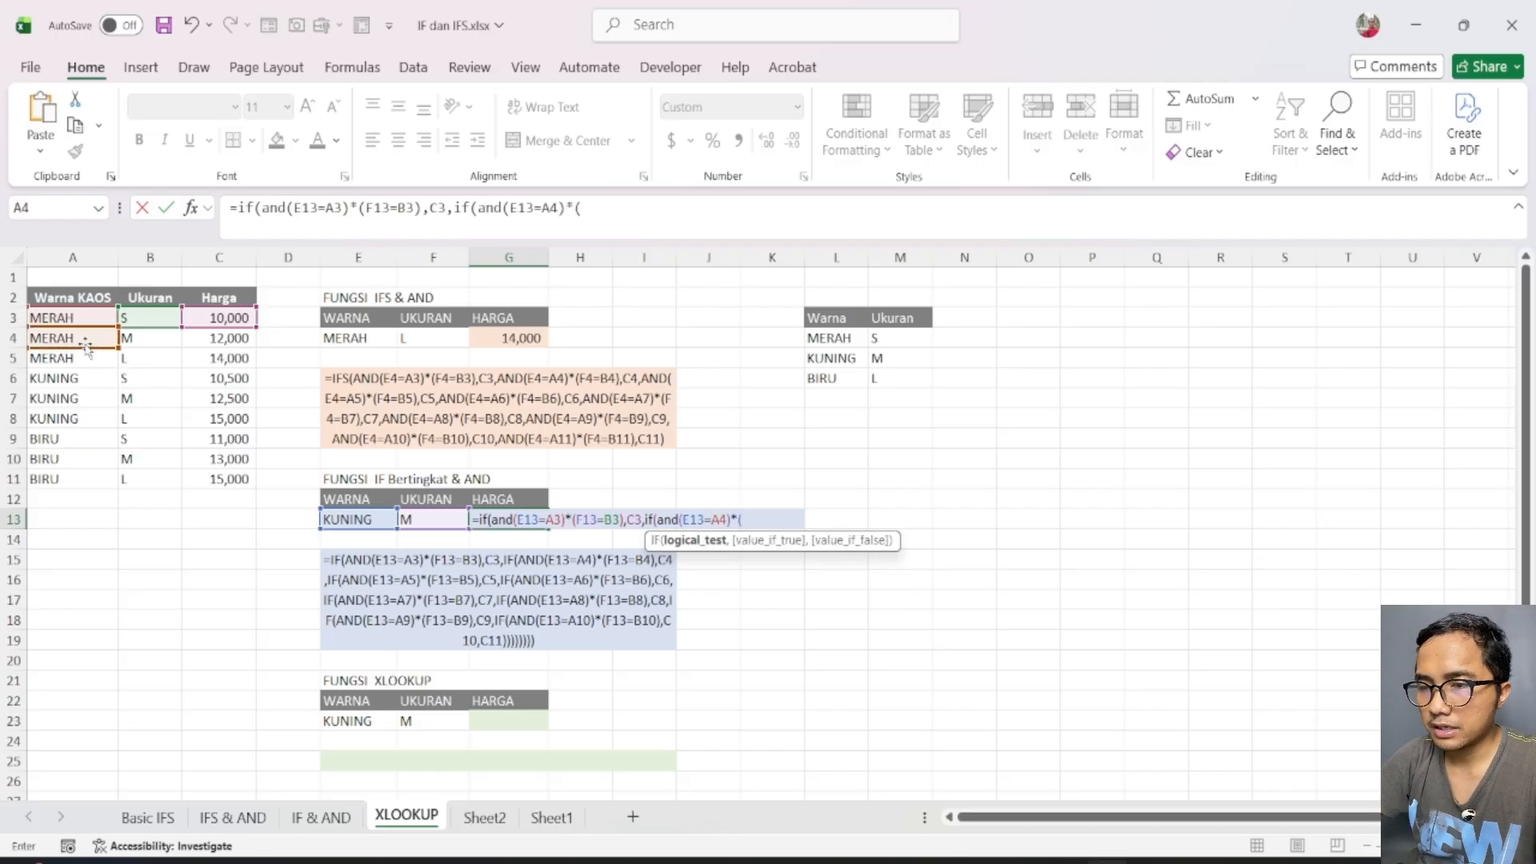
{"action": "left_click", "coordinate": [419, 521]}
{"action": "type", "text": "="}
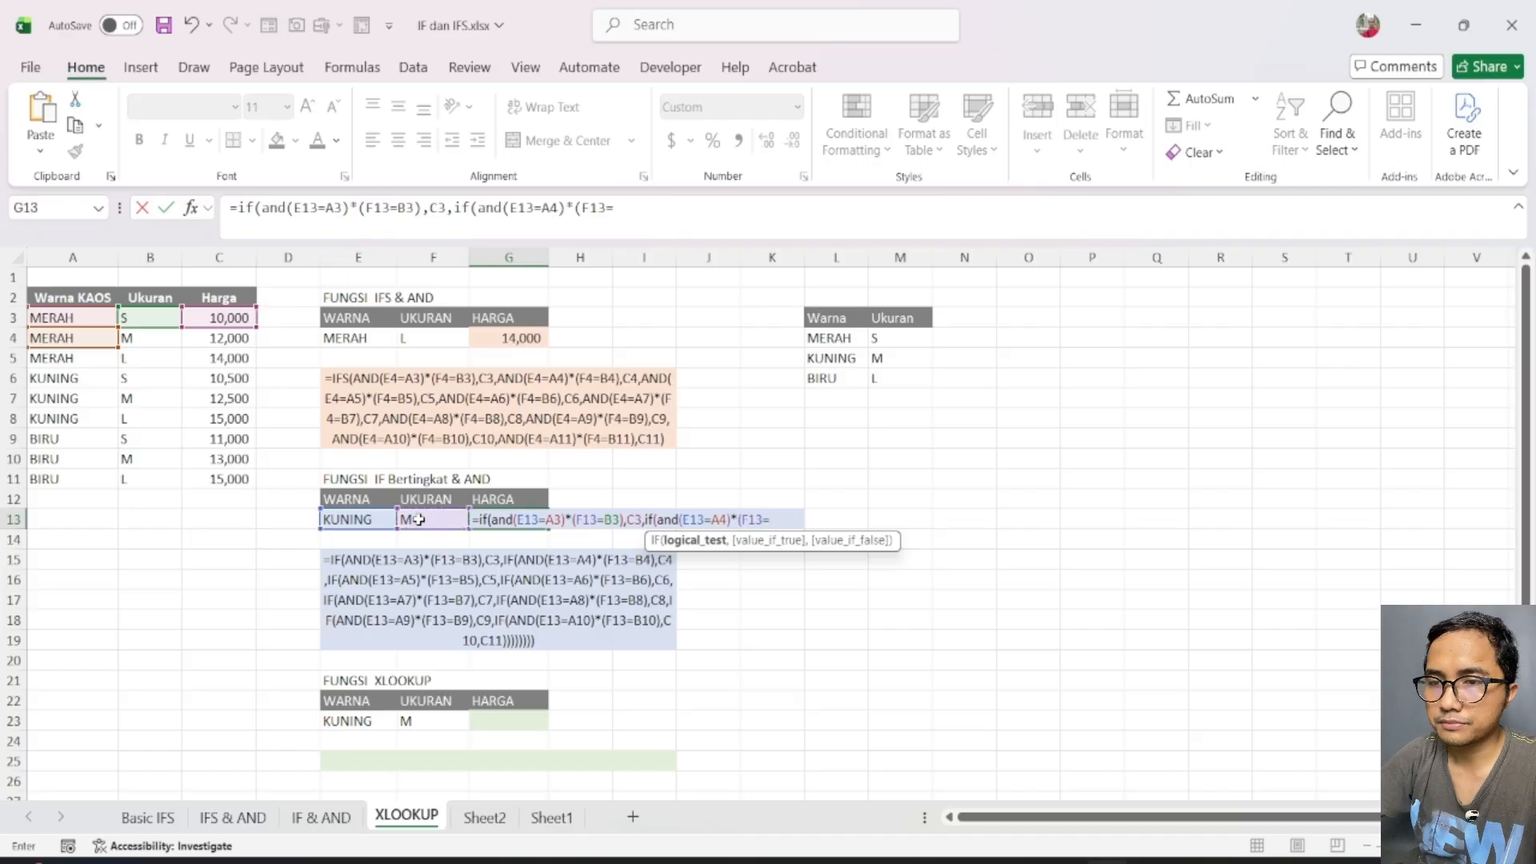
{"action": "left_click", "coordinate": [149, 338]}
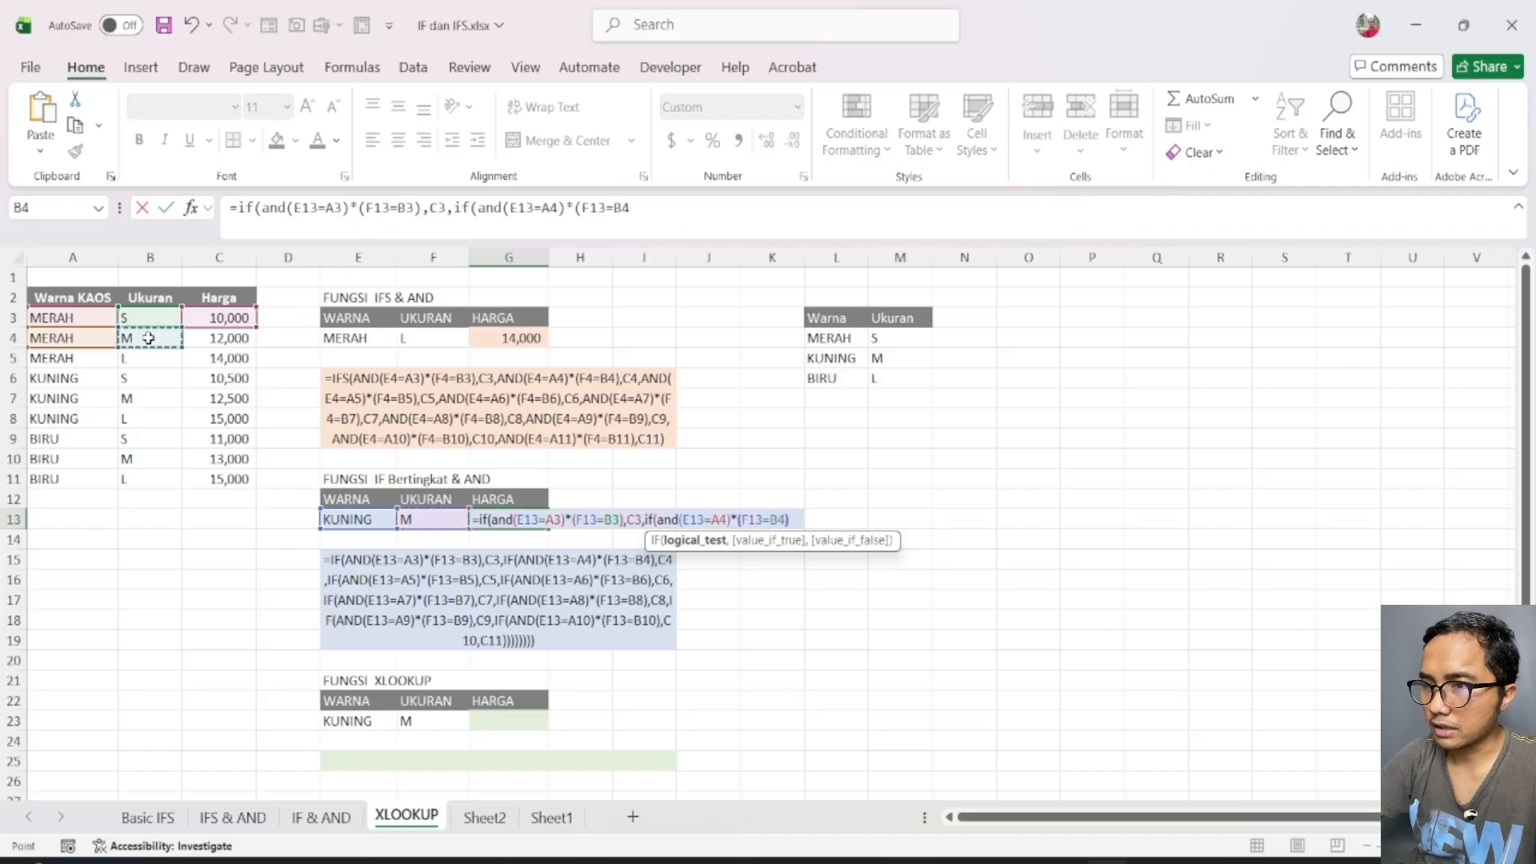
{"action": "type", "text": "),"}
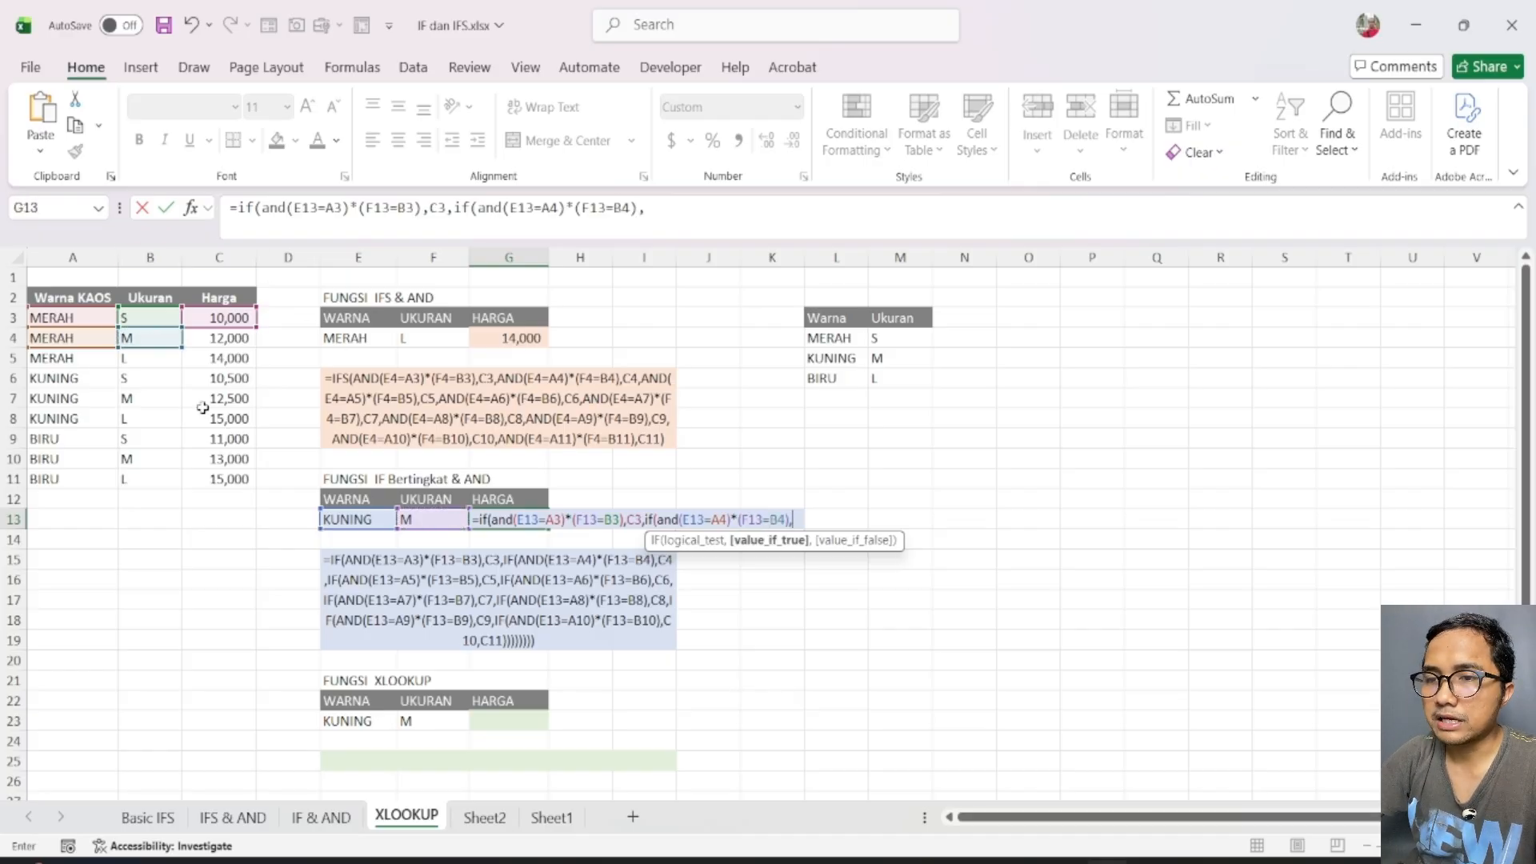
{"action": "left_click", "coordinate": [213, 337]}
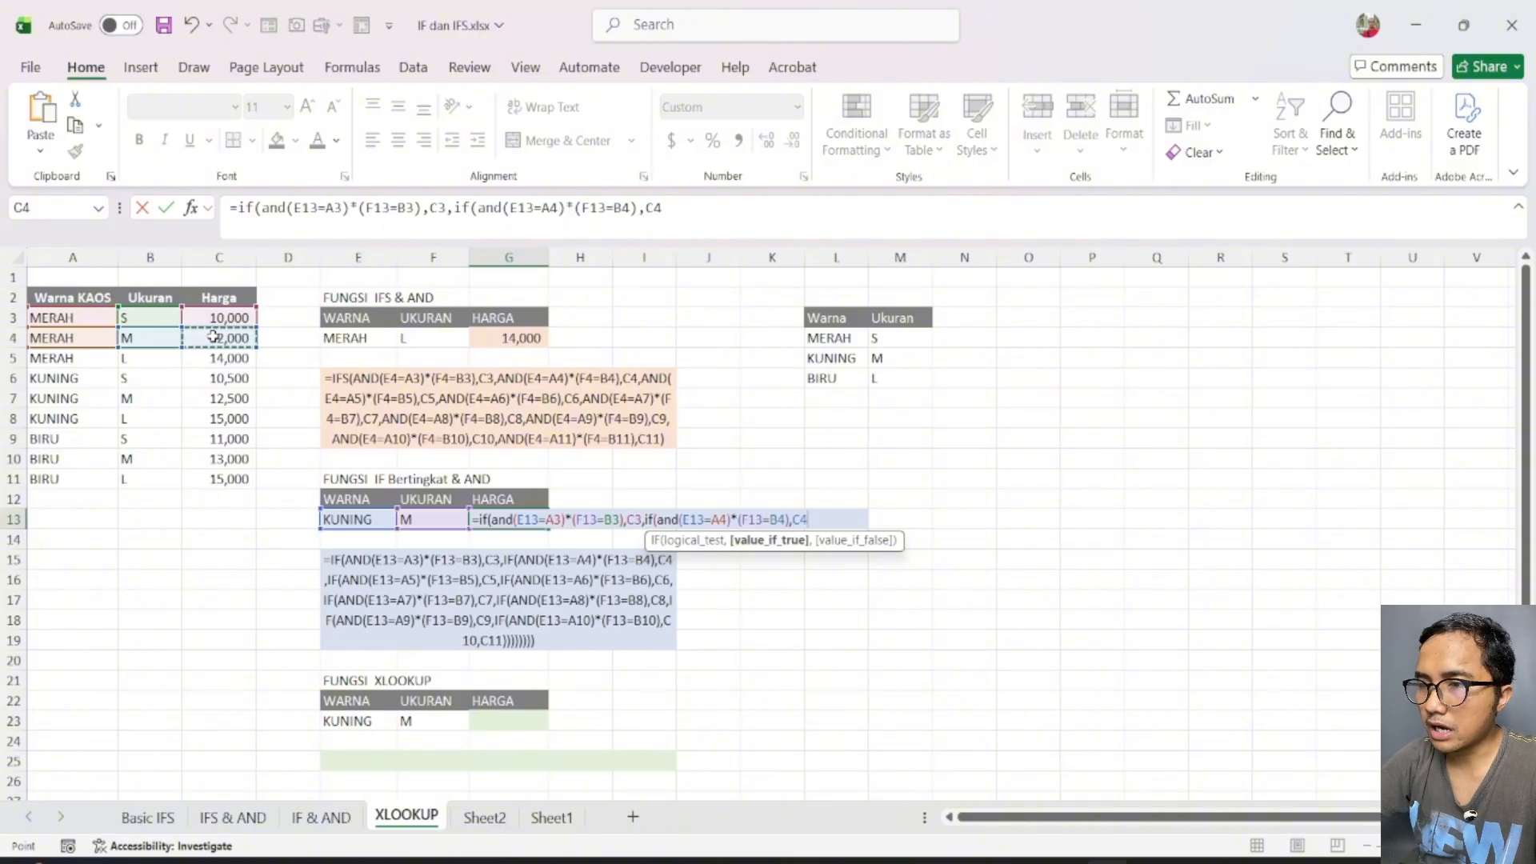
{"action": "type", "text": ","}
Step: Try to enter the incomplete formula in G13, reject the proposed correction, and discard the formula
{"action": "key", "text": "Return"}
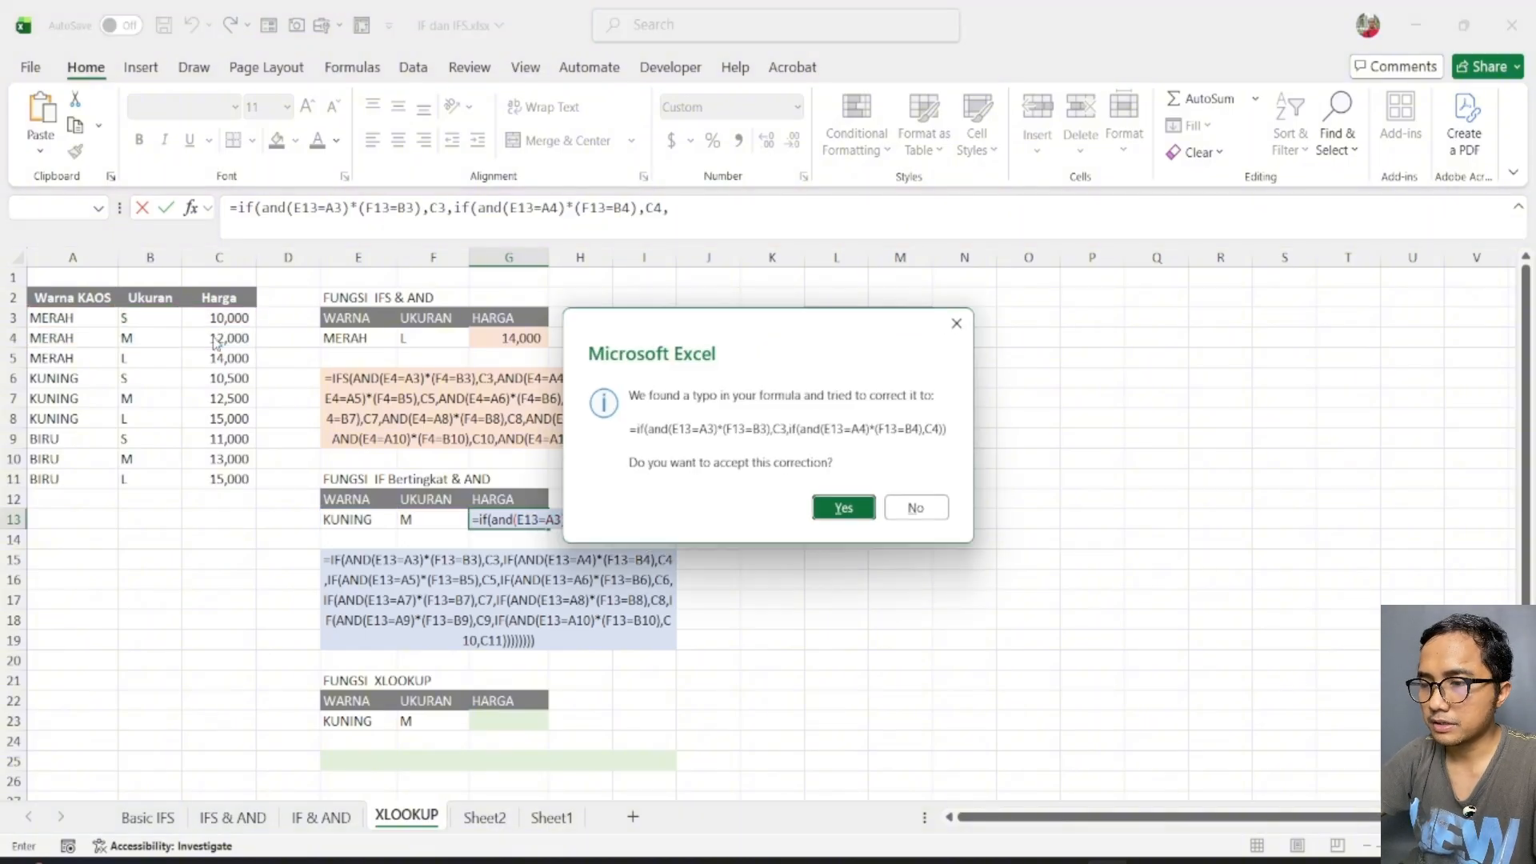
{"action": "key", "text": "Escape"}
{"action": "left_click", "coordinate": [902, 483]}
{"action": "key", "text": "Escape"}
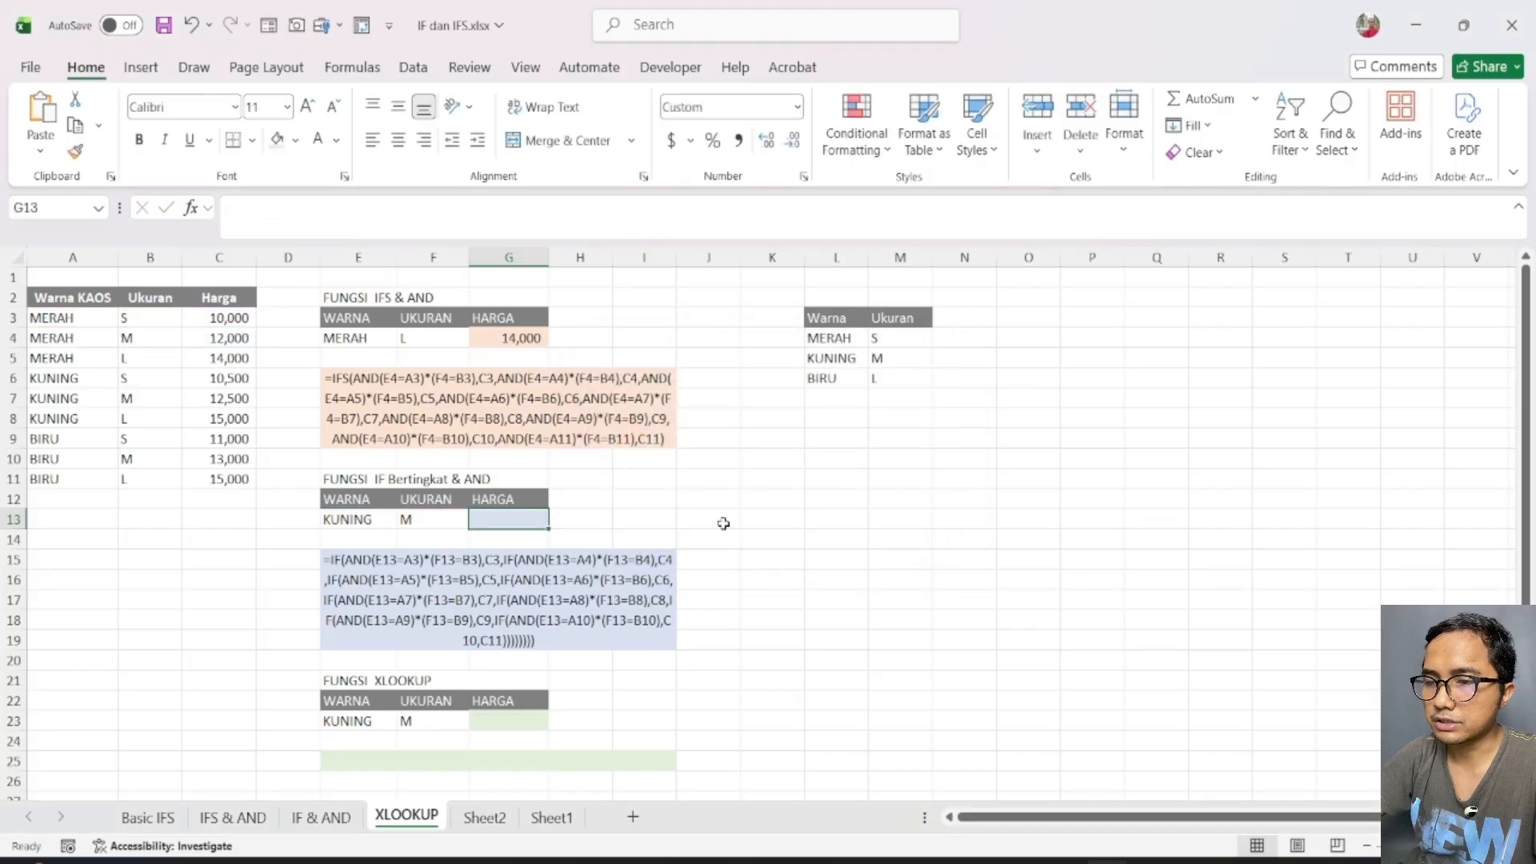
Step: Try to copy the merged sample-formula cell E15 into G13
{"action": "left_click", "coordinate": [402, 600]}
{"action": "key", "text": "ctrl+c"}
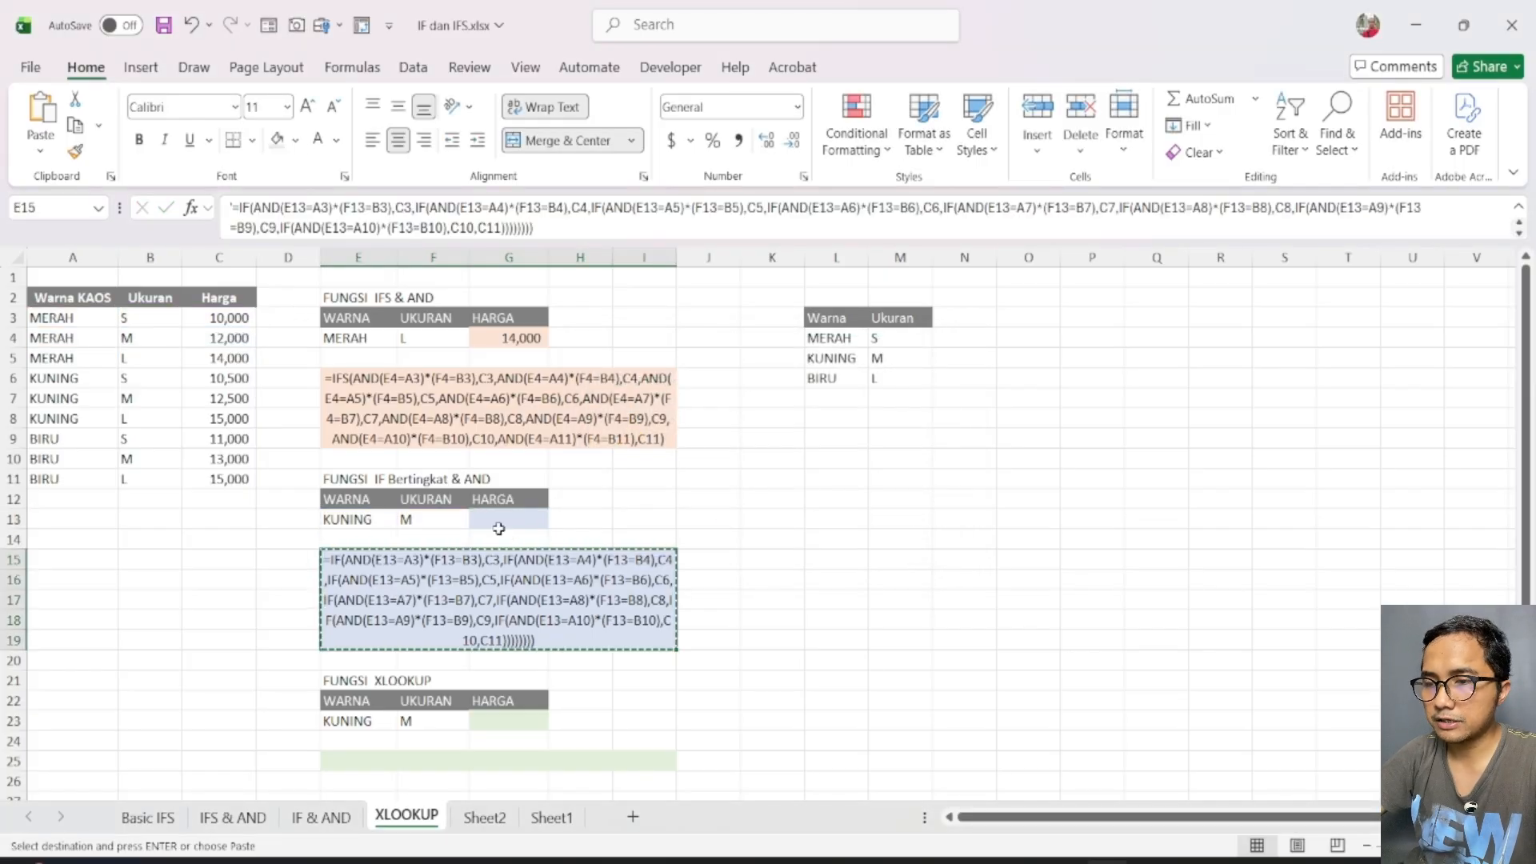
{"action": "left_click", "coordinate": [503, 524]}
{"action": "key", "text": "Return"}
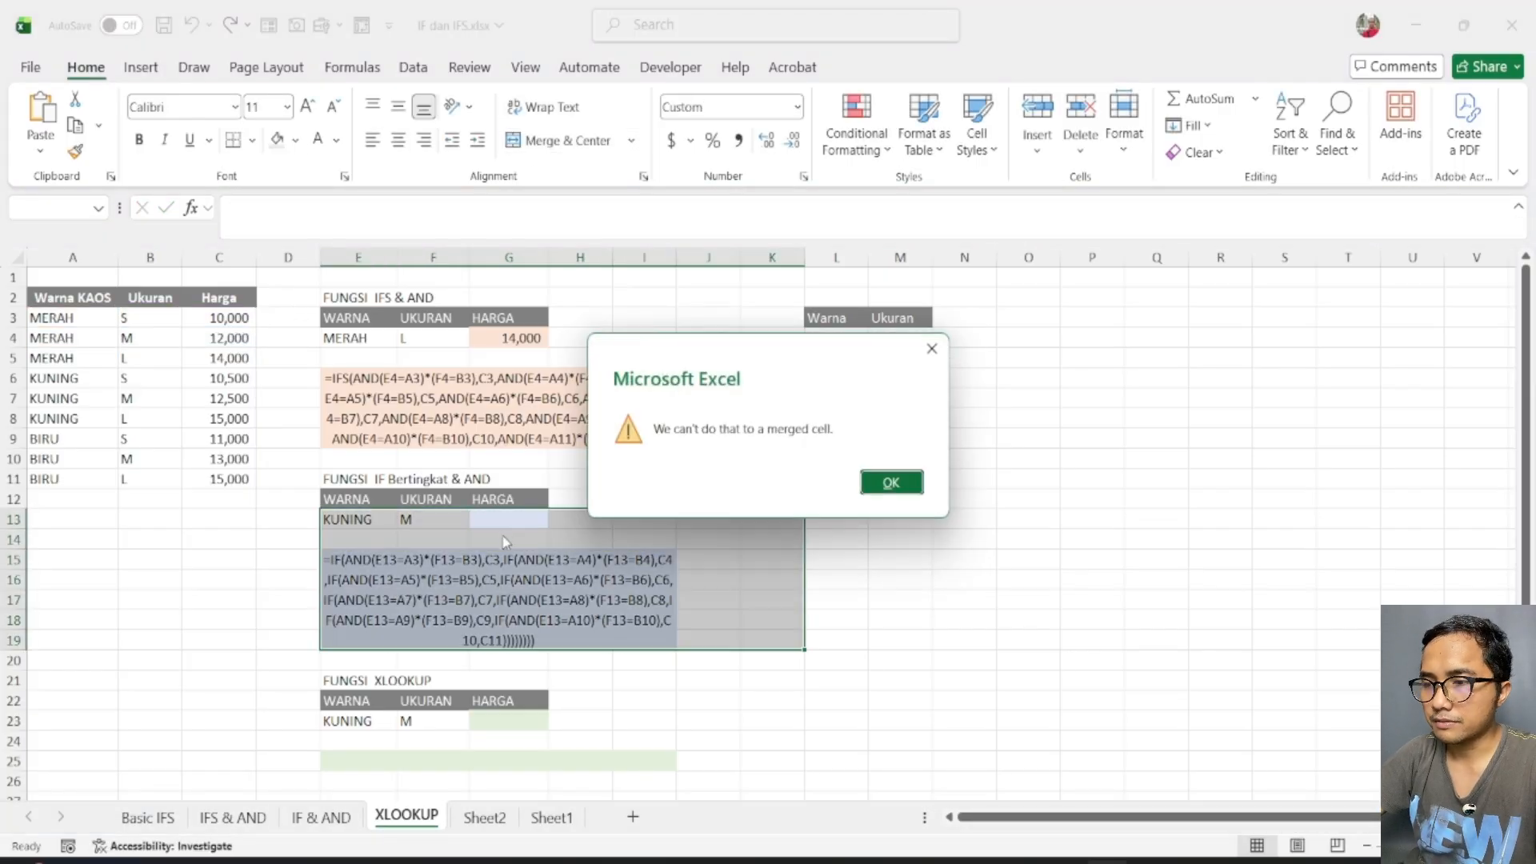
{"action": "left_click", "coordinate": [922, 489]}
Step: Copy the nested IF & AND formula text from E15 into G13 and enter it without the leading apostrophe
{"action": "left_click", "coordinate": [399, 575]}
{"action": "triple_click", "coordinate": [240, 226]}
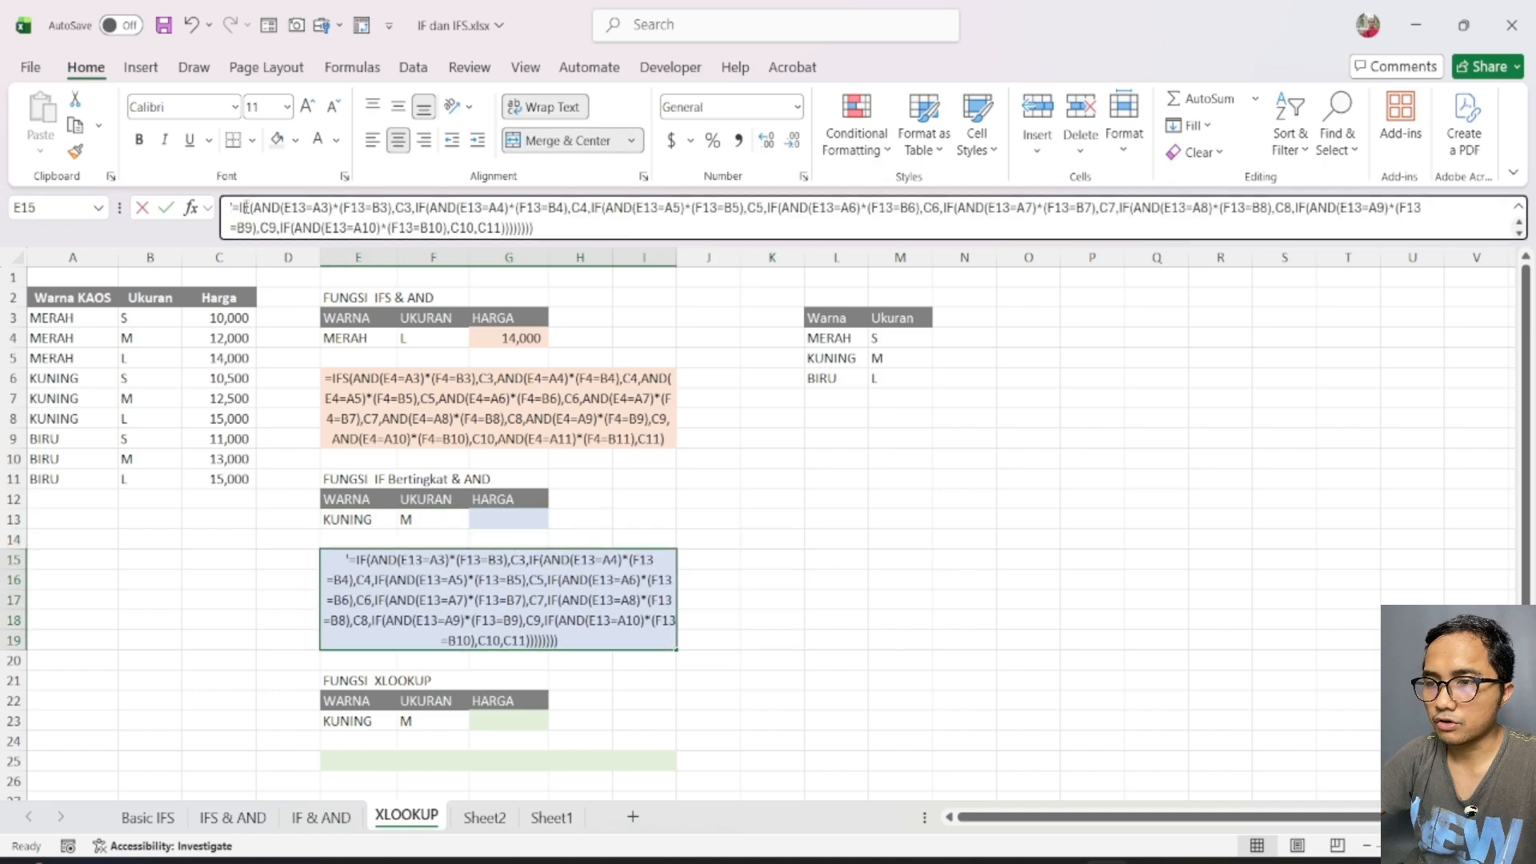
{"action": "left_click", "coordinate": [497, 515]}
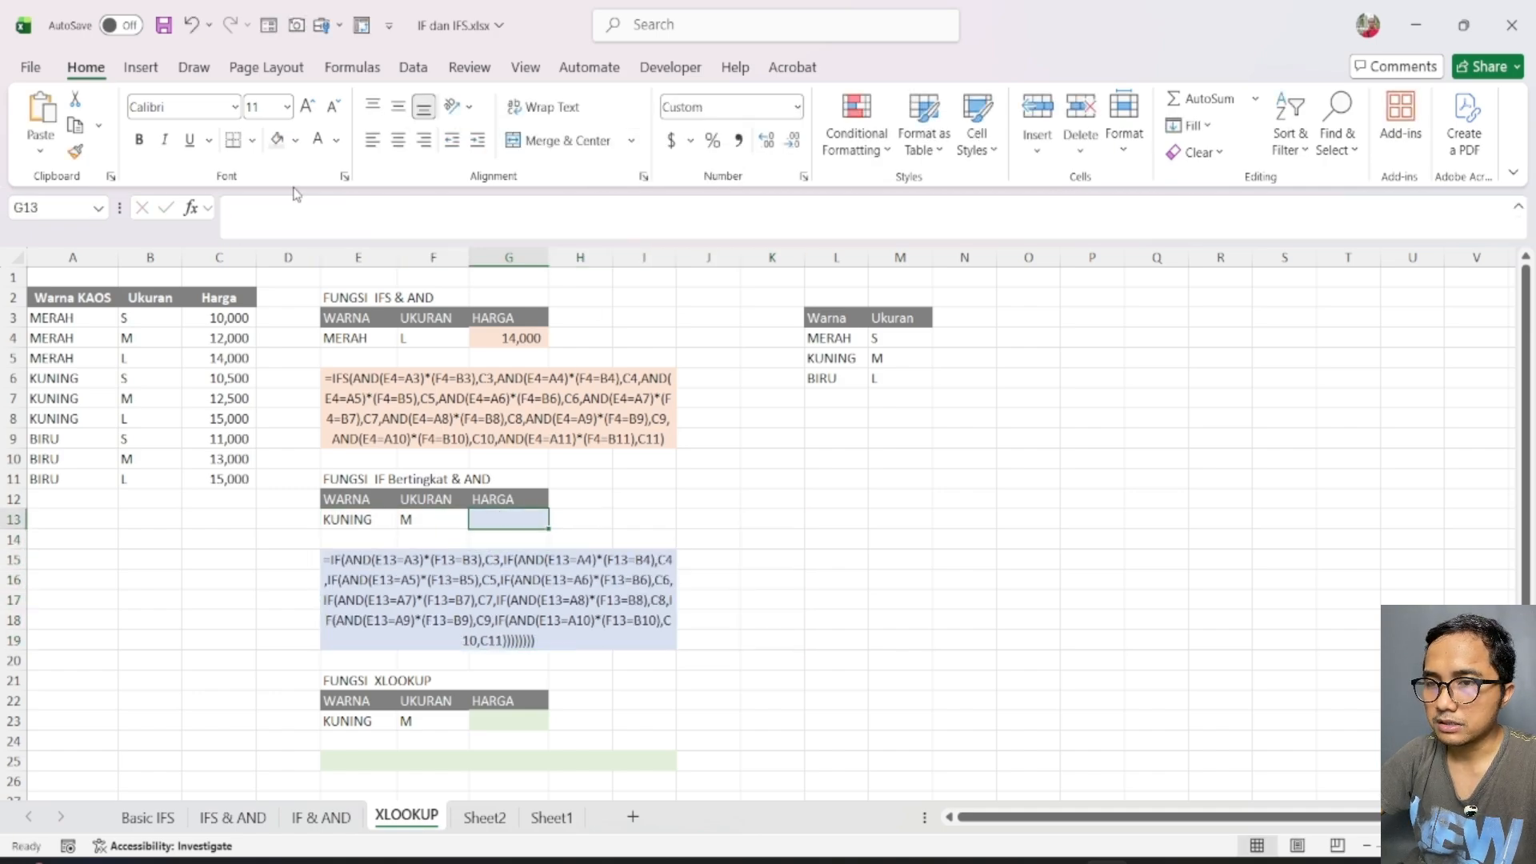
{"action": "left_click", "coordinate": [254, 209]}
{"action": "key", "text": "ctrl+v"}
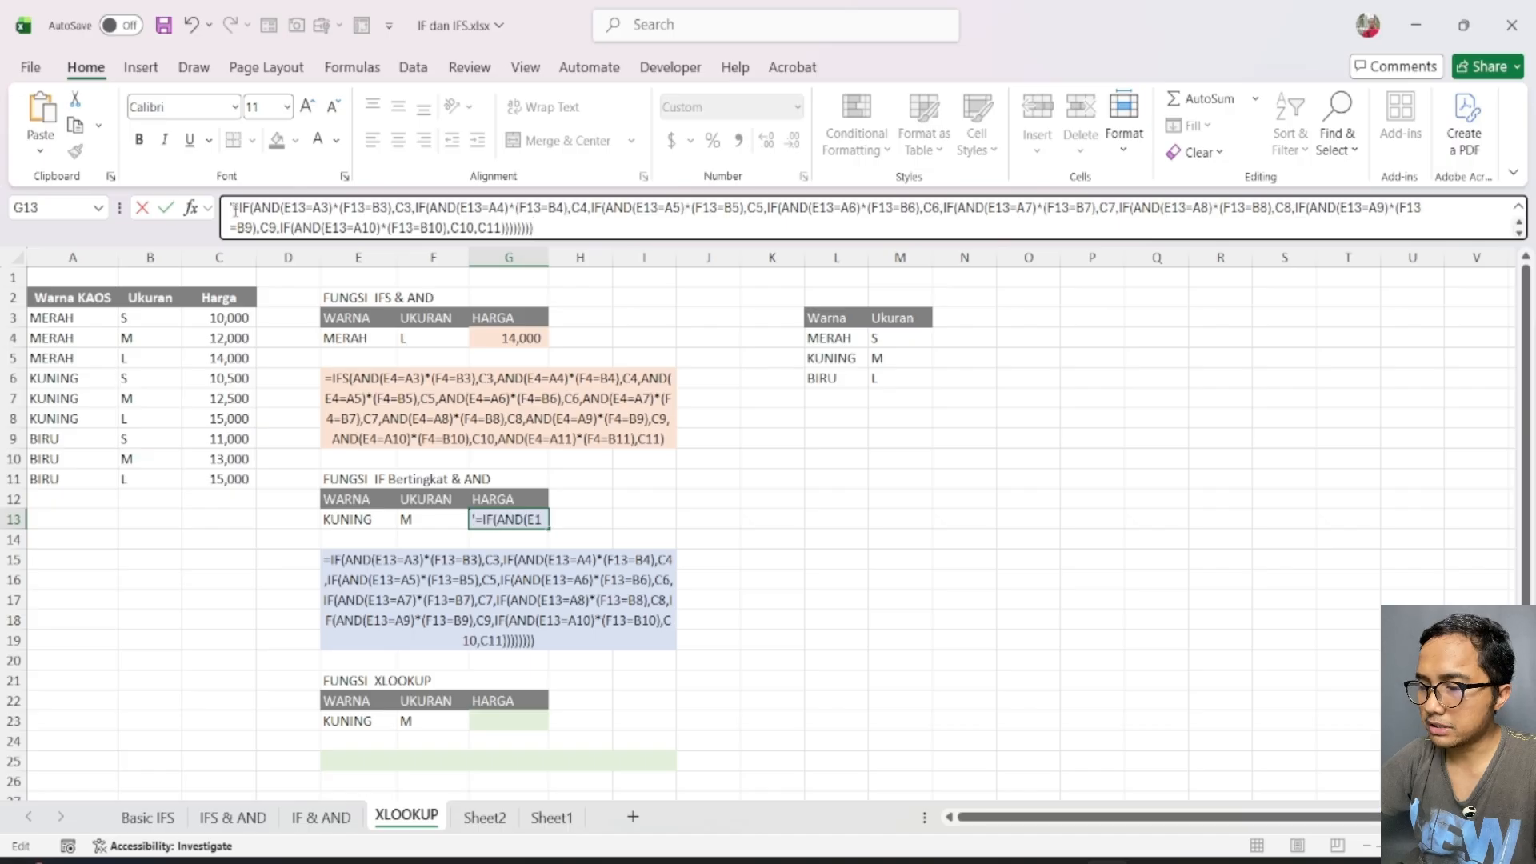
{"action": "key", "text": "Return"}
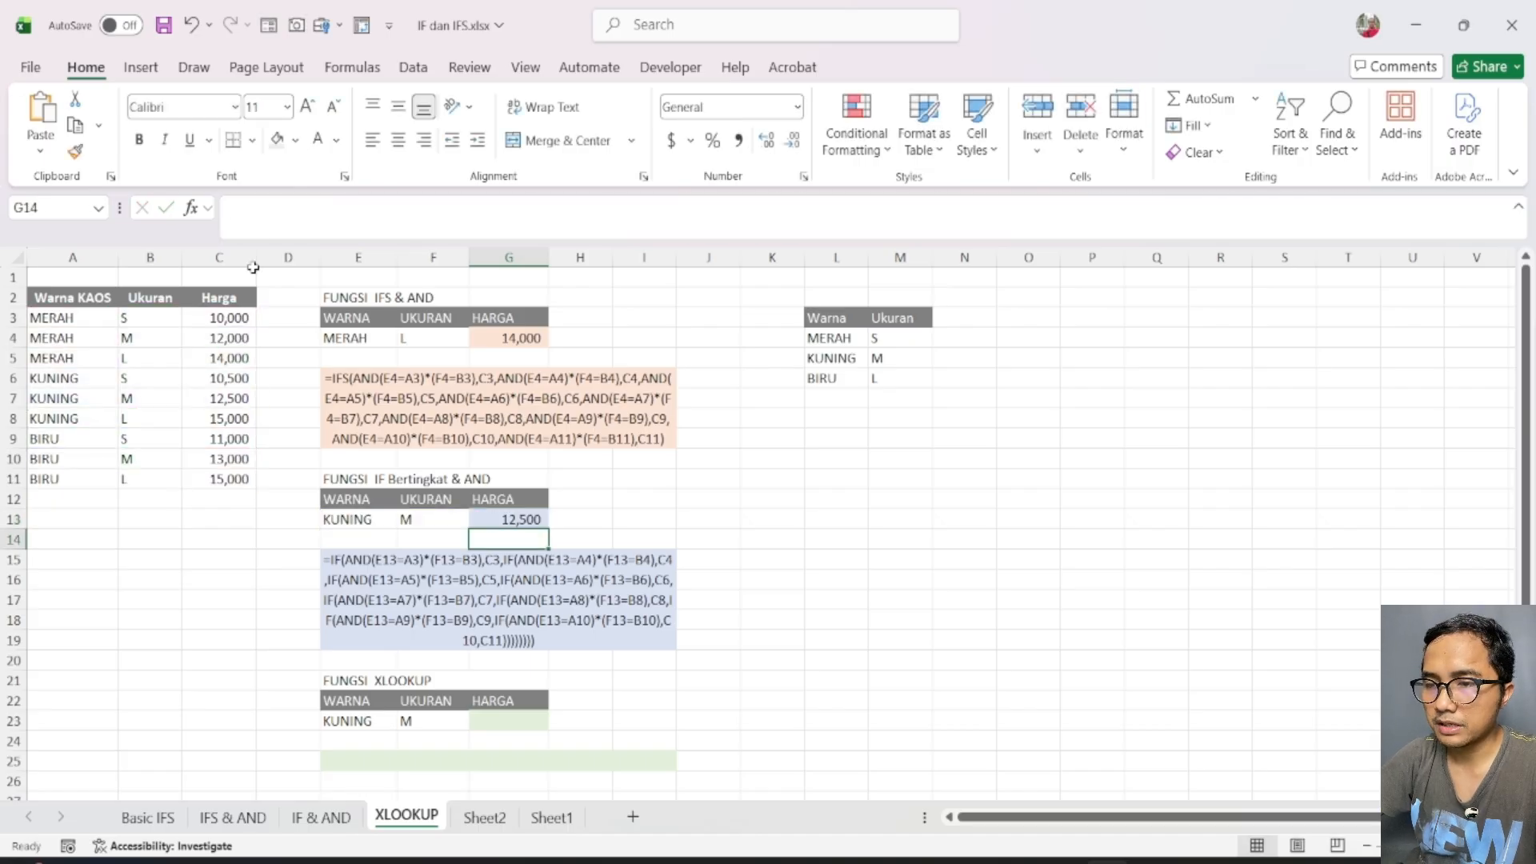
Step: Set the colour in E13 to MERAH and the size in F13 to L, and select the price cell G13
{"action": "left_click", "coordinate": [382, 518]}
{"action": "left_click", "coordinate": [407, 519]}
{"action": "left_click", "coordinate": [371, 540]}
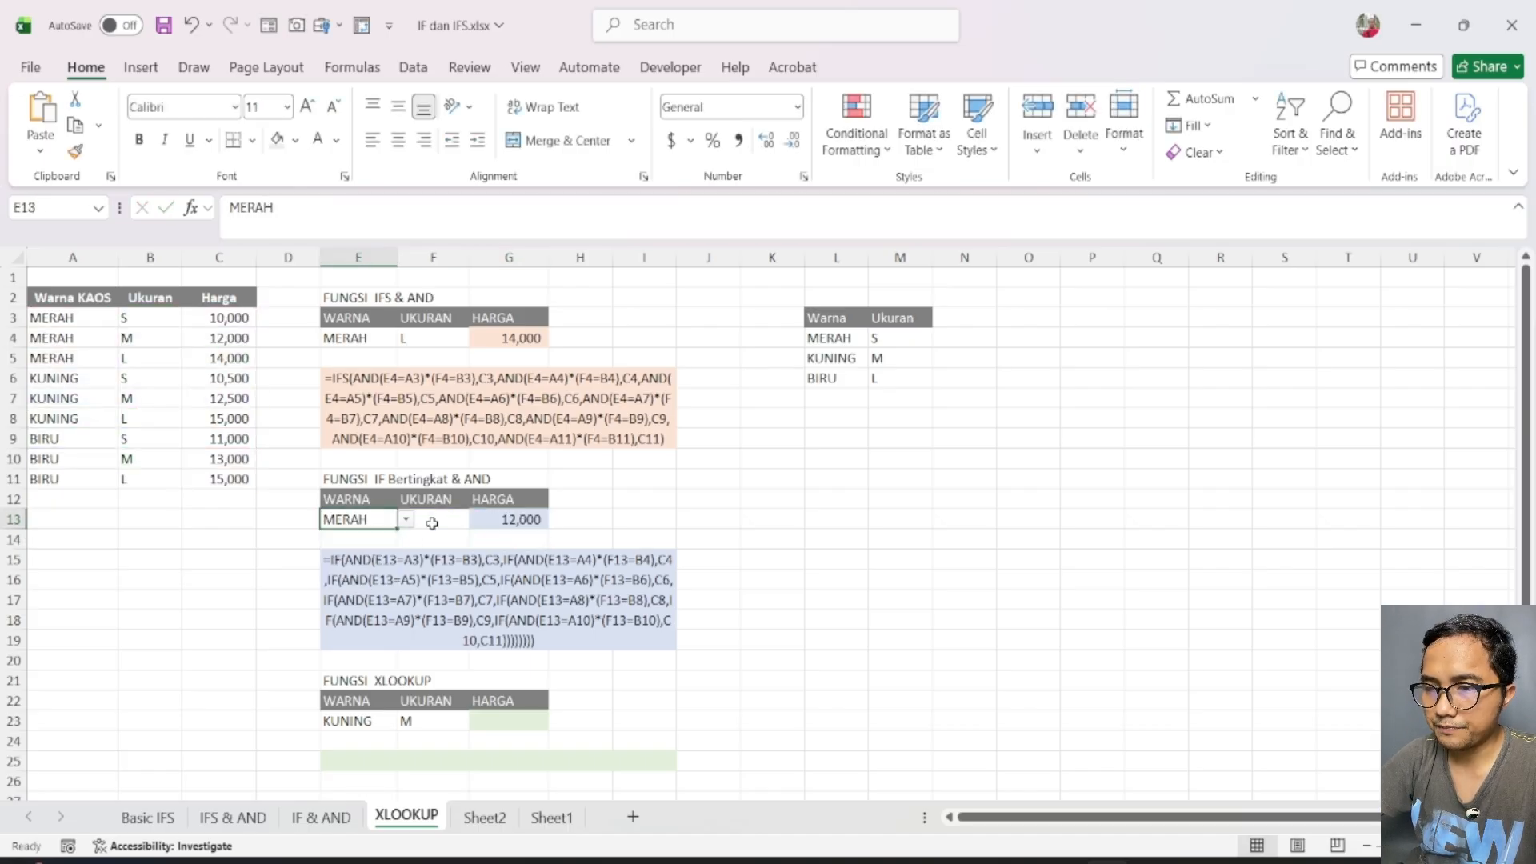
{"action": "left_click", "coordinate": [432, 519]}
{"action": "left_click", "coordinate": [478, 520]}
{"action": "left_click", "coordinate": [435, 576]}
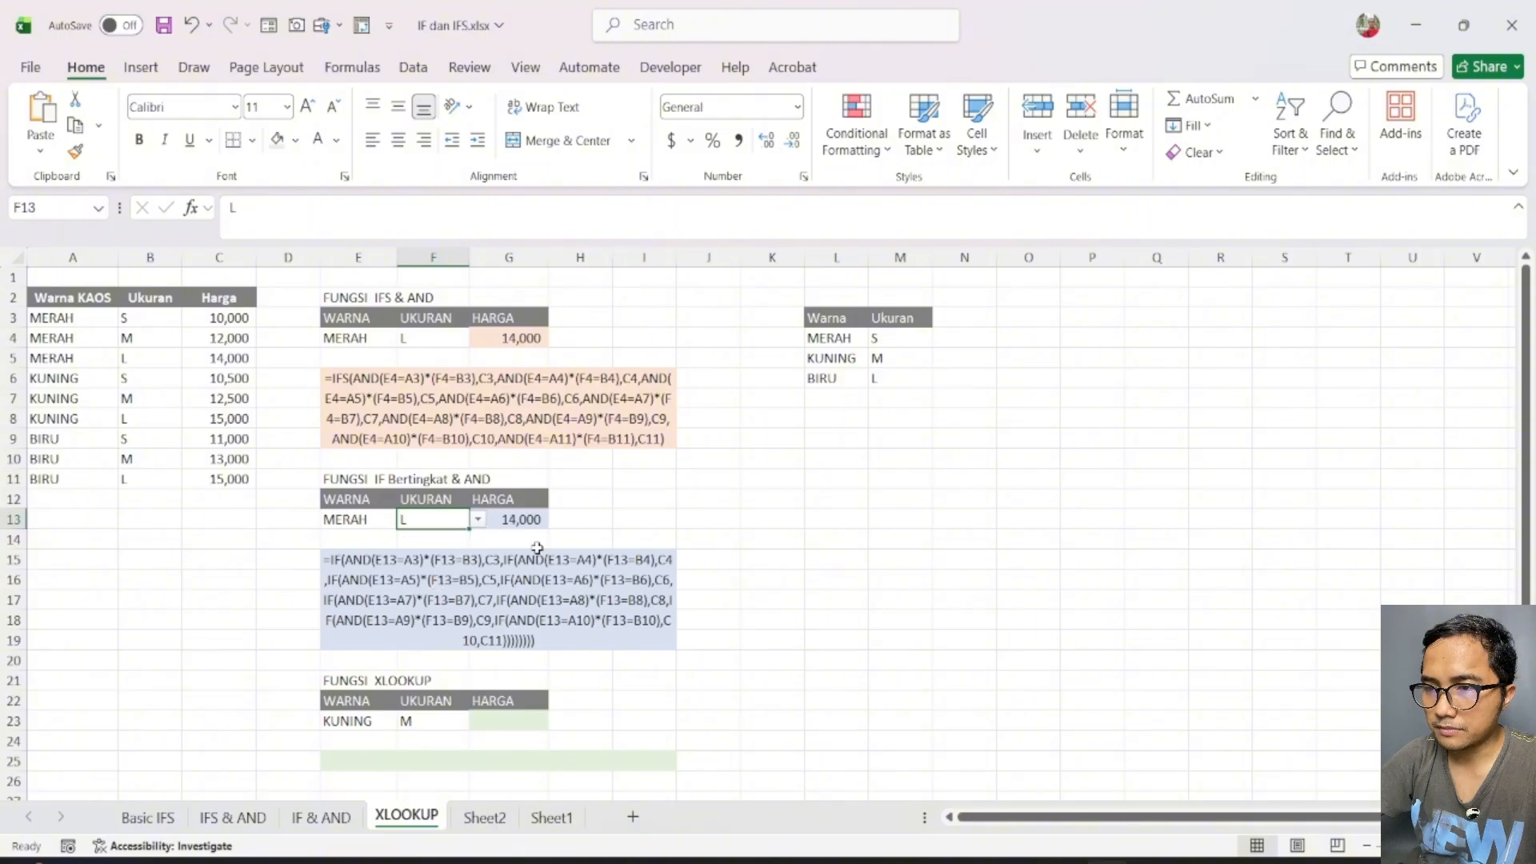
{"action": "key", "text": "Right"}
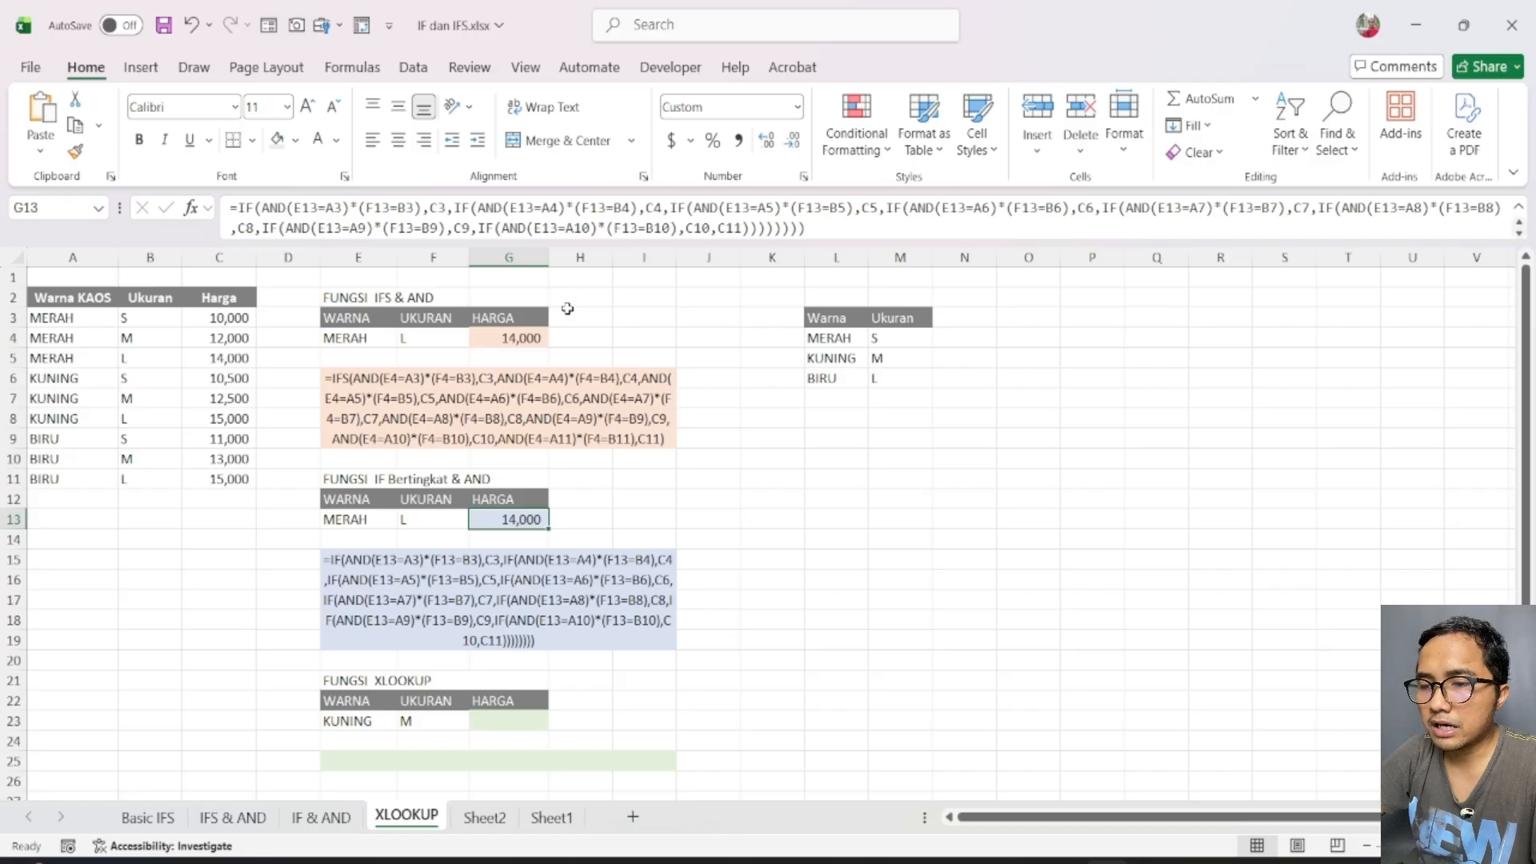
Step: Start an XLOOKUP formula in G23 with 1 as the lookup value, and open a bracketed condition for the lookup array
{"action": "scroll", "coordinate": [432, 440], "scroll_direction": "down", "scroll_amount": 2}
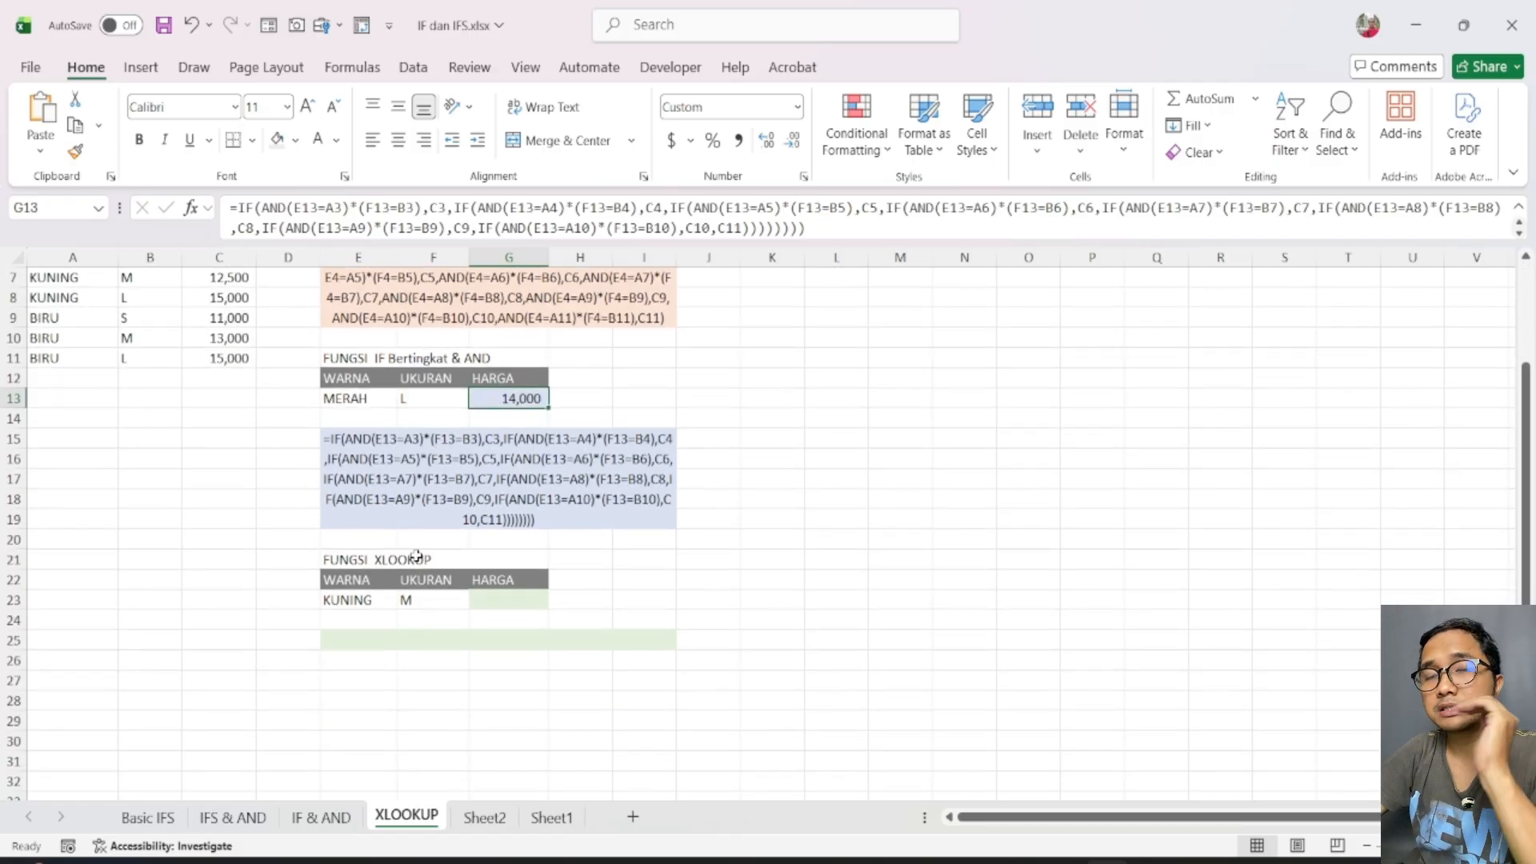
{"action": "scroll", "coordinate": [375, 616], "scroll_direction": "up", "scroll_amount": 2}
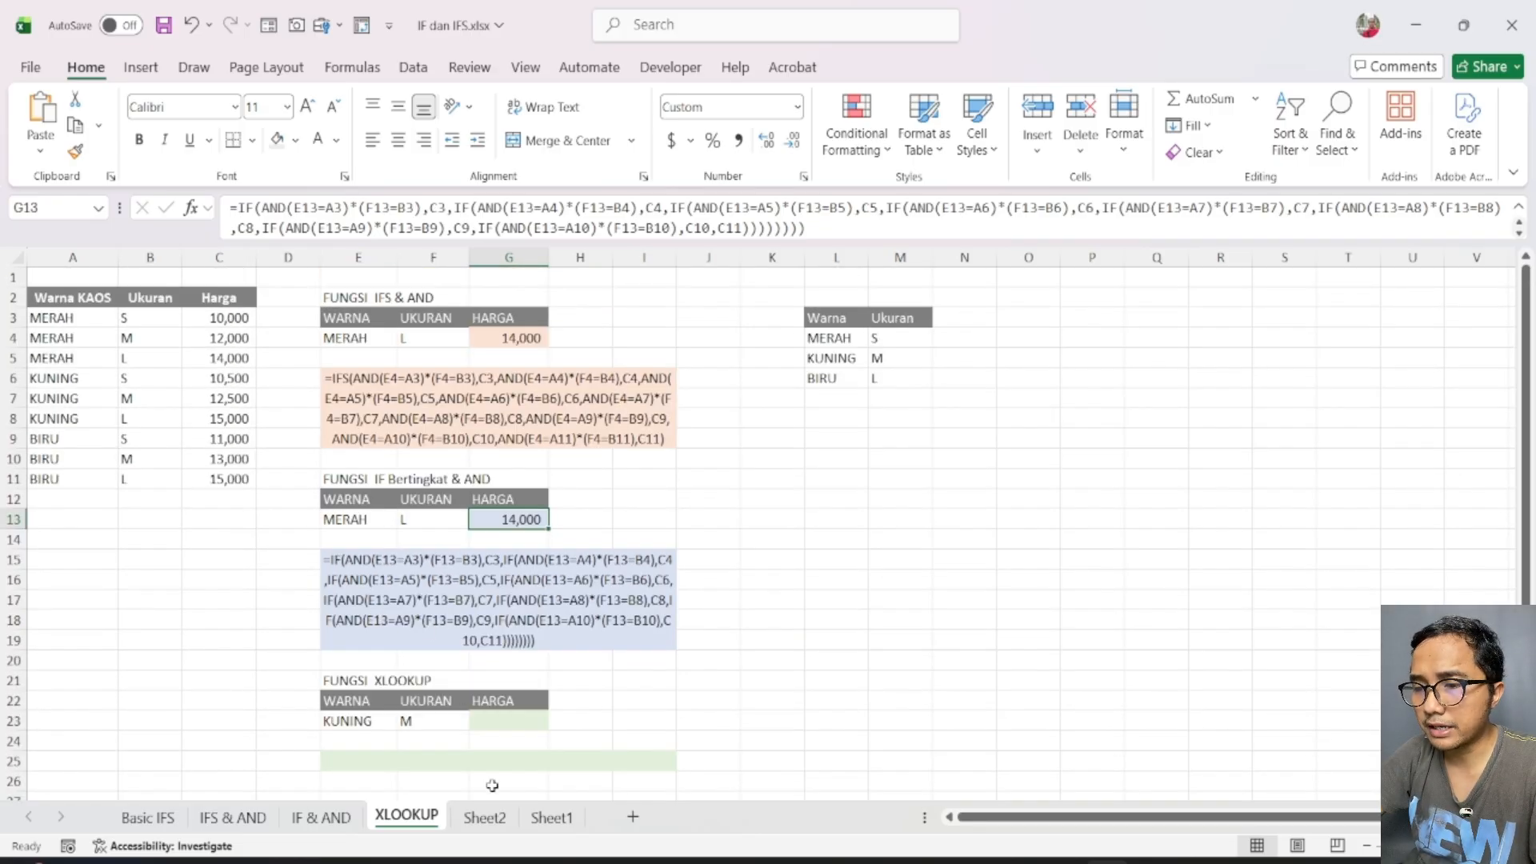
{"action": "left_click", "coordinate": [524, 723]}
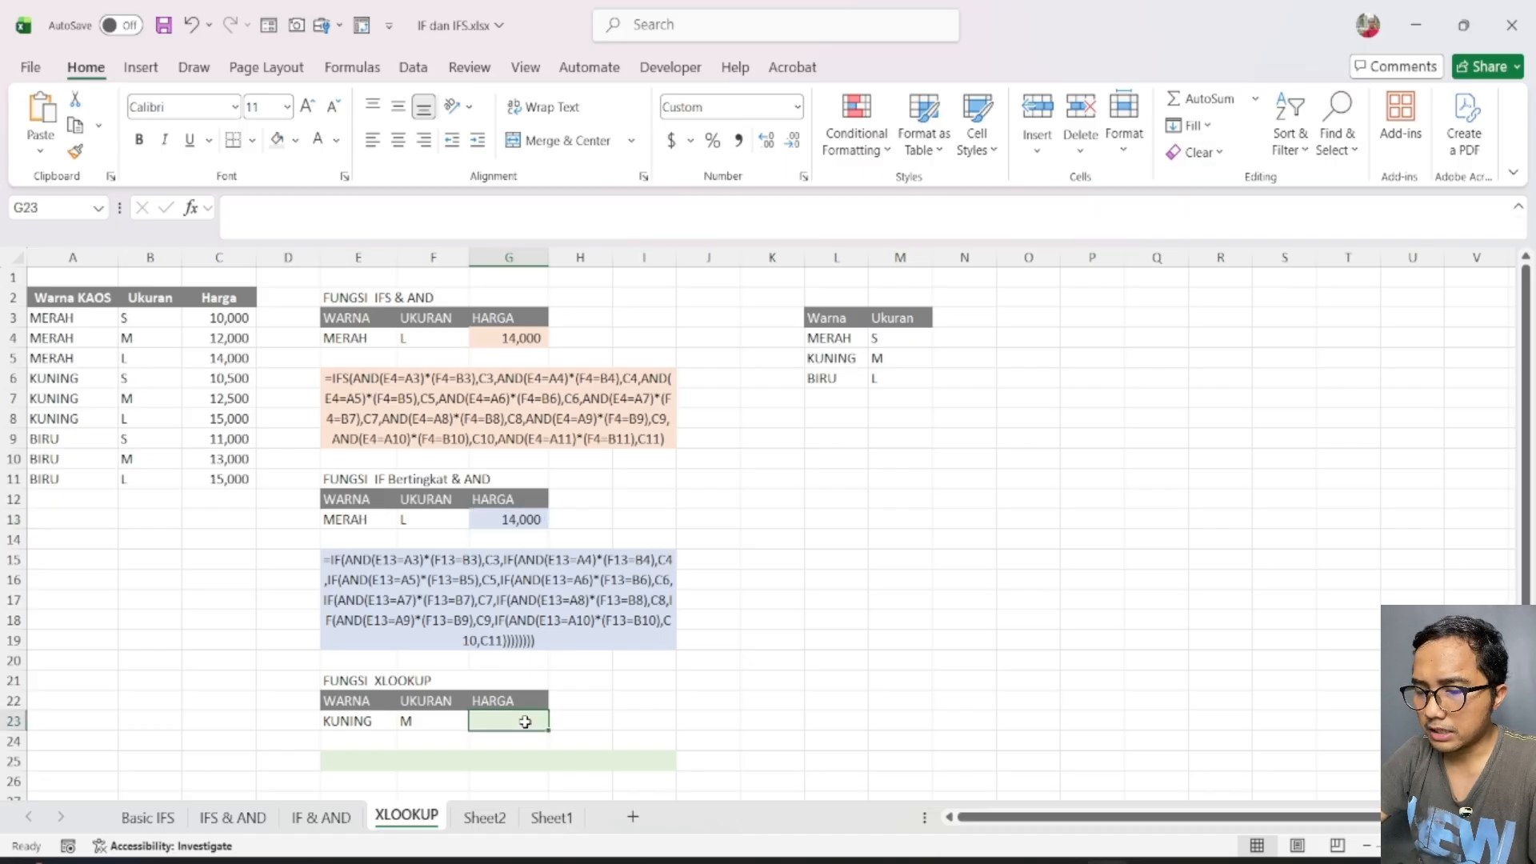
{"action": "type", "text": "=x"}
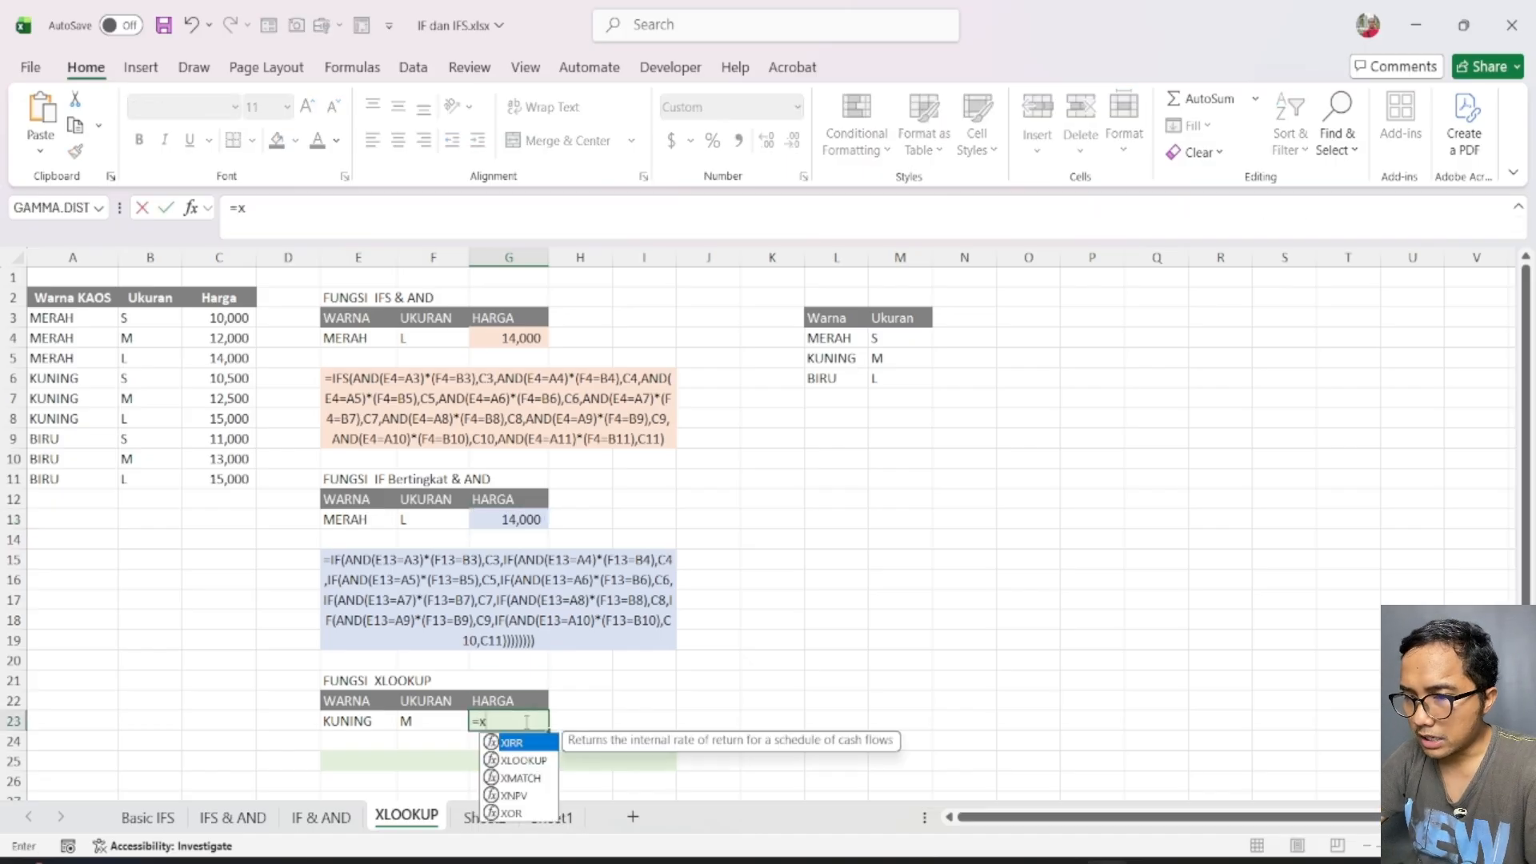
{"action": "type", "text": "lo"}
{"action": "key", "text": "Tab"}
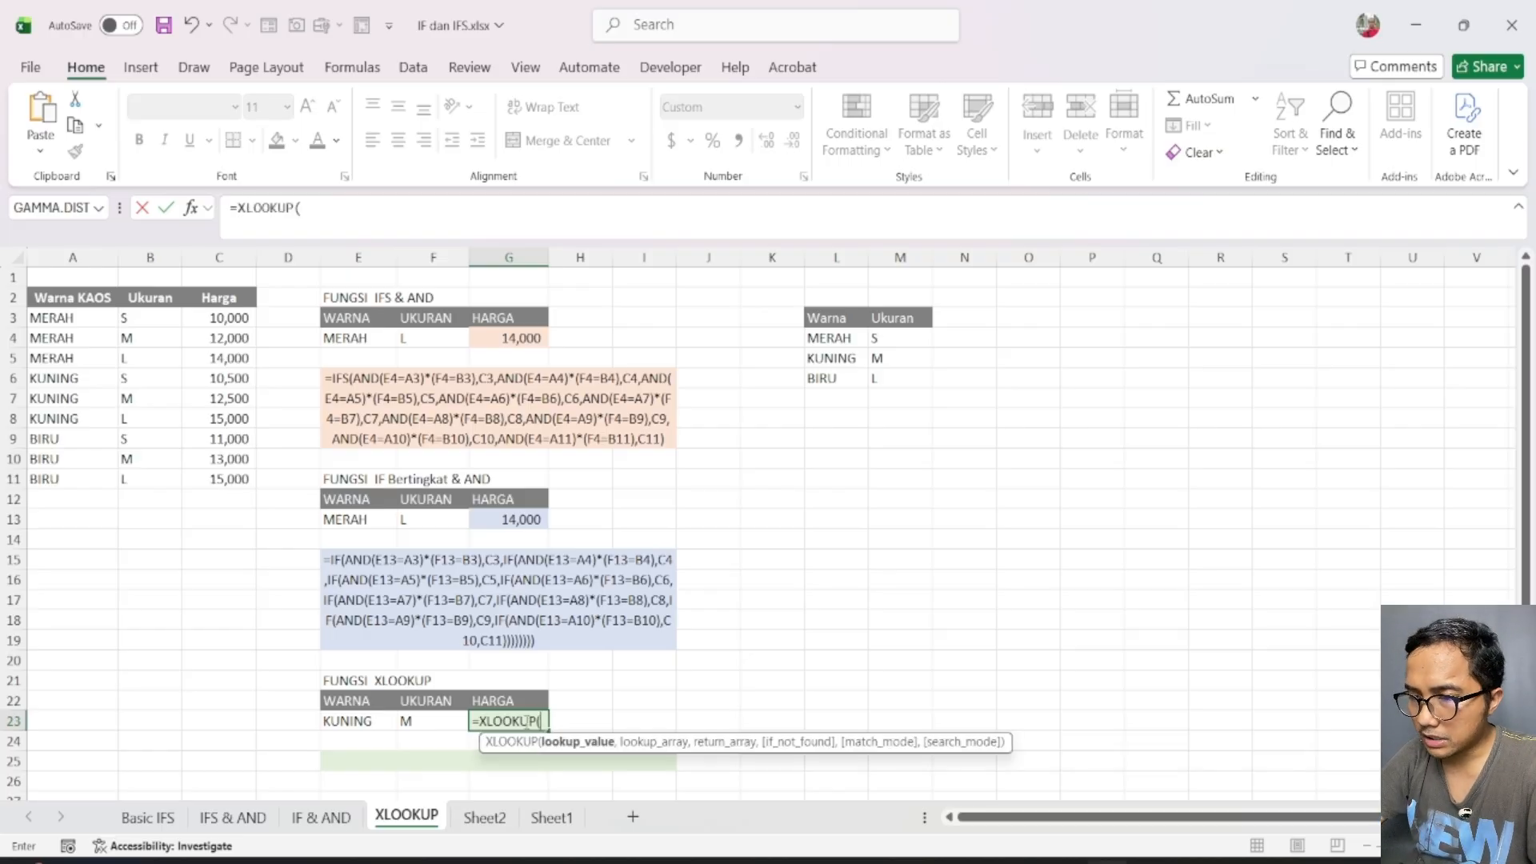
{"action": "type", "text": "1,("}
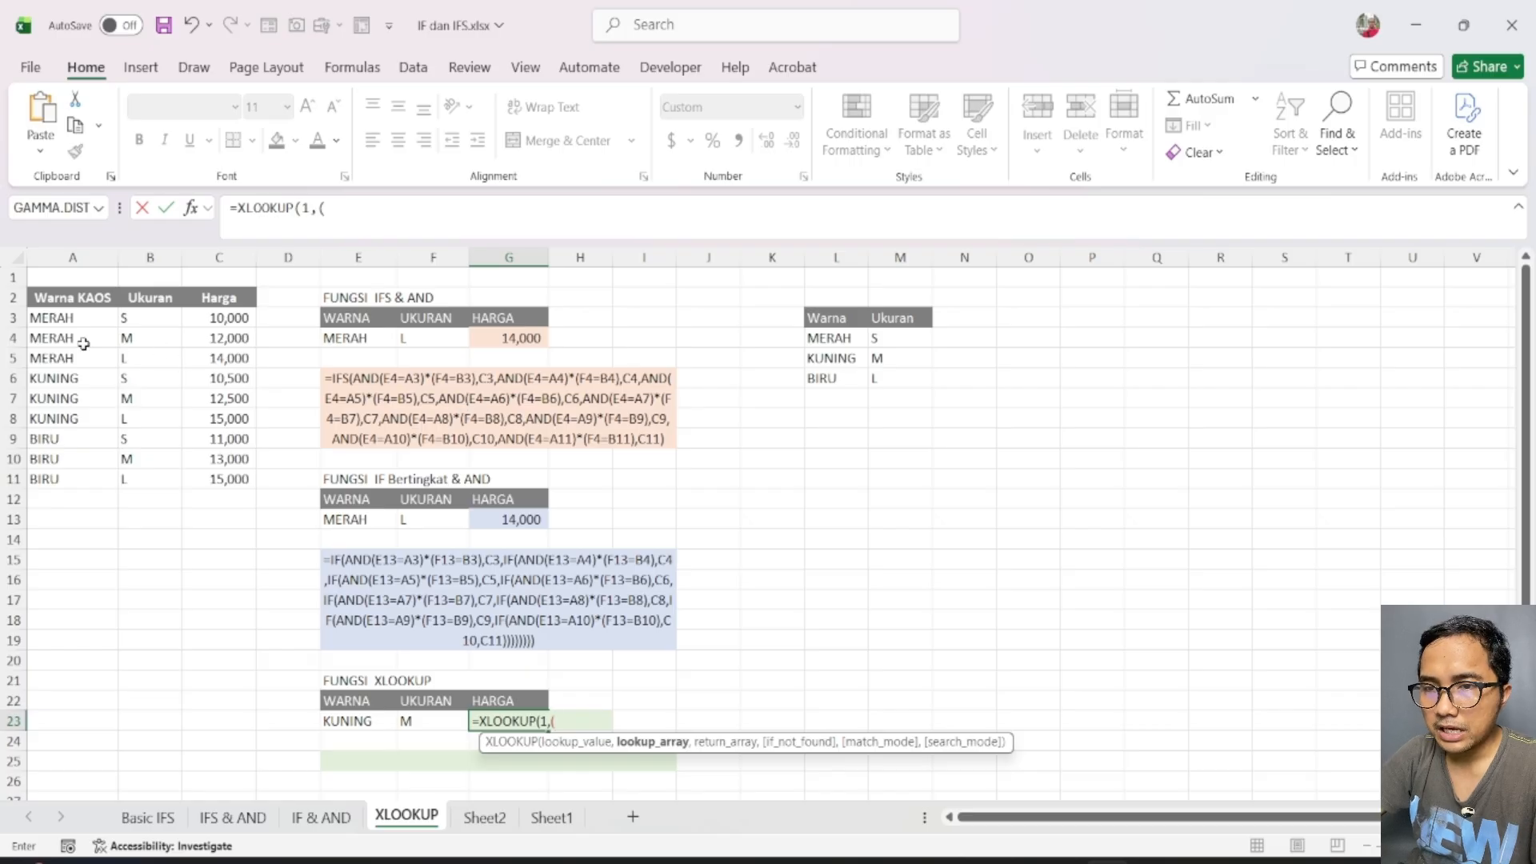
Step: Add the colour condition A3:A11=E23 to the XLOOKUP lookup array and open a second bracketed condition multiplied with it
{"action": "left_click", "coordinate": [81, 317]}
{"action": "left_click_drag", "start_coordinate": [81, 318], "coordinate": [80, 468]}
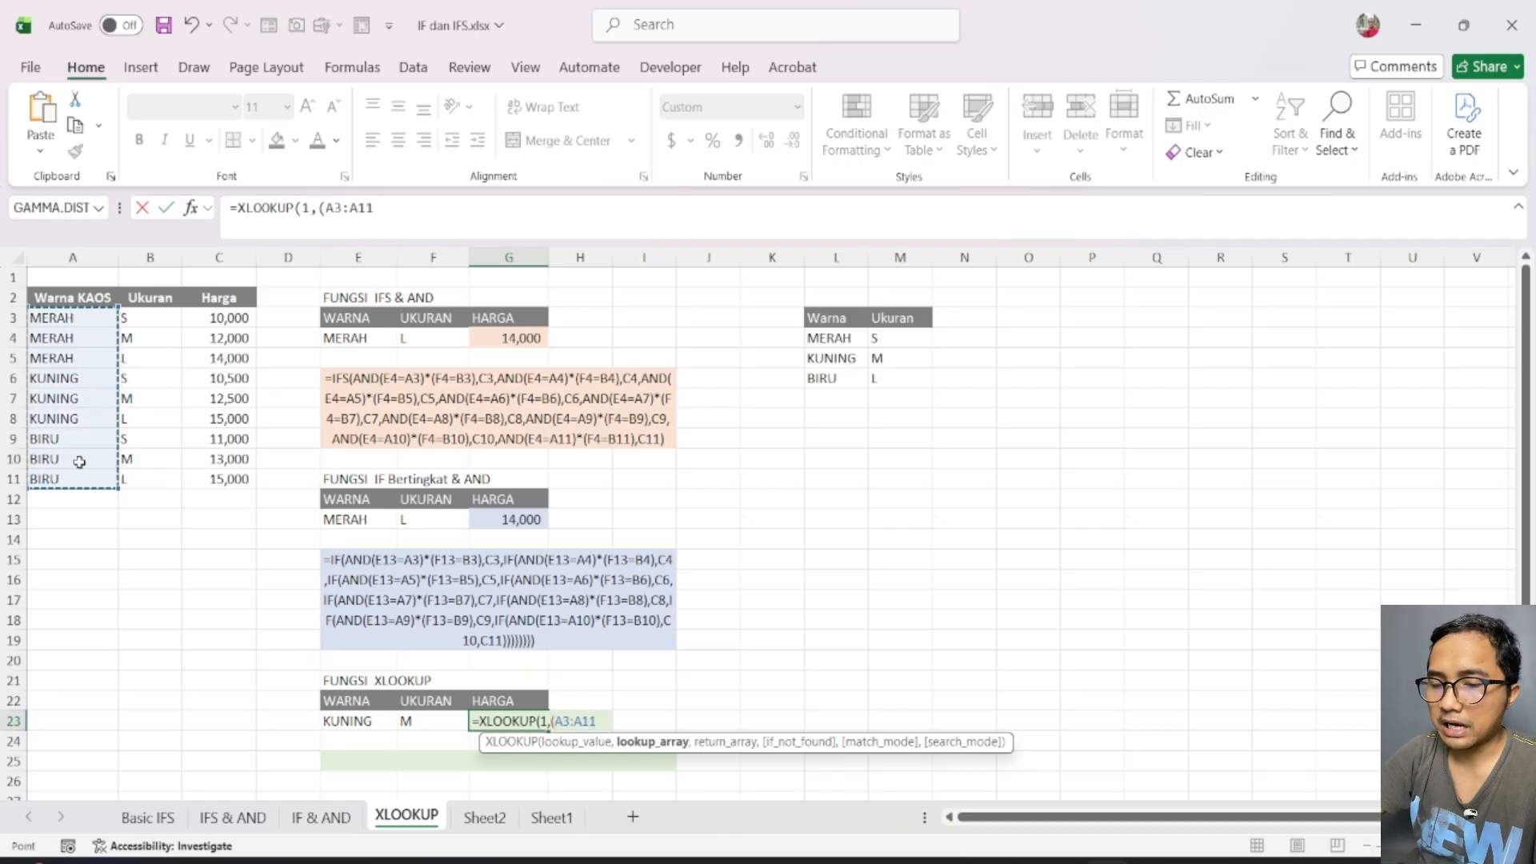
{"action": "type", "text": "="}
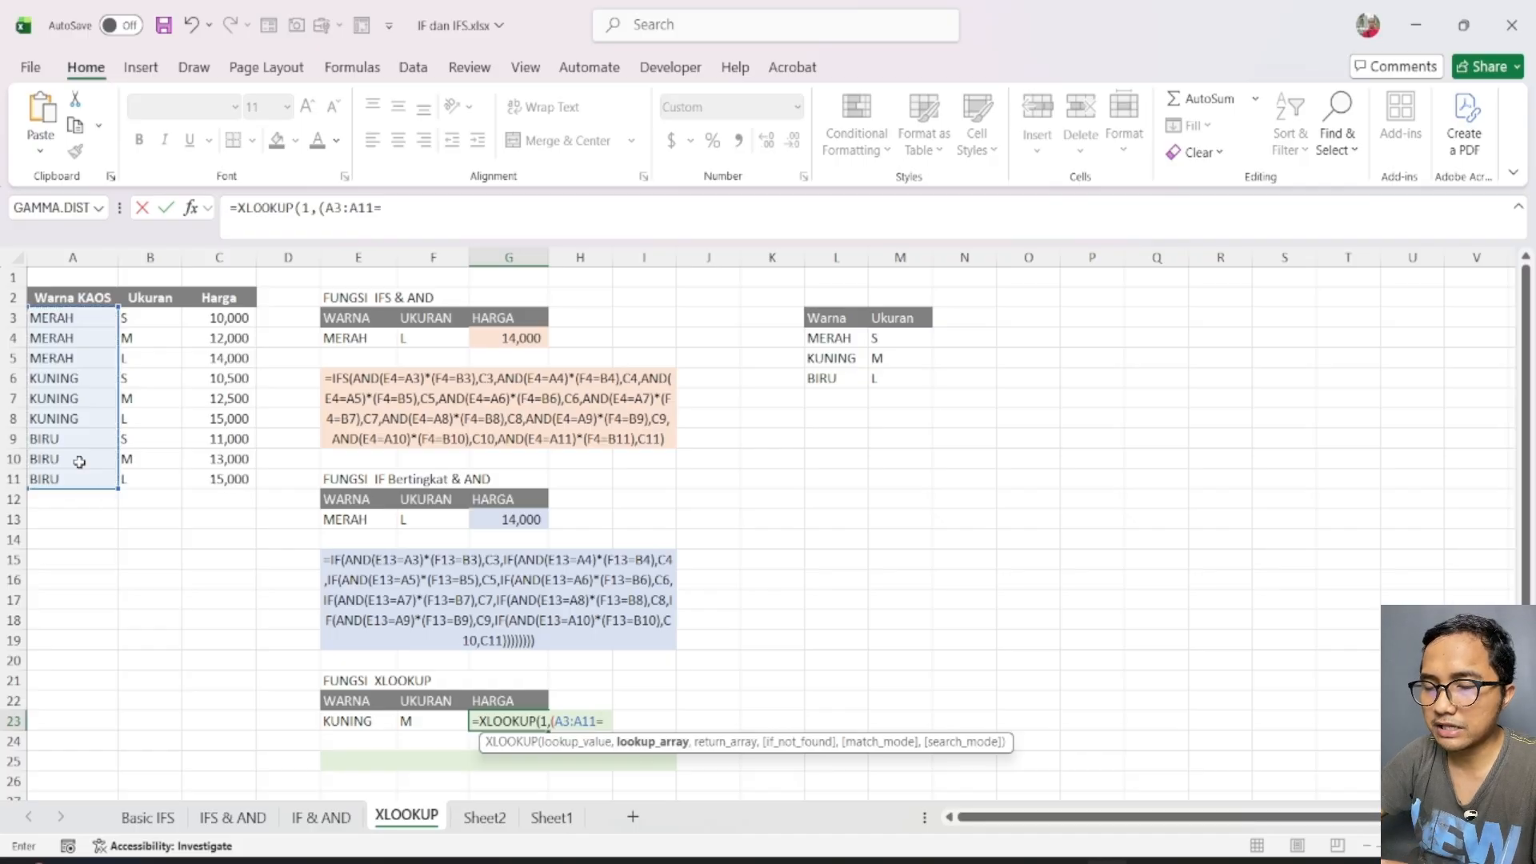
{"action": "left_click", "coordinate": [369, 721]}
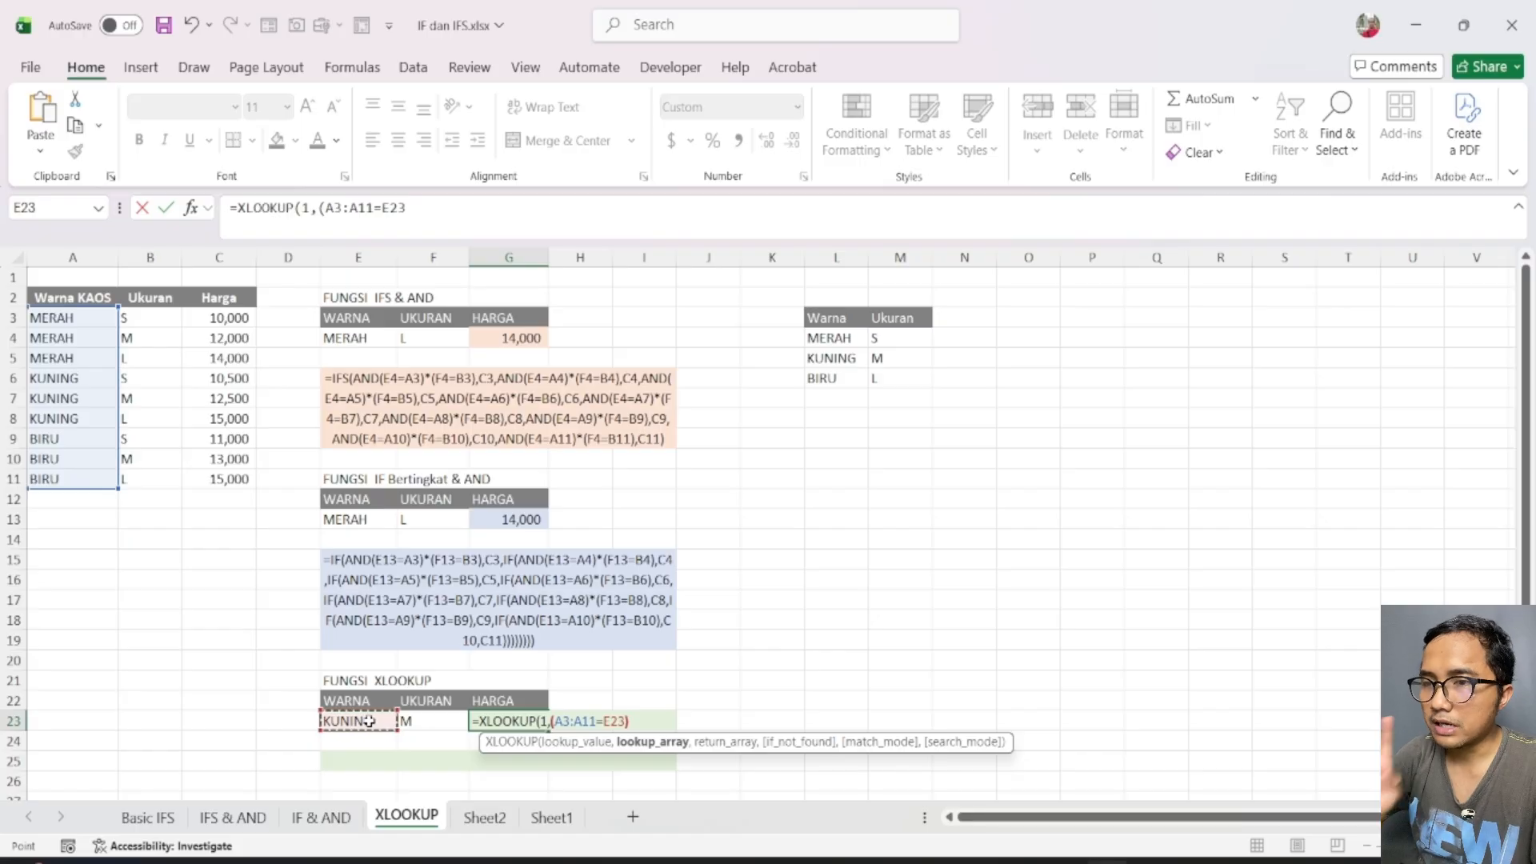
{"action": "type", "text": ")*("}
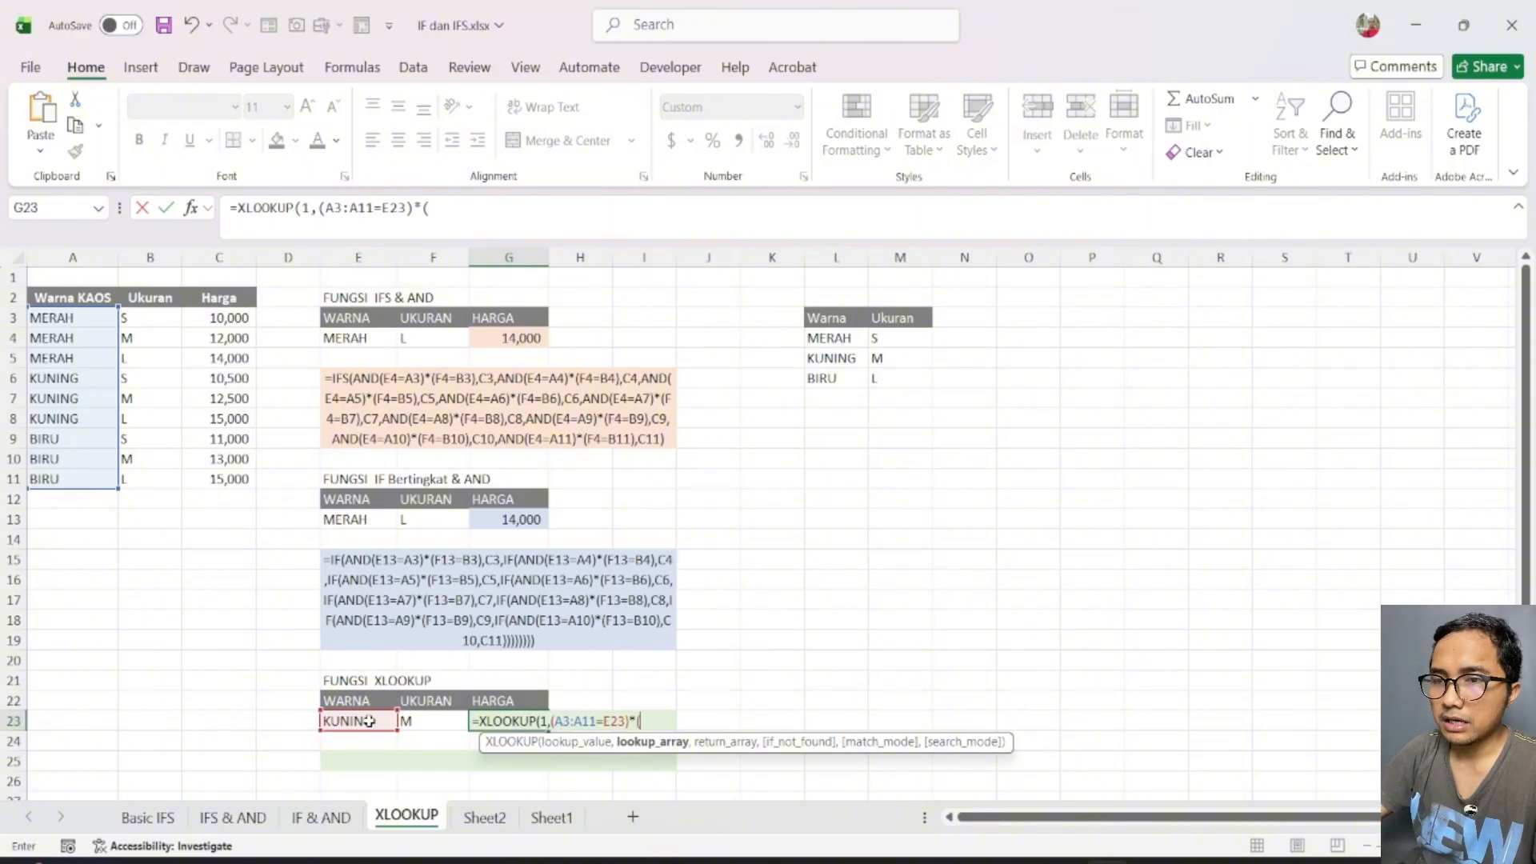
Step: Complete the second lookup-array condition in G23 by comparing the sizes B3:B11 with F23
{"action": "left_click_drag", "start_coordinate": [154, 316], "coordinate": [158, 479]}
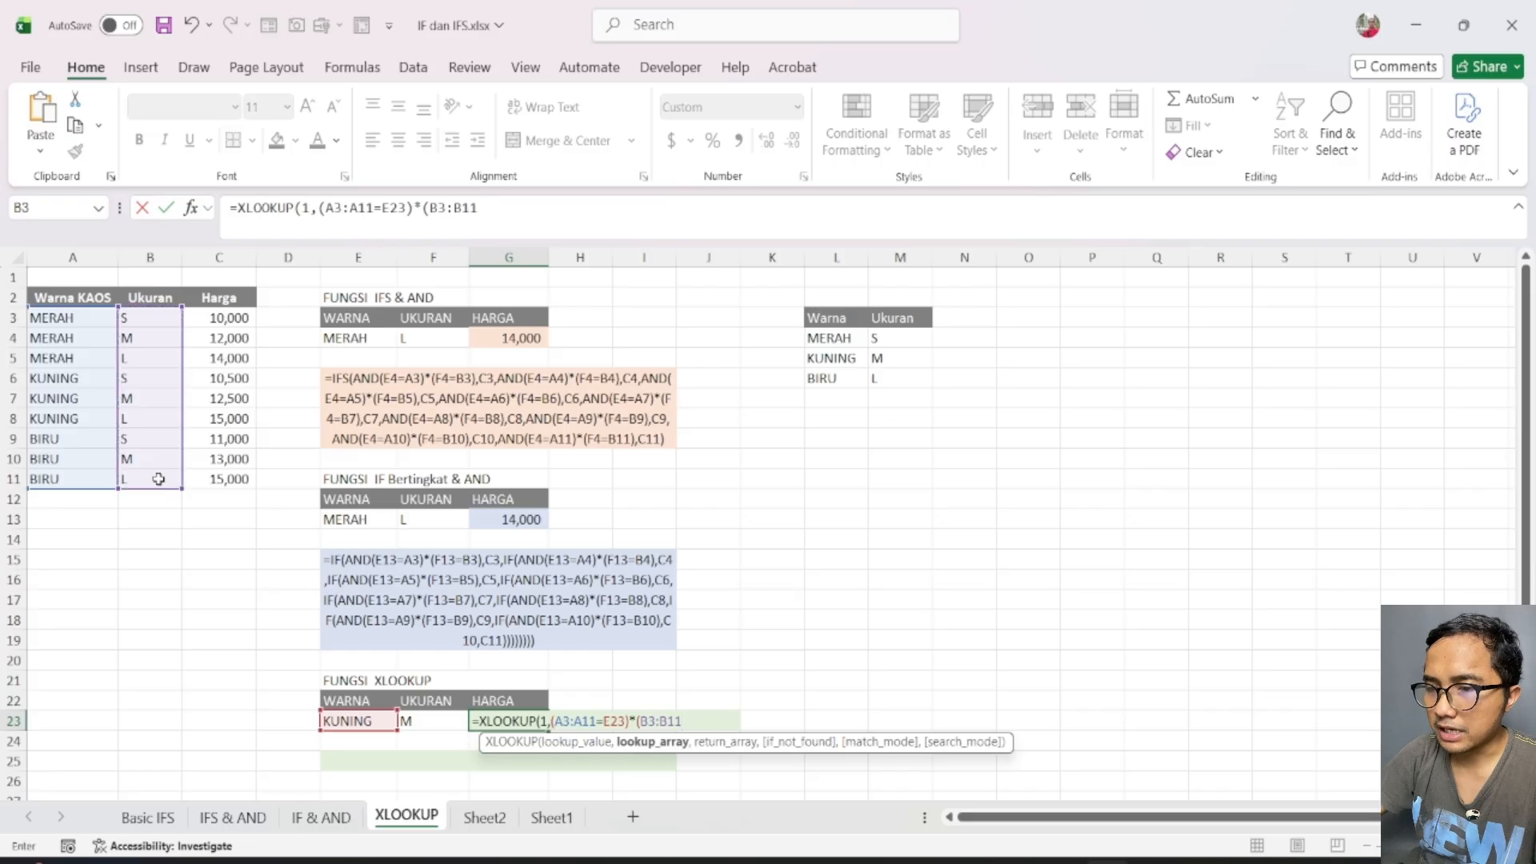
{"action": "type", "text": "="}
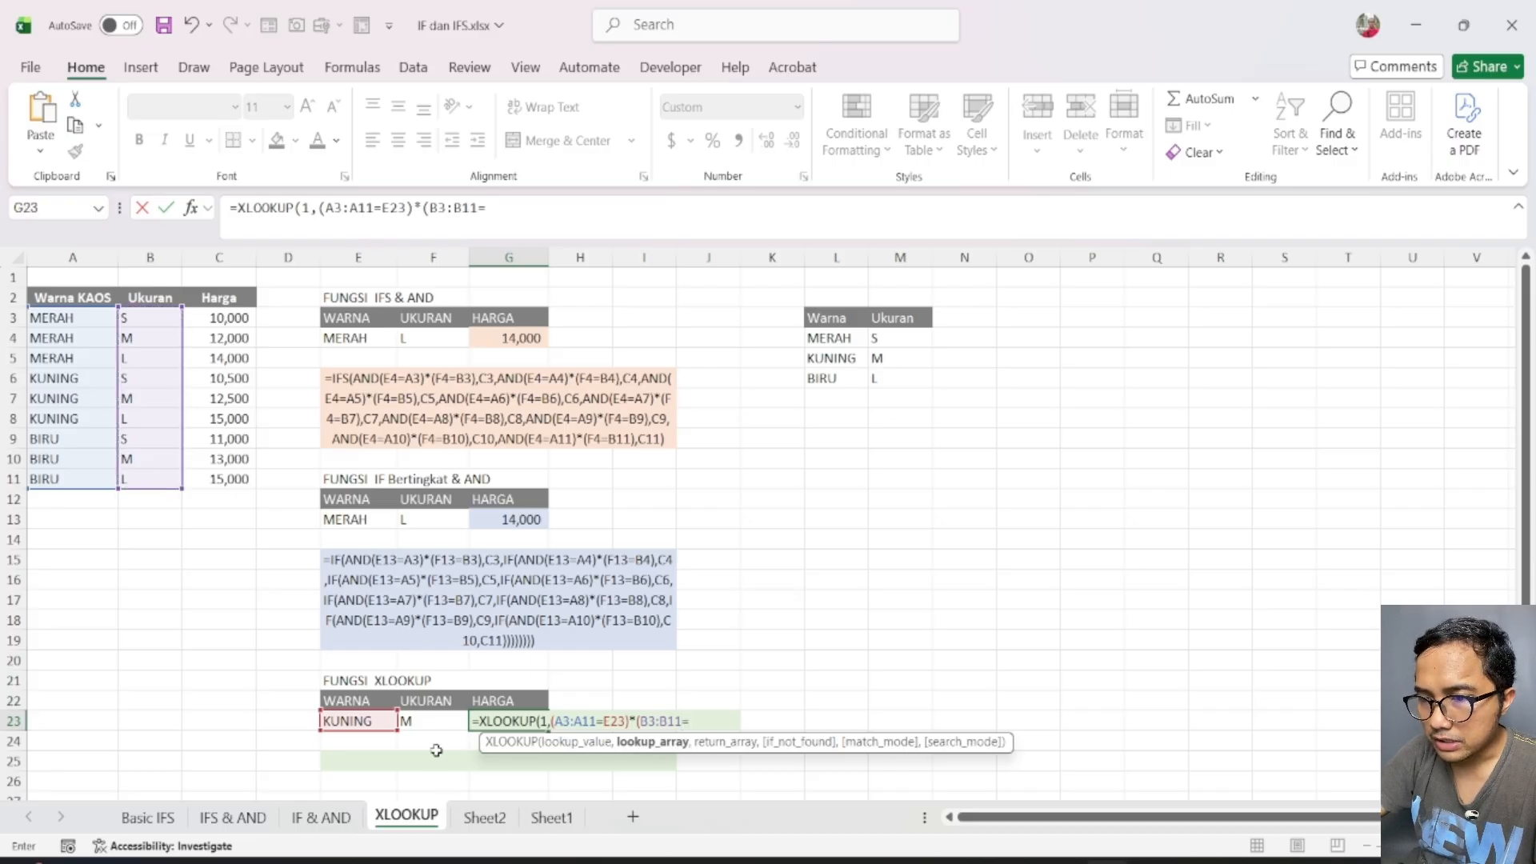
{"action": "left_click", "coordinate": [436, 724]}
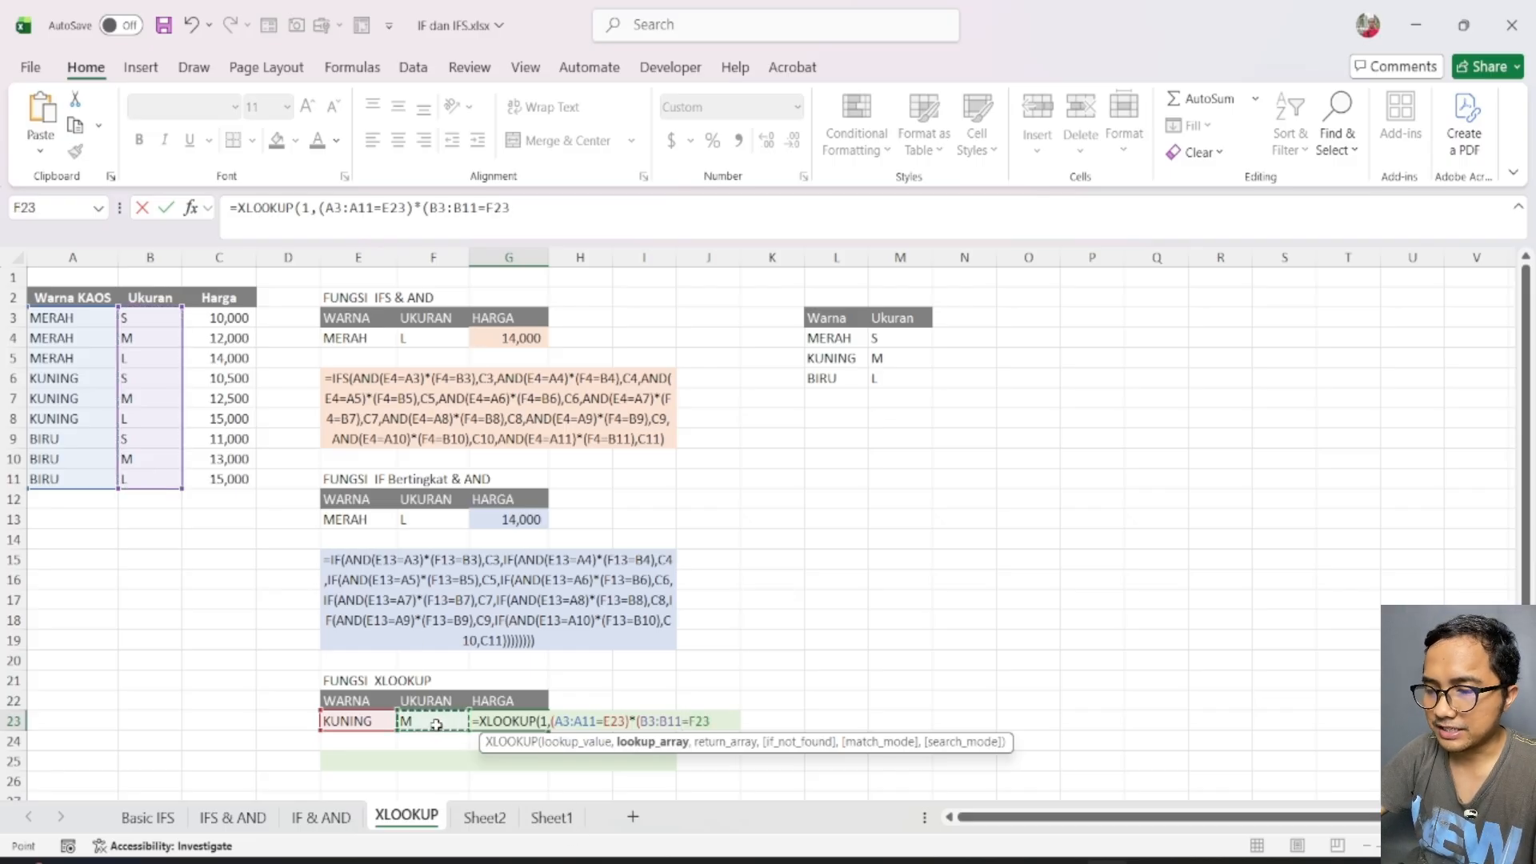
{"action": "type", "text": ")"}
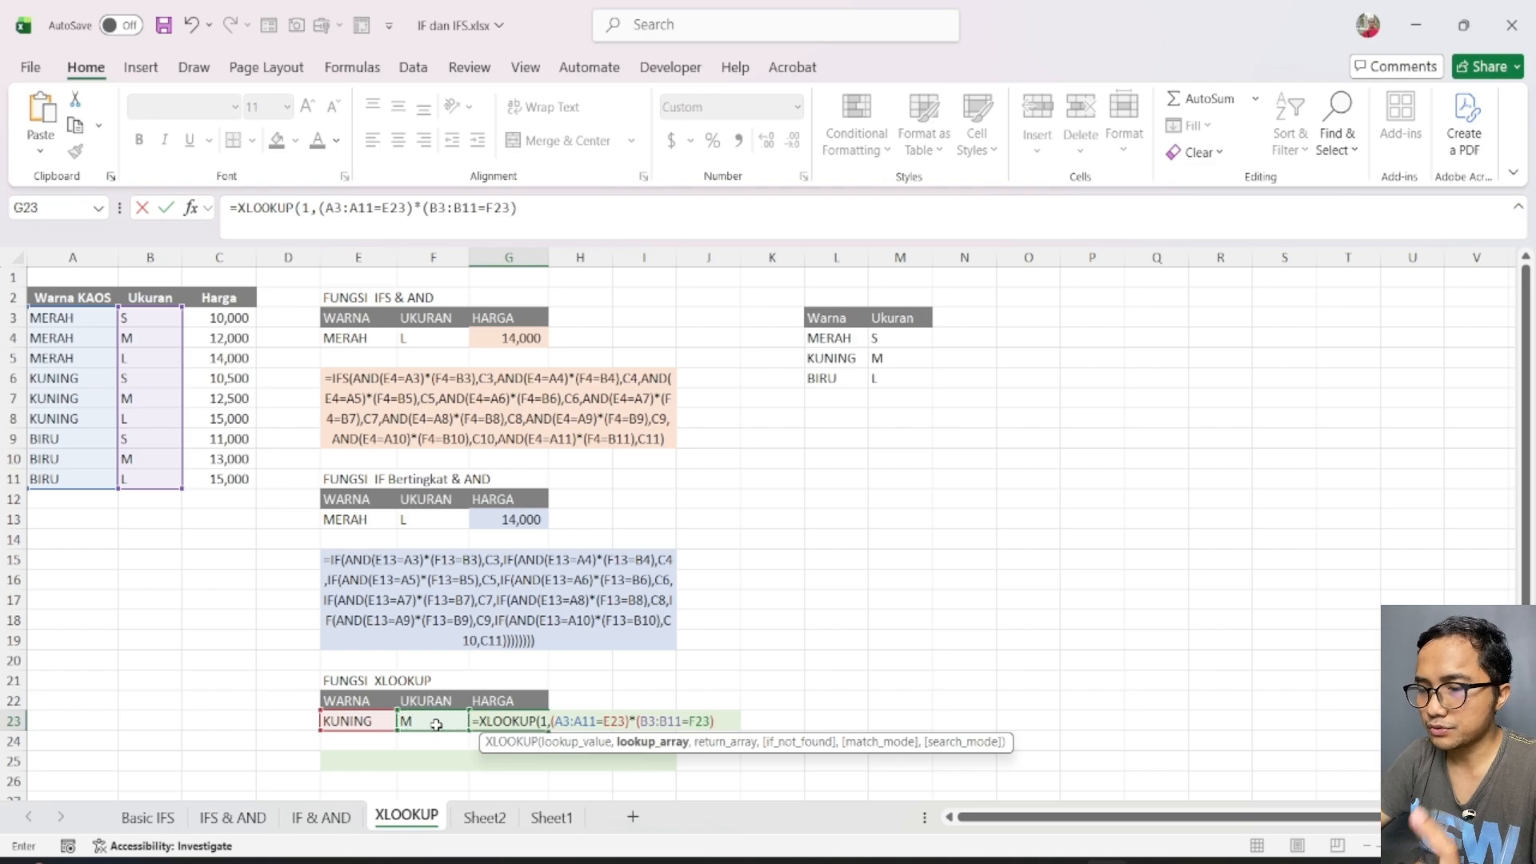
Step: Finish the XLOOKUP formula in G23 with return array C3:C11, an empty string if not found, and exact match mode 0
{"action": "type", "text": ","}
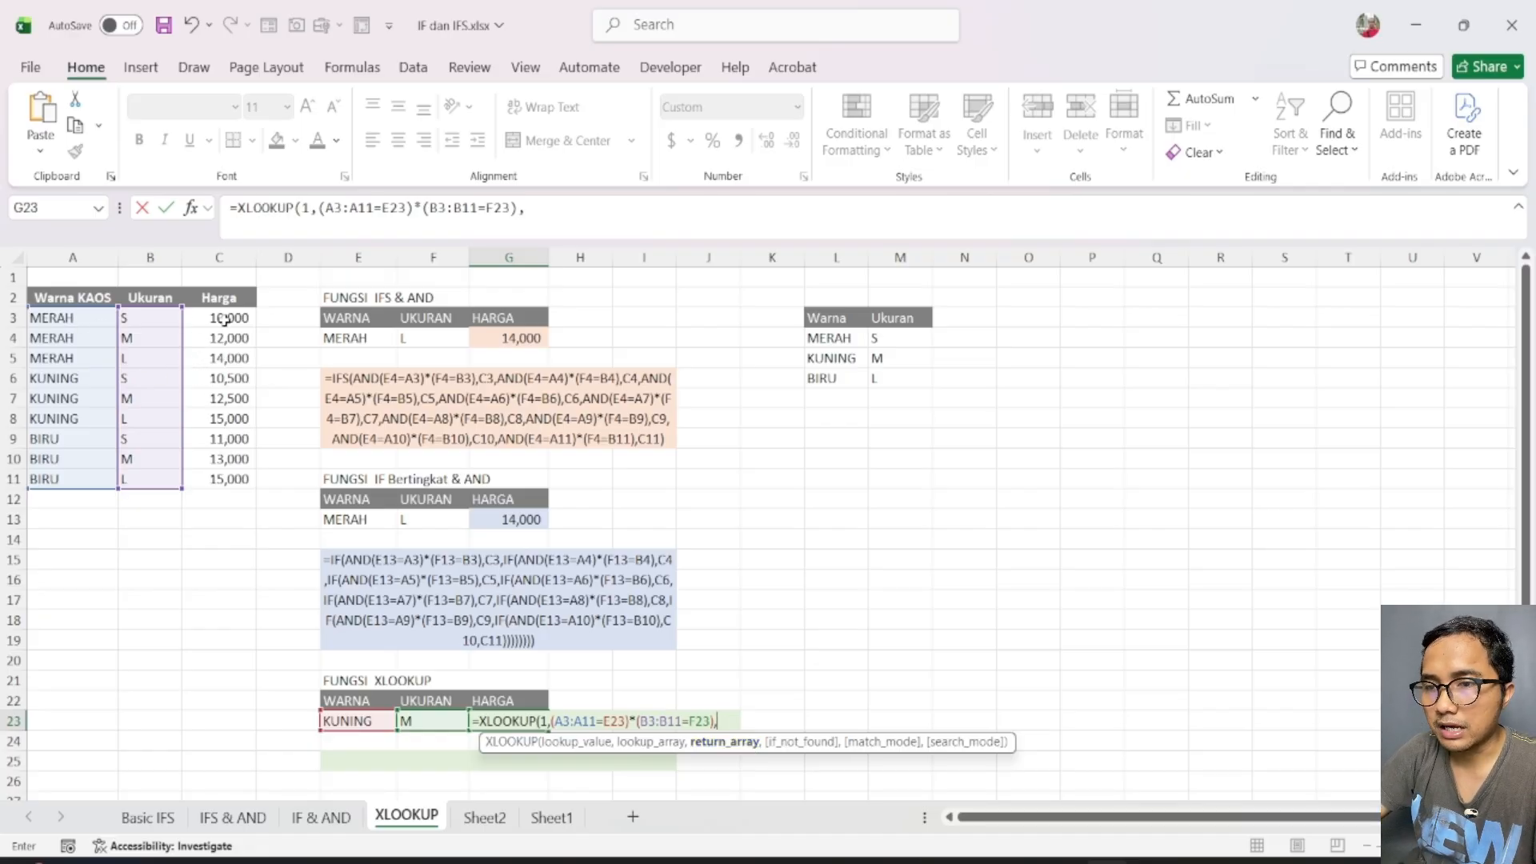
{"action": "left_click_drag", "start_coordinate": [224, 317], "coordinate": [228, 472]}
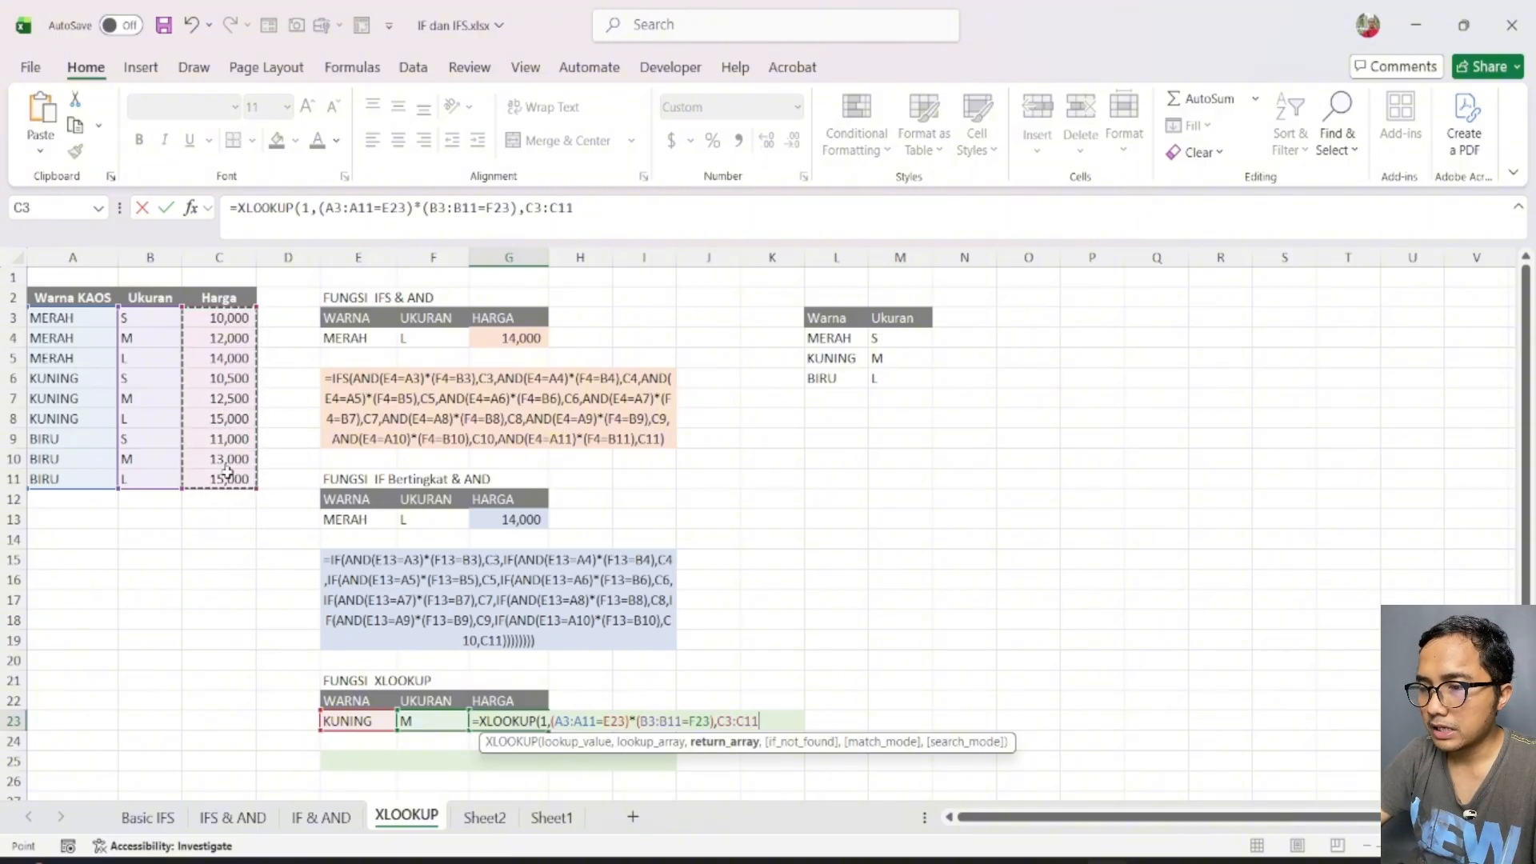
{"action": "type", "text": ","}
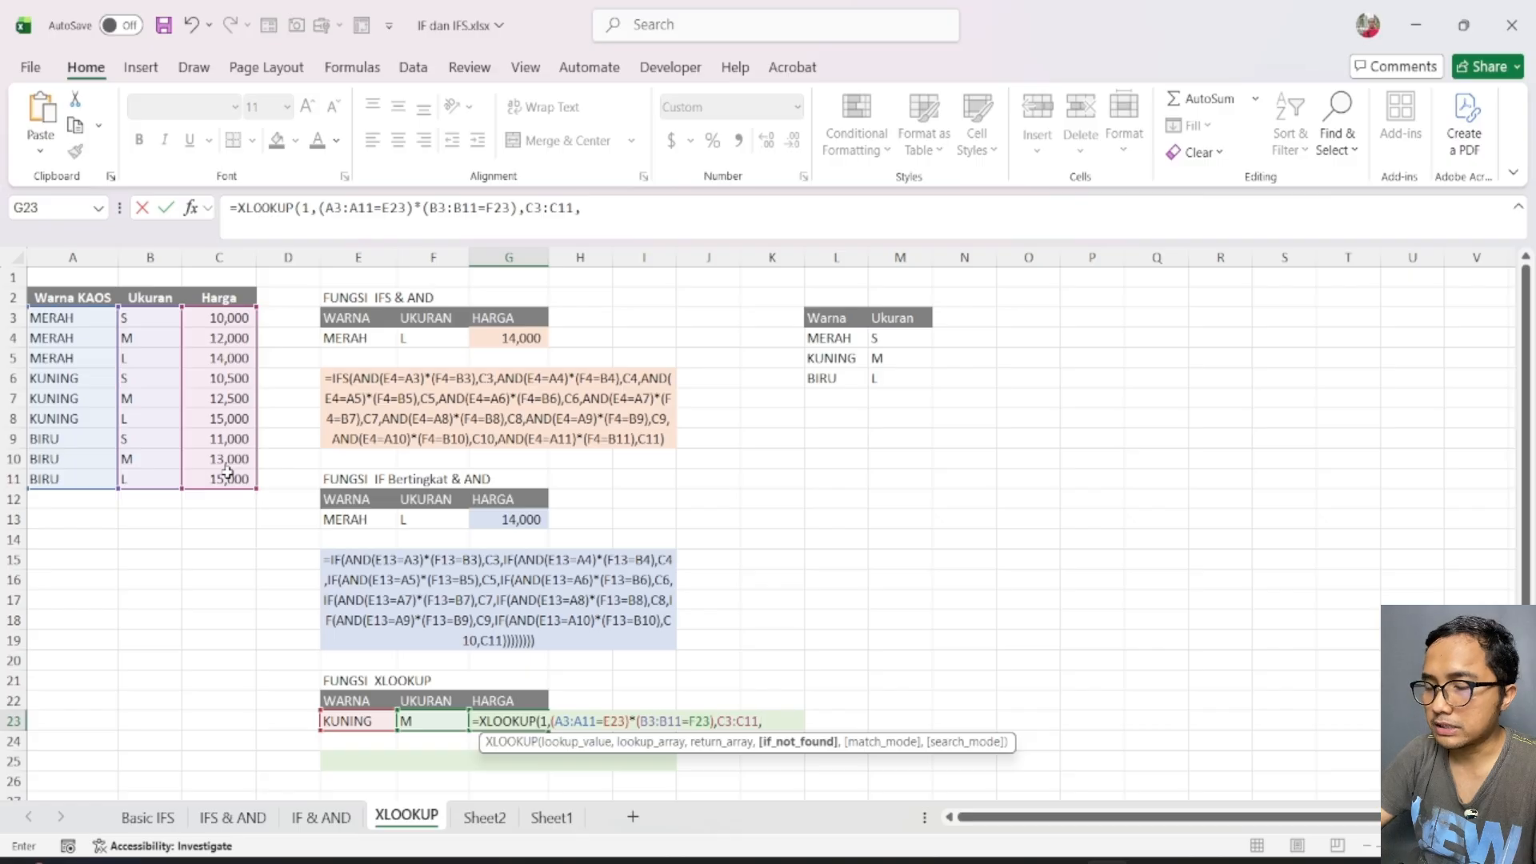
{"action": "type", "text": "\"\""}
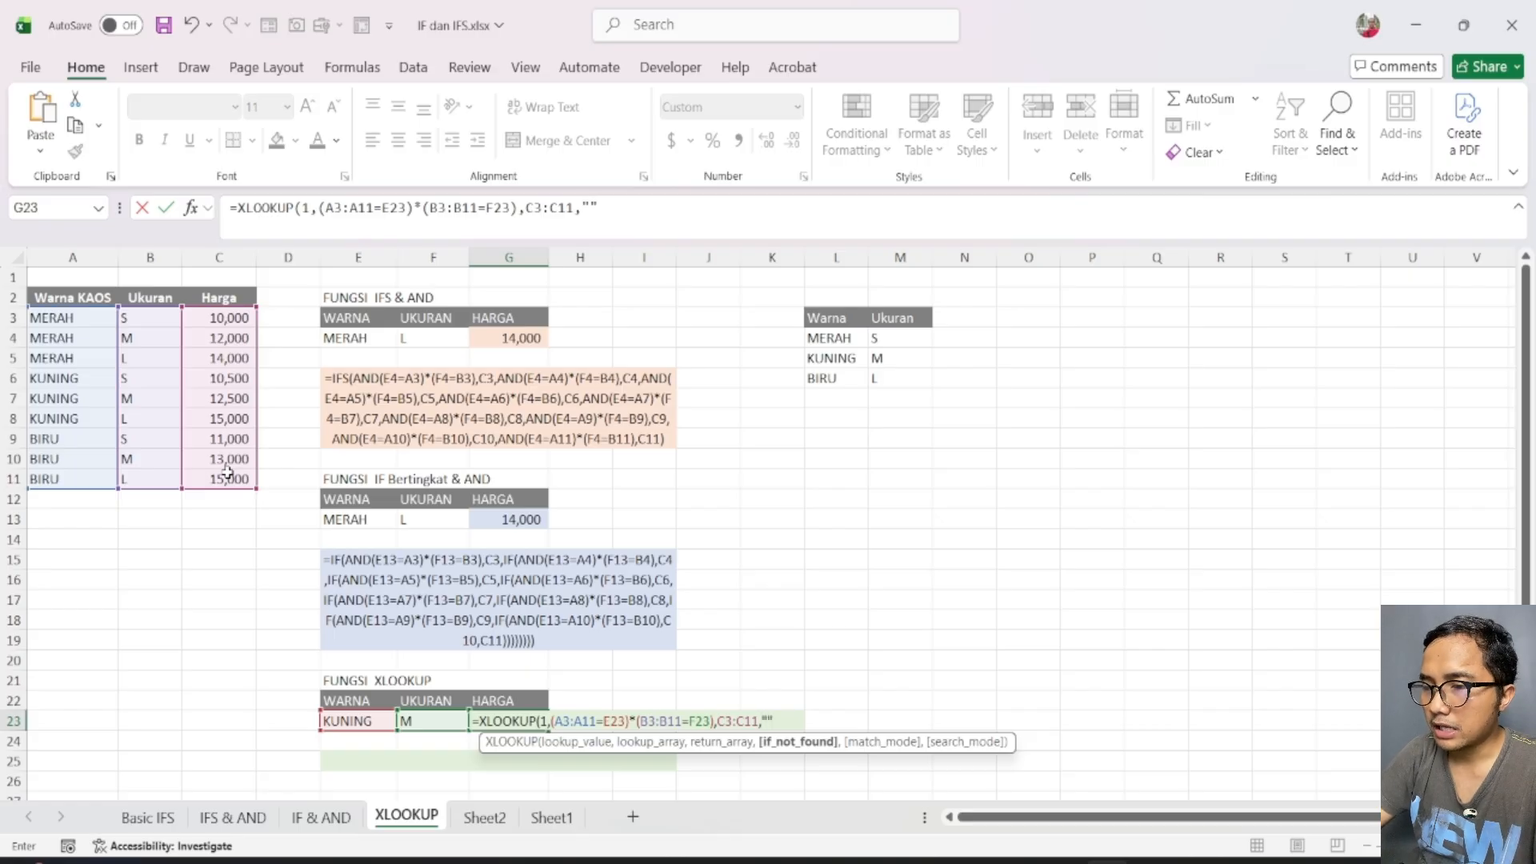
{"action": "type", "text": ","}
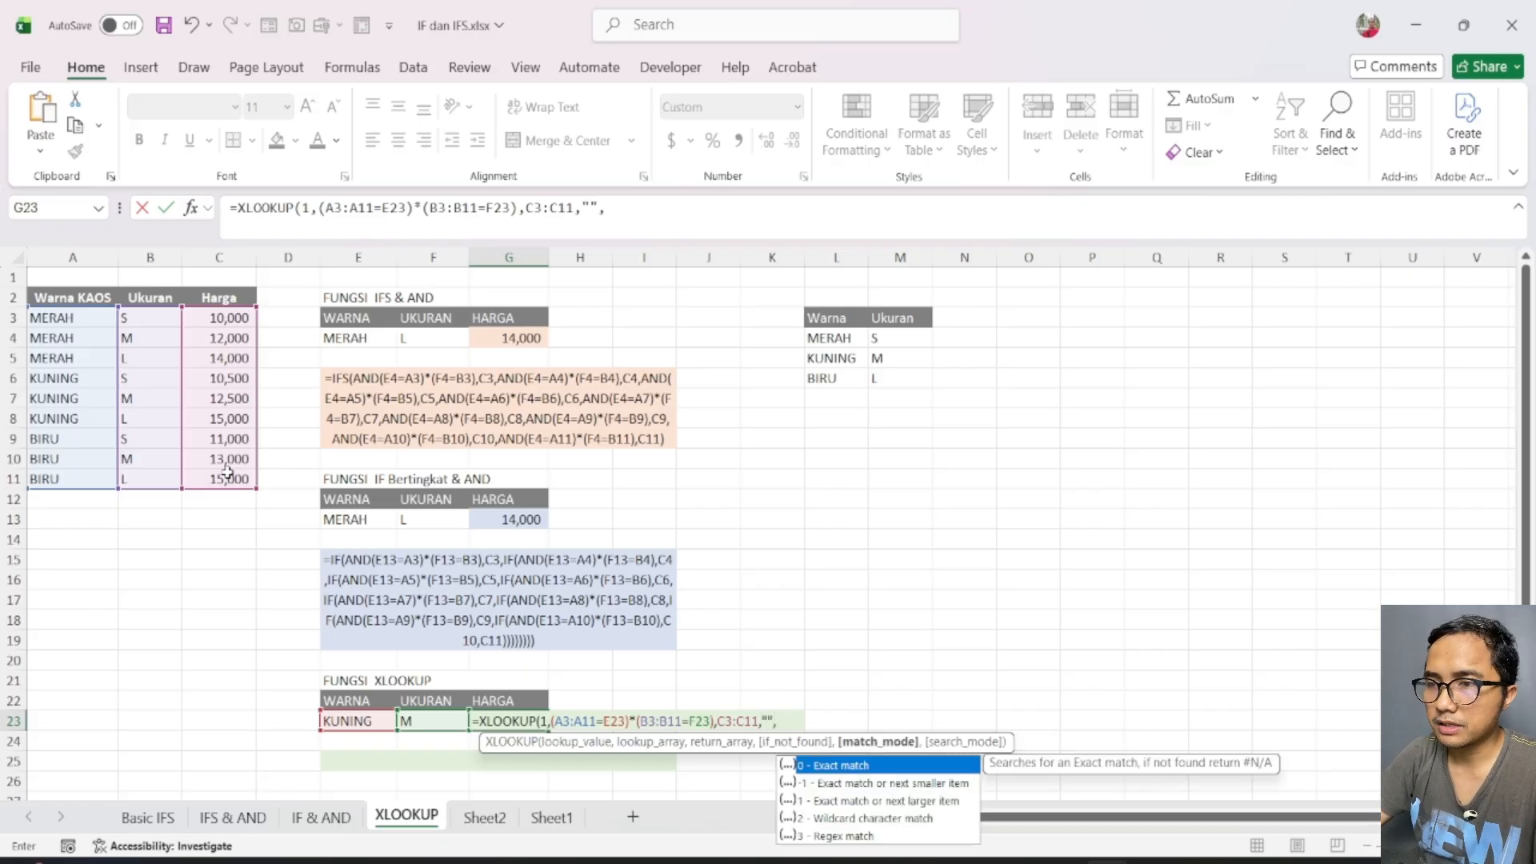
{"action": "type", "text": "0)"}
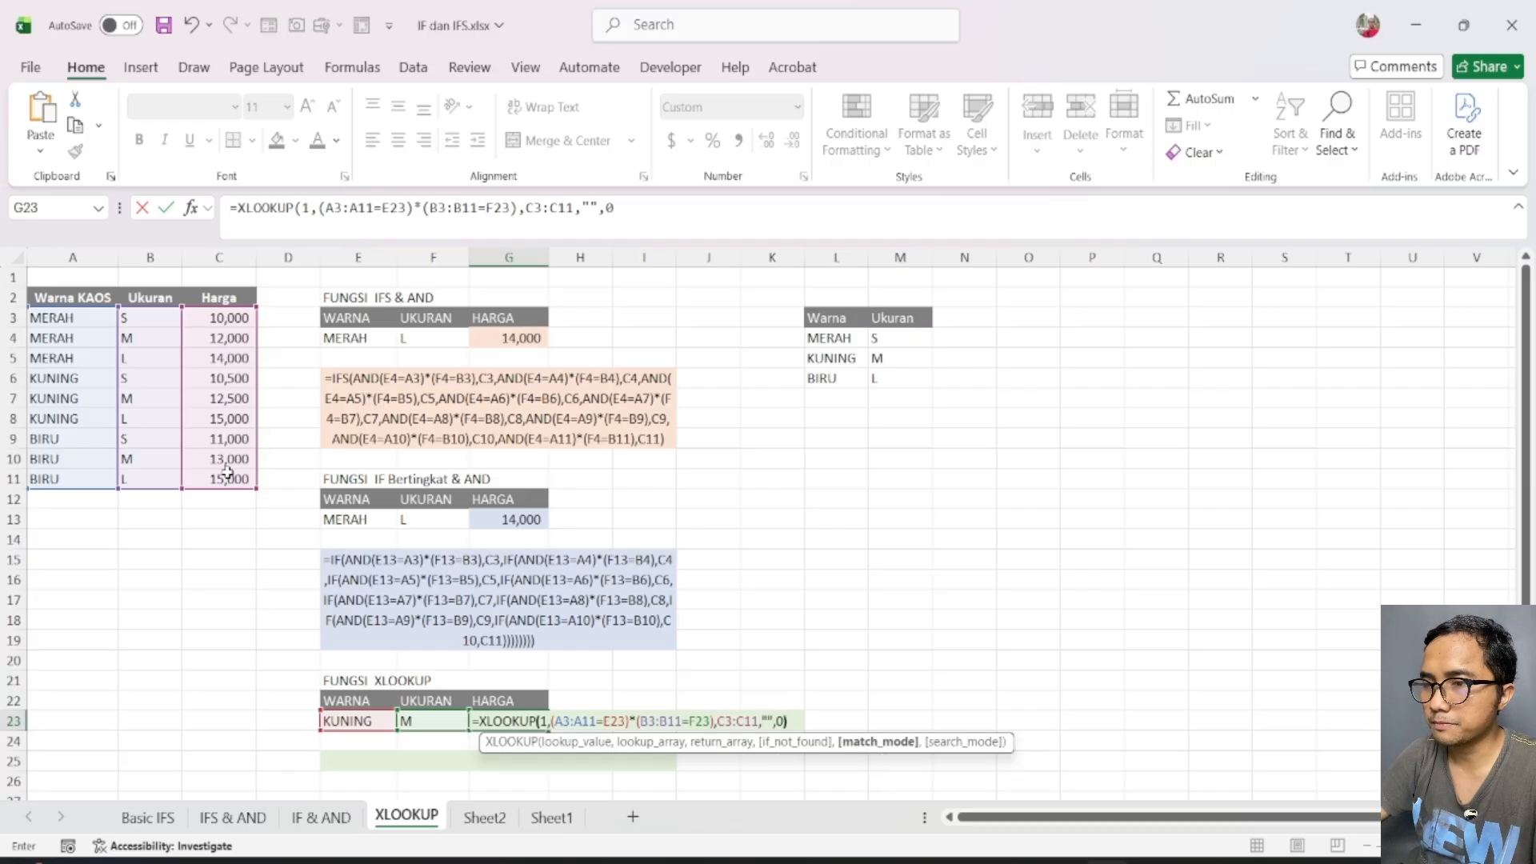
{"action": "key", "text": "Return"}
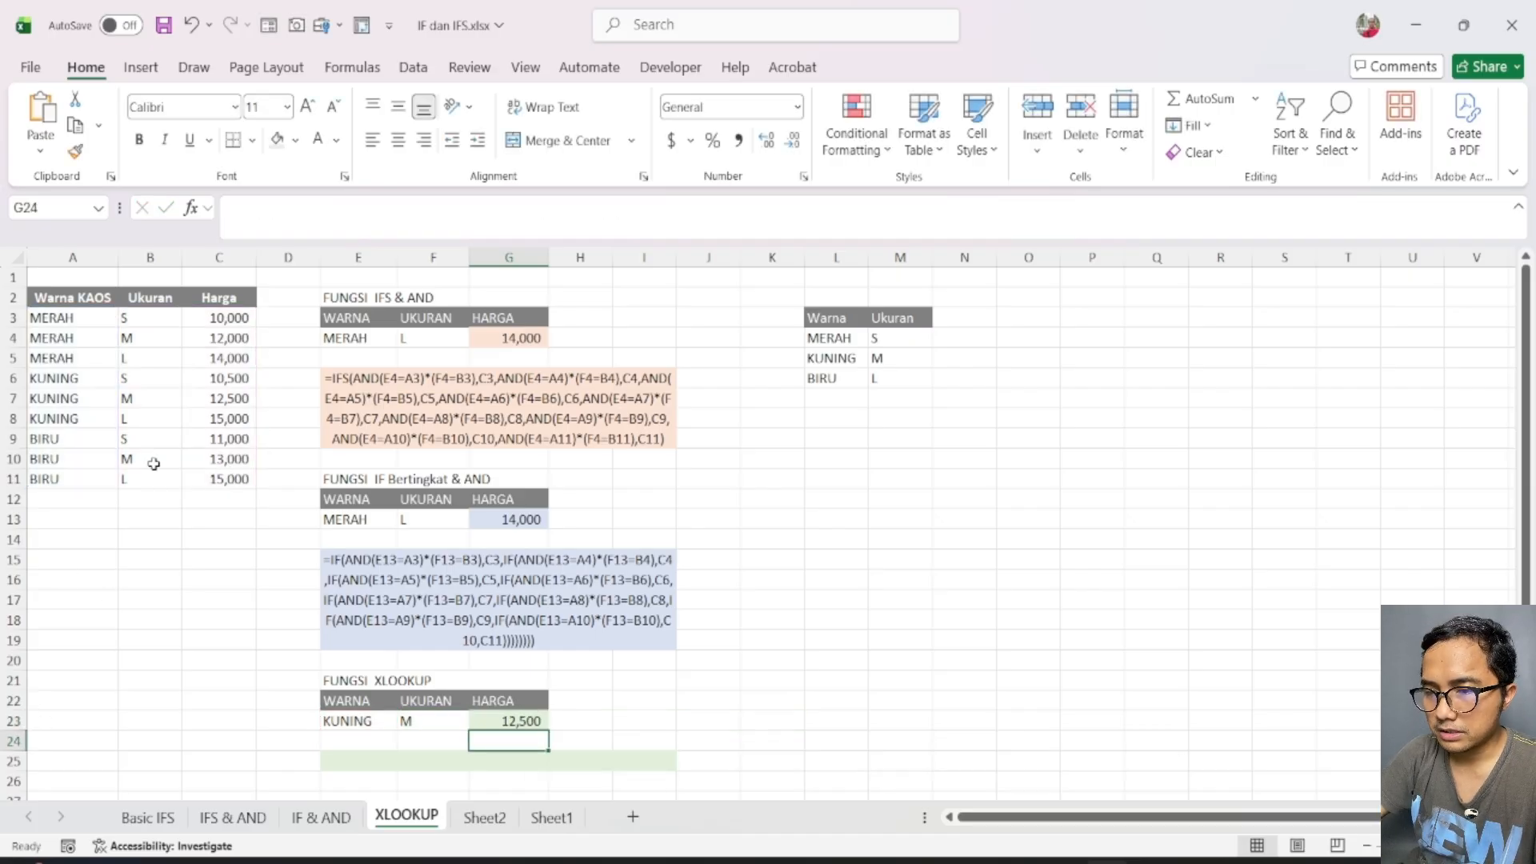
Step: Set the colour in E23 to MERAH and the size in F23 to L, and select the price cell G23
{"action": "left_click", "coordinate": [377, 726]}
{"action": "left_click", "coordinate": [405, 721]}
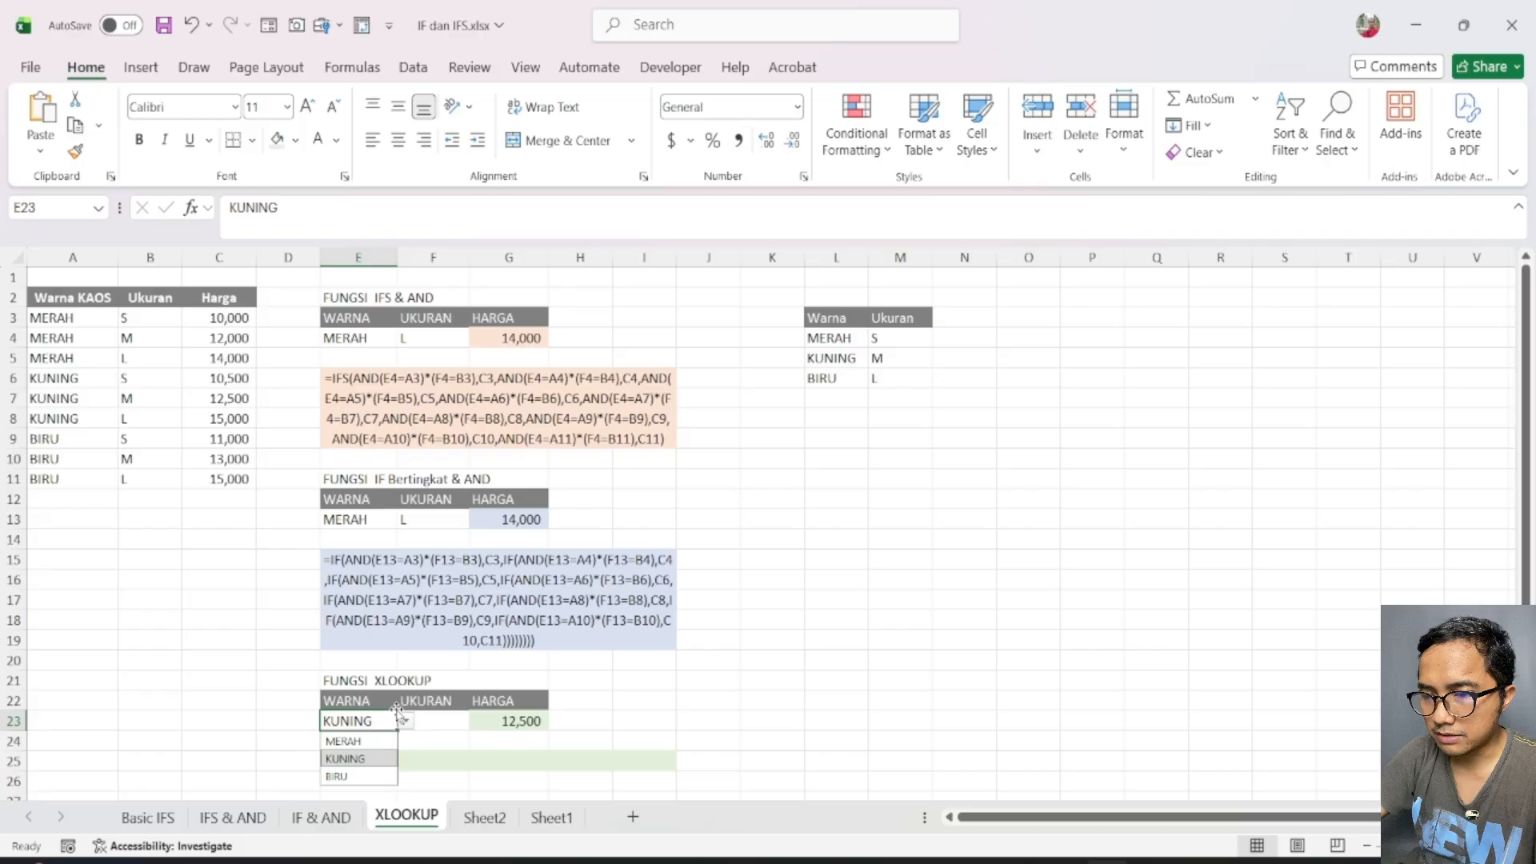
{"action": "left_click", "coordinate": [344, 741]}
{"action": "left_click", "coordinate": [432, 723]}
{"action": "left_click", "coordinate": [478, 720]}
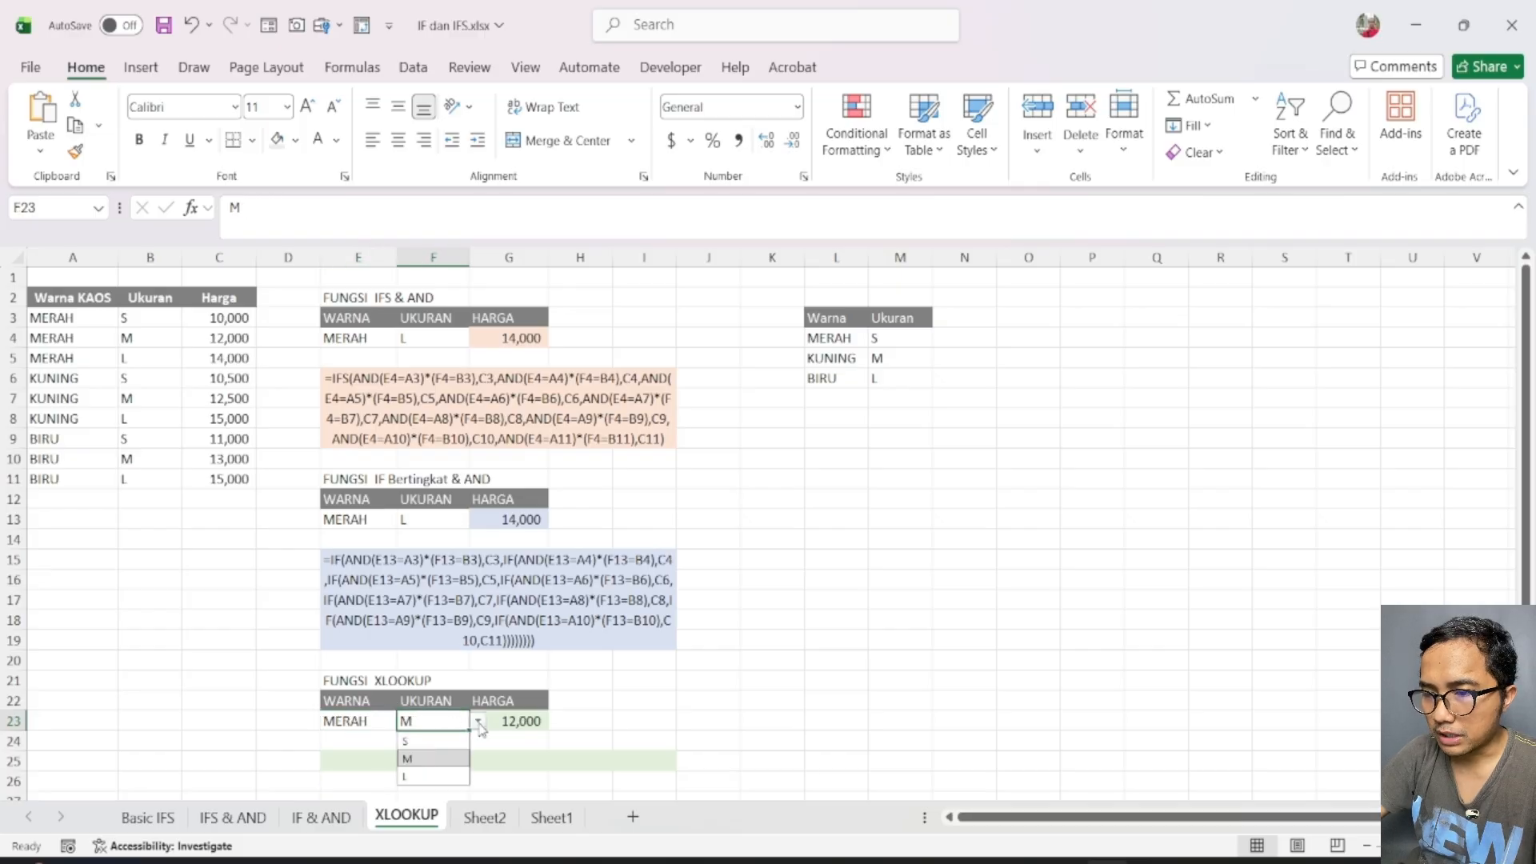
{"action": "left_click", "coordinate": [436, 776]}
{"action": "left_click", "coordinate": [577, 708]}
{"action": "left_click", "coordinate": [525, 724]}
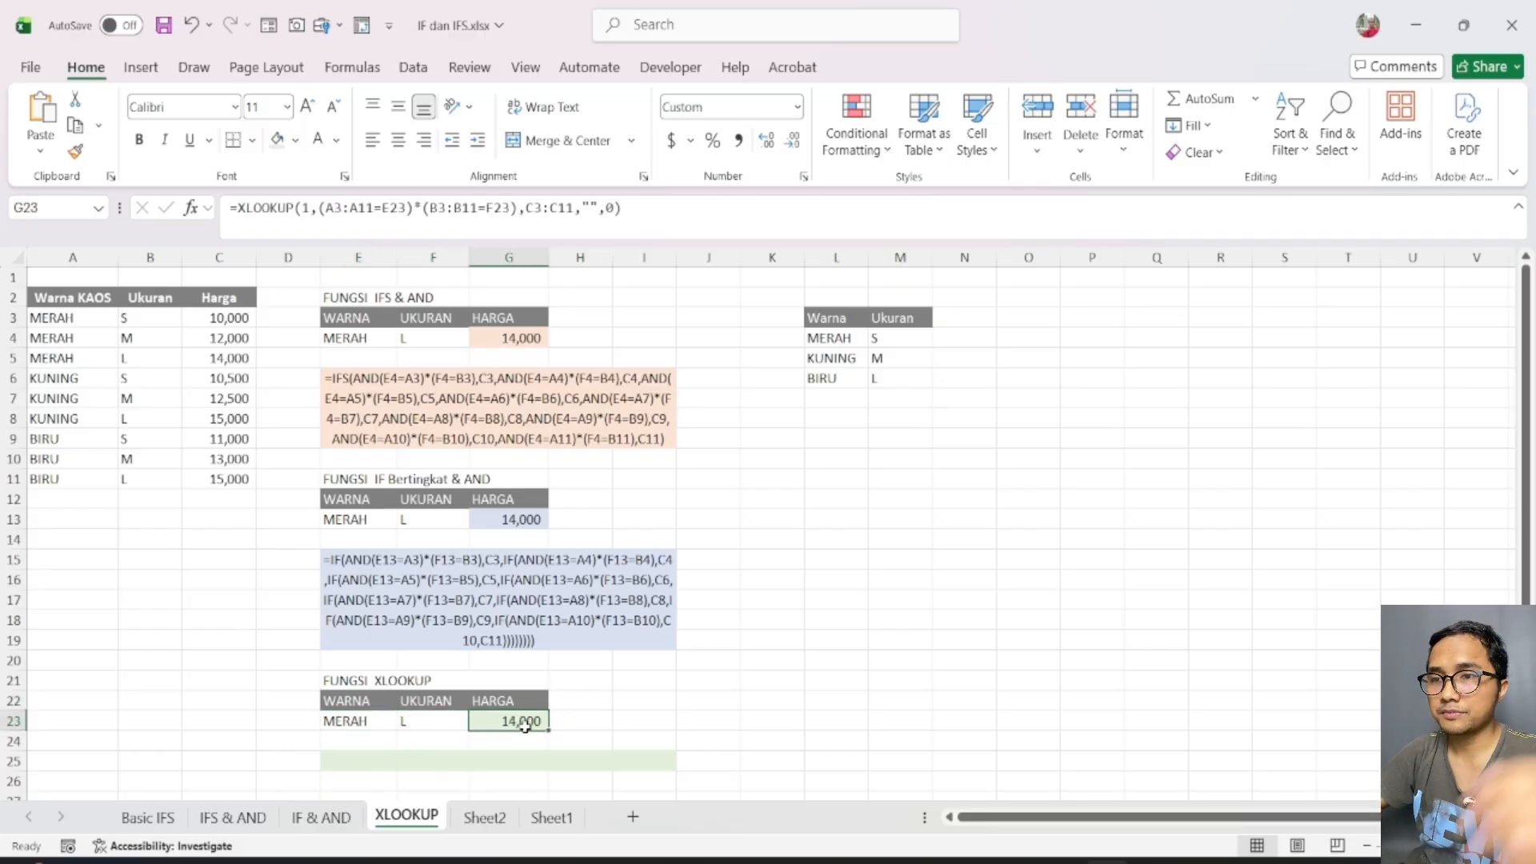
{"action": "left_click_drag", "start_coordinate": [711, 200], "coordinate": [224, 210]}
{"action": "left_click", "coordinate": [350, 759]}
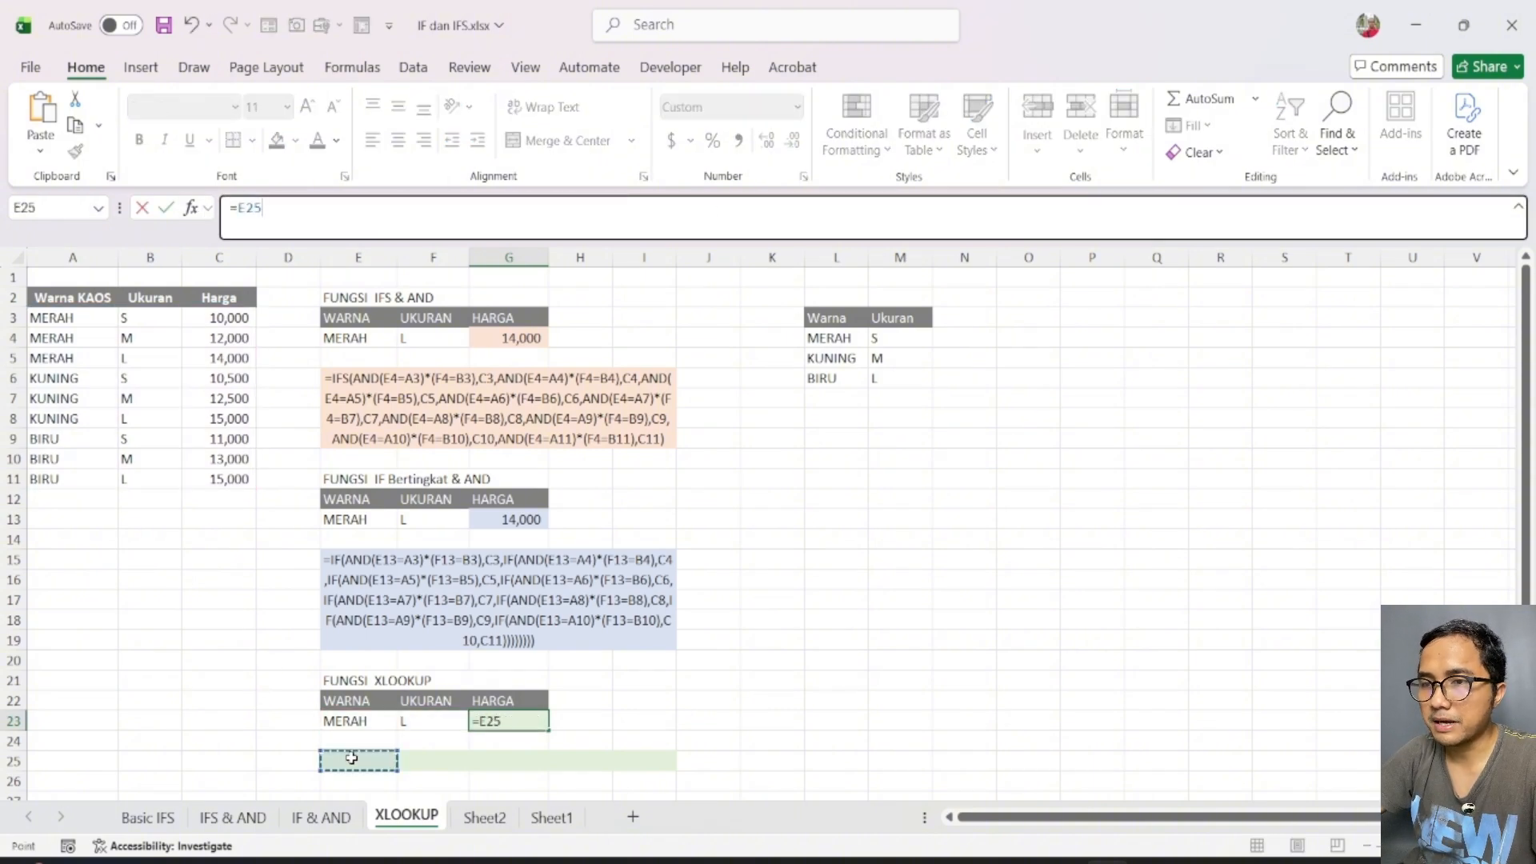
{"action": "key", "text": "Escape"}
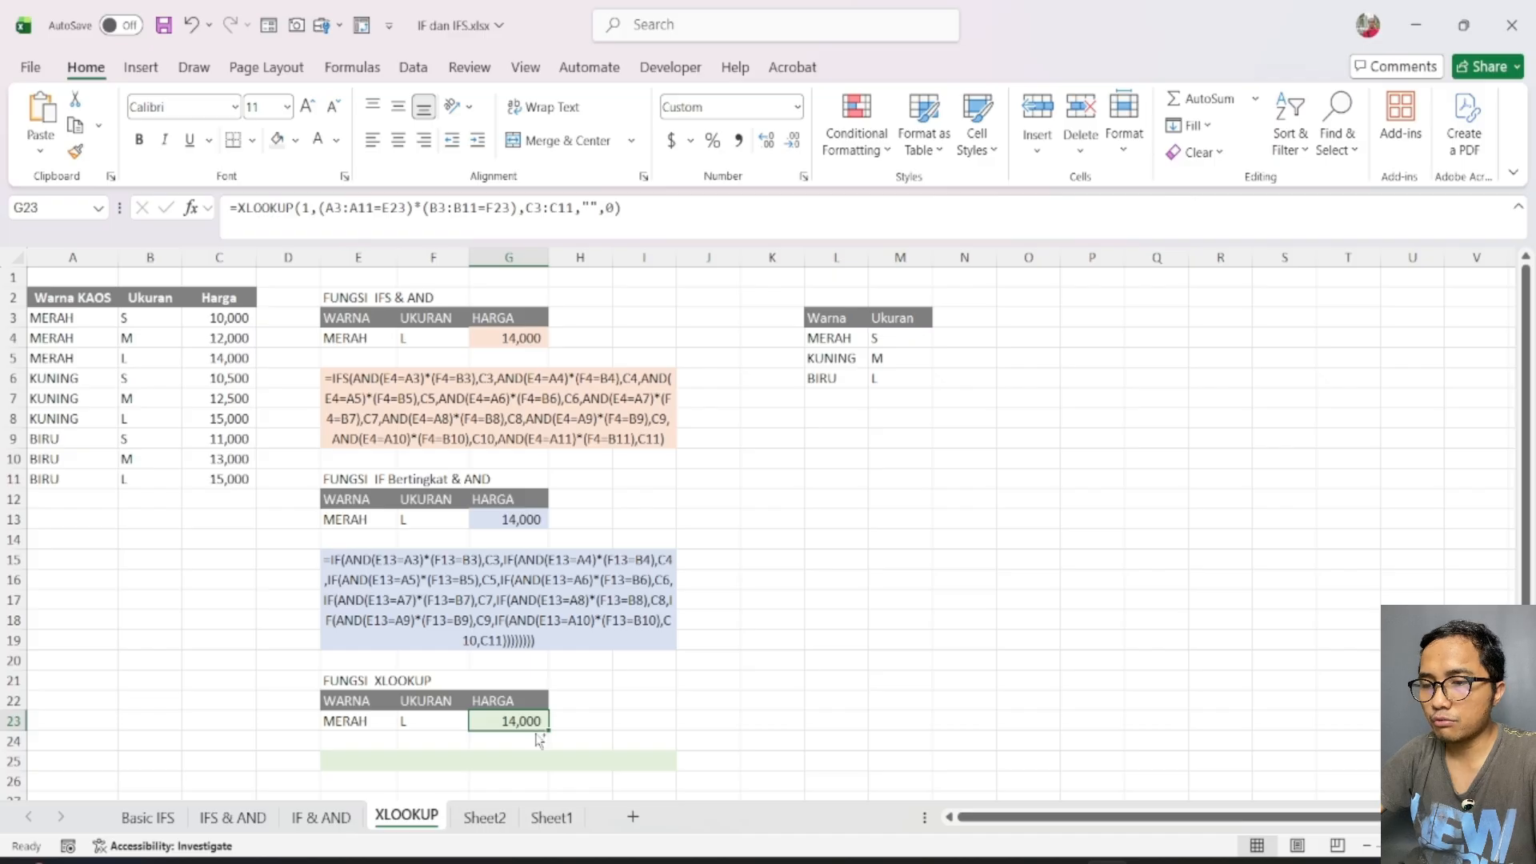
Step: Try to copy the XLOOKUP formula cell G23 directly into E25
{"action": "key", "text": "ctrl+c"}
{"action": "left_click", "coordinate": [358, 758]}
{"action": "key", "text": "ctrl+v"}
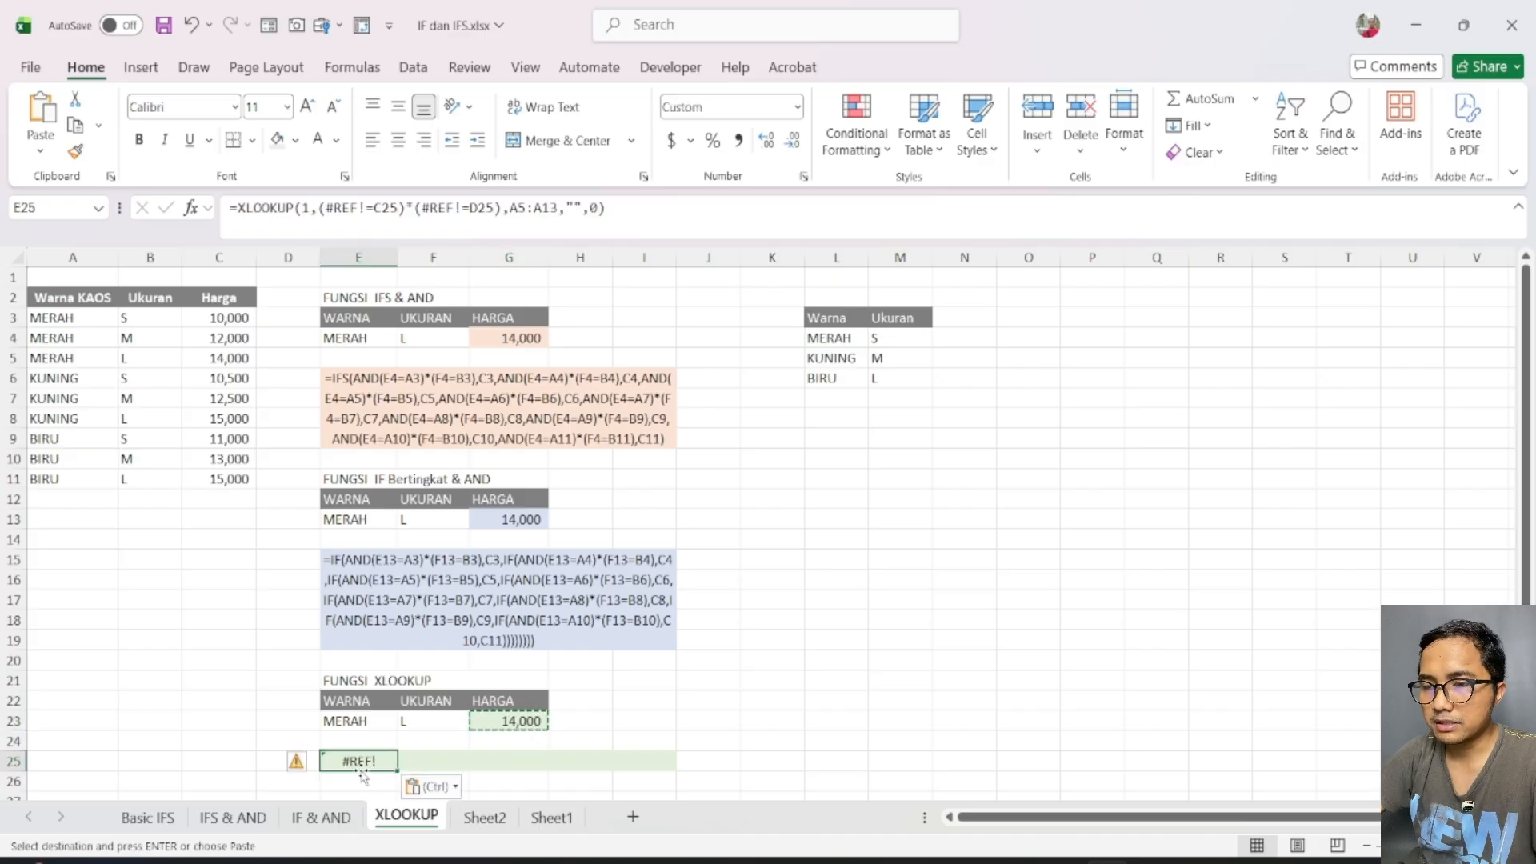
Step: Turn the XLOOKUP formula in G23 into text with a leading apostrophe and copy that cell into E25
{"action": "left_click", "coordinate": [504, 724]}
{"action": "left_click", "coordinate": [230, 208]}
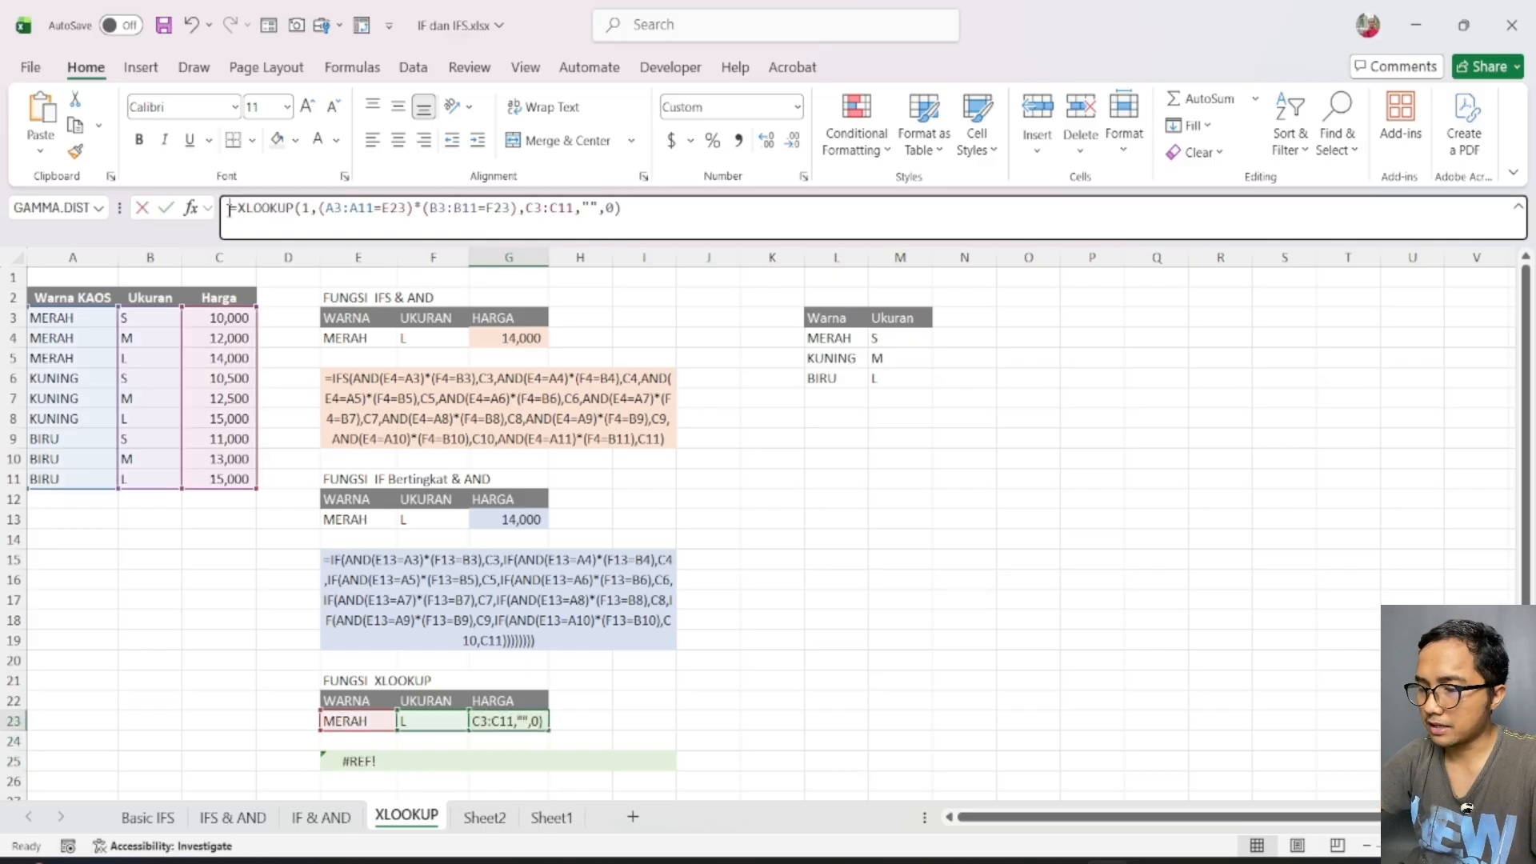
{"action": "type", "text": "'"}
{"action": "key", "text": "Return"}
{"action": "left_click", "coordinate": [504, 721]}
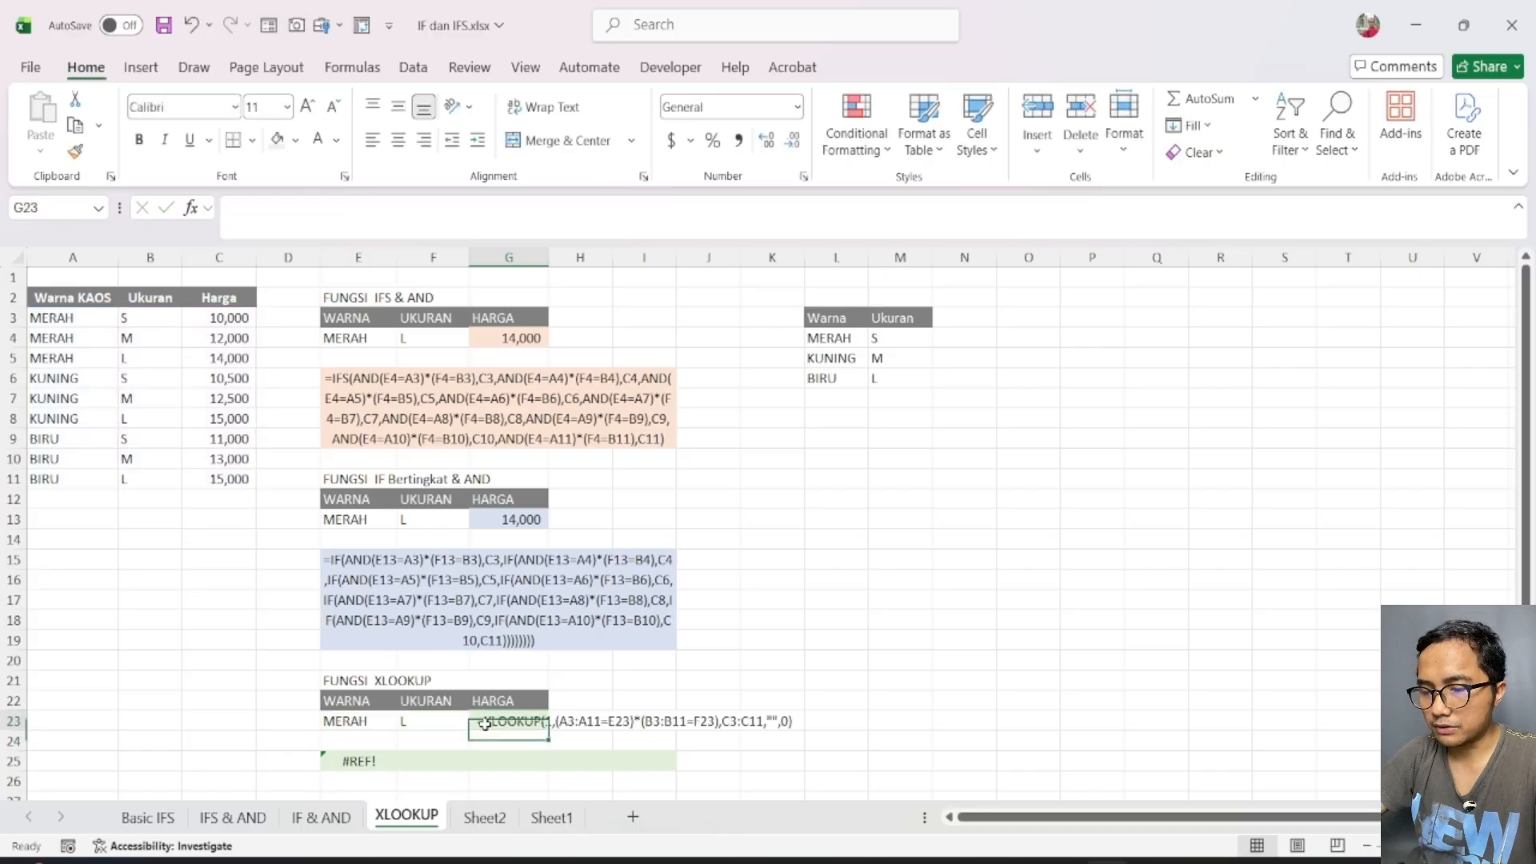
{"action": "key", "text": "ctrl+c"}
{"action": "left_click", "coordinate": [352, 761]}
{"action": "key", "text": "ctrl+v"}
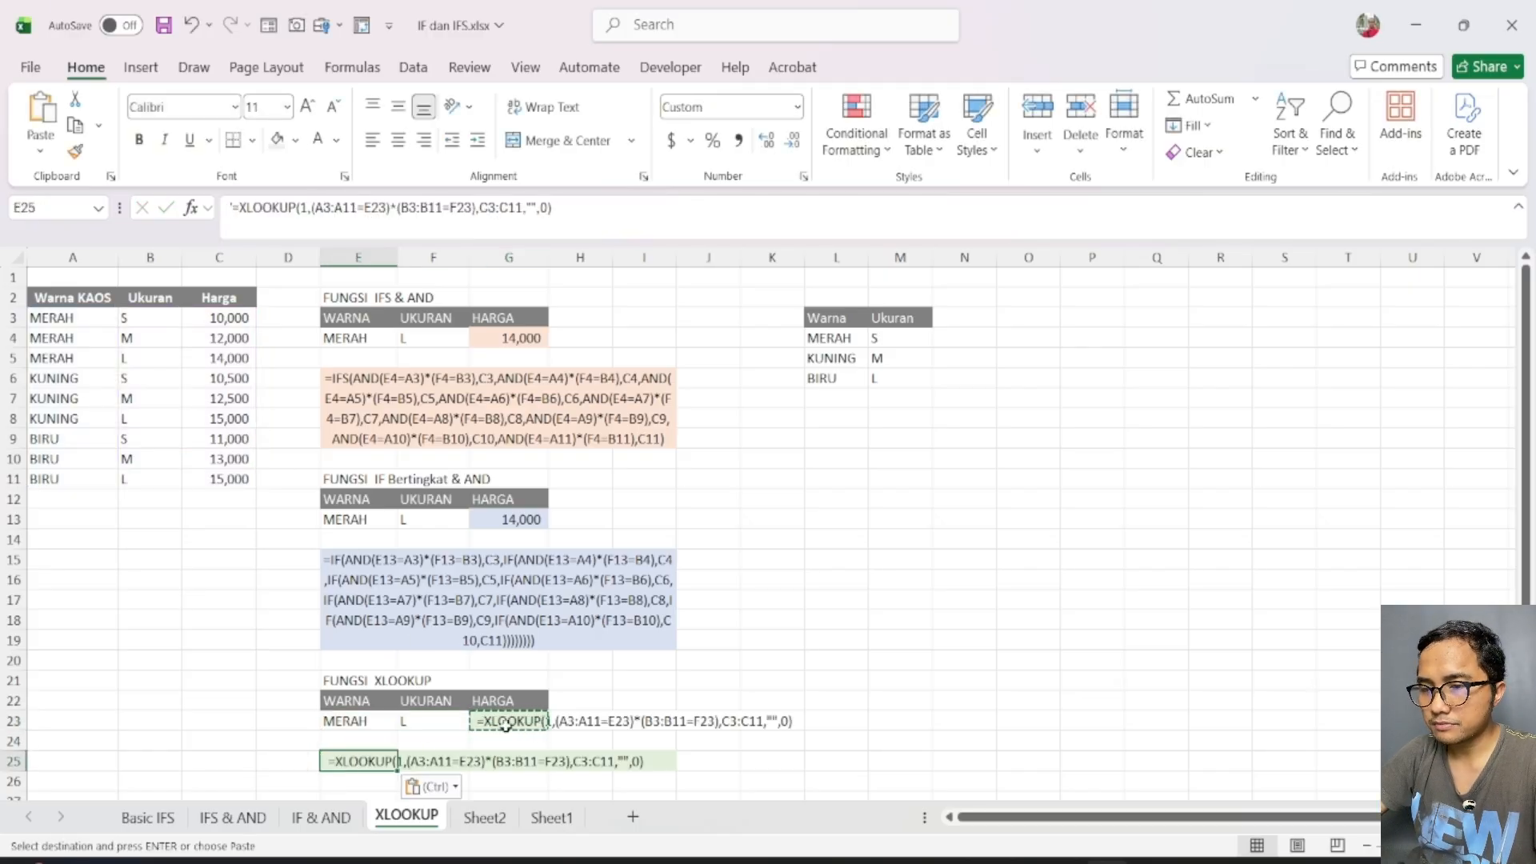
Step: Remove the leading apostrophe from G23 to make it a working XLOOKUP formula again
{"action": "left_click", "coordinate": [509, 721]}
{"action": "left_click", "coordinate": [234, 210]}
{"action": "key", "text": "BackSpace"}
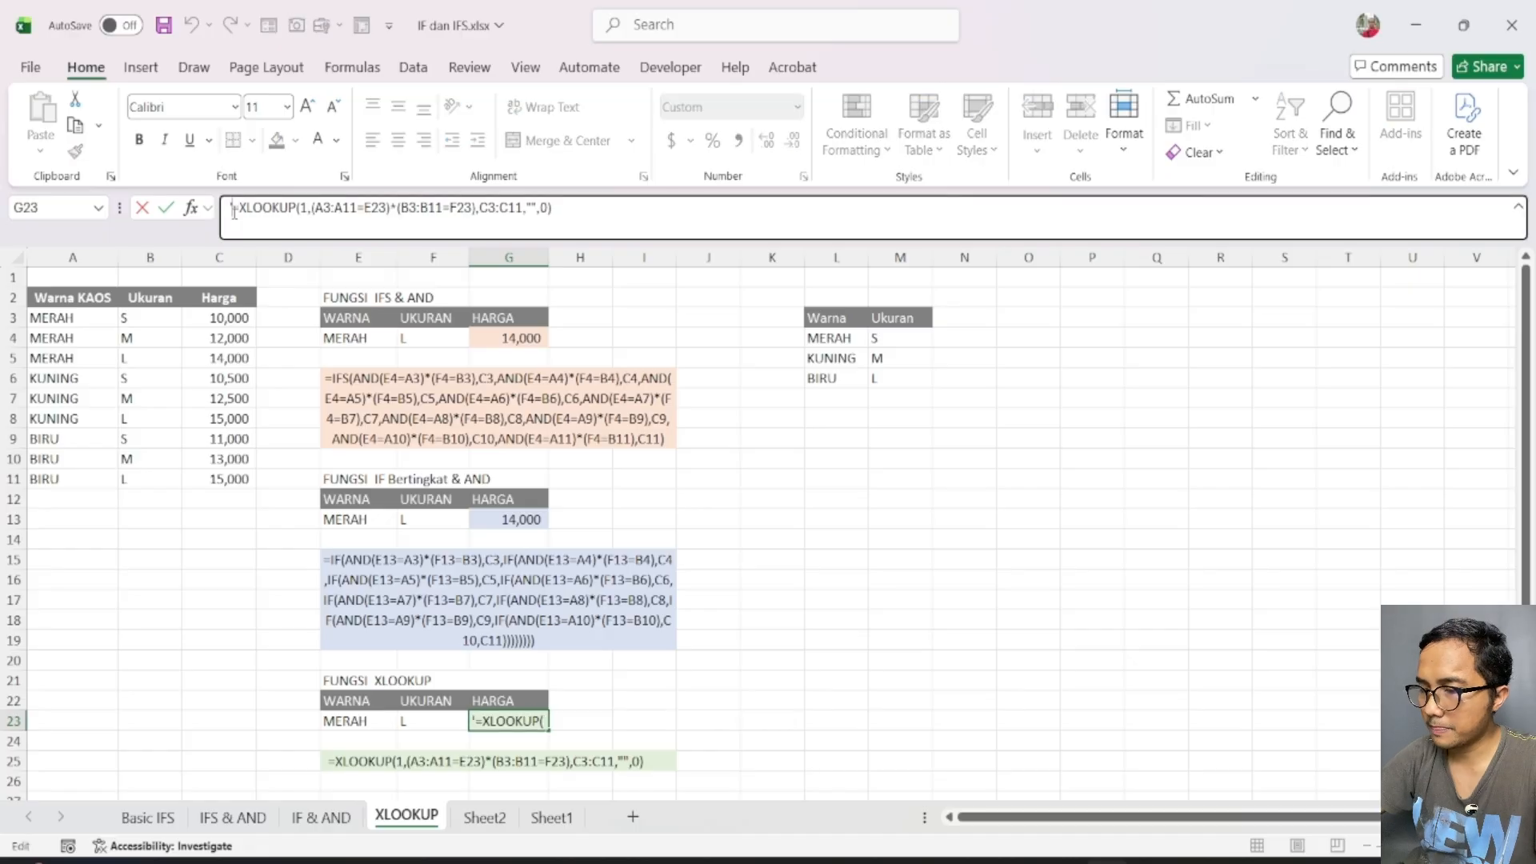
{"action": "key", "text": "Return"}
Step: Compare the XLOOKUP, IFS & AND, and nested IF & AND sample formulas in E25, E6 and E15
{"action": "scroll", "coordinate": [365, 406], "scroll_direction": "down", "scroll_amount": 1}
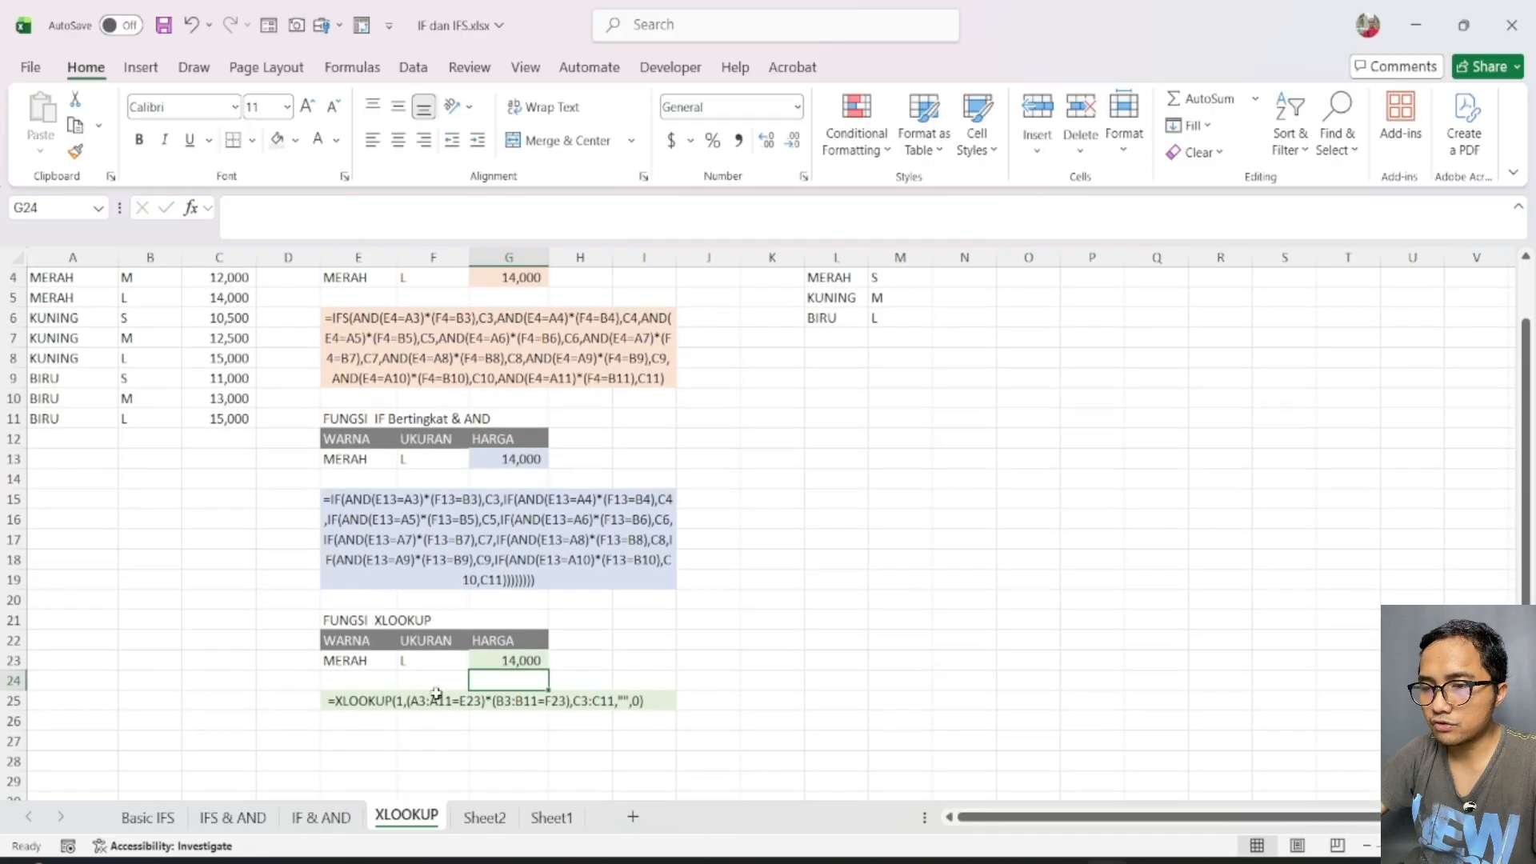
{"action": "left_click", "coordinate": [347, 709]}
{"action": "scroll", "coordinate": [349, 694], "scroll_direction": "up", "scroll_amount": 1}
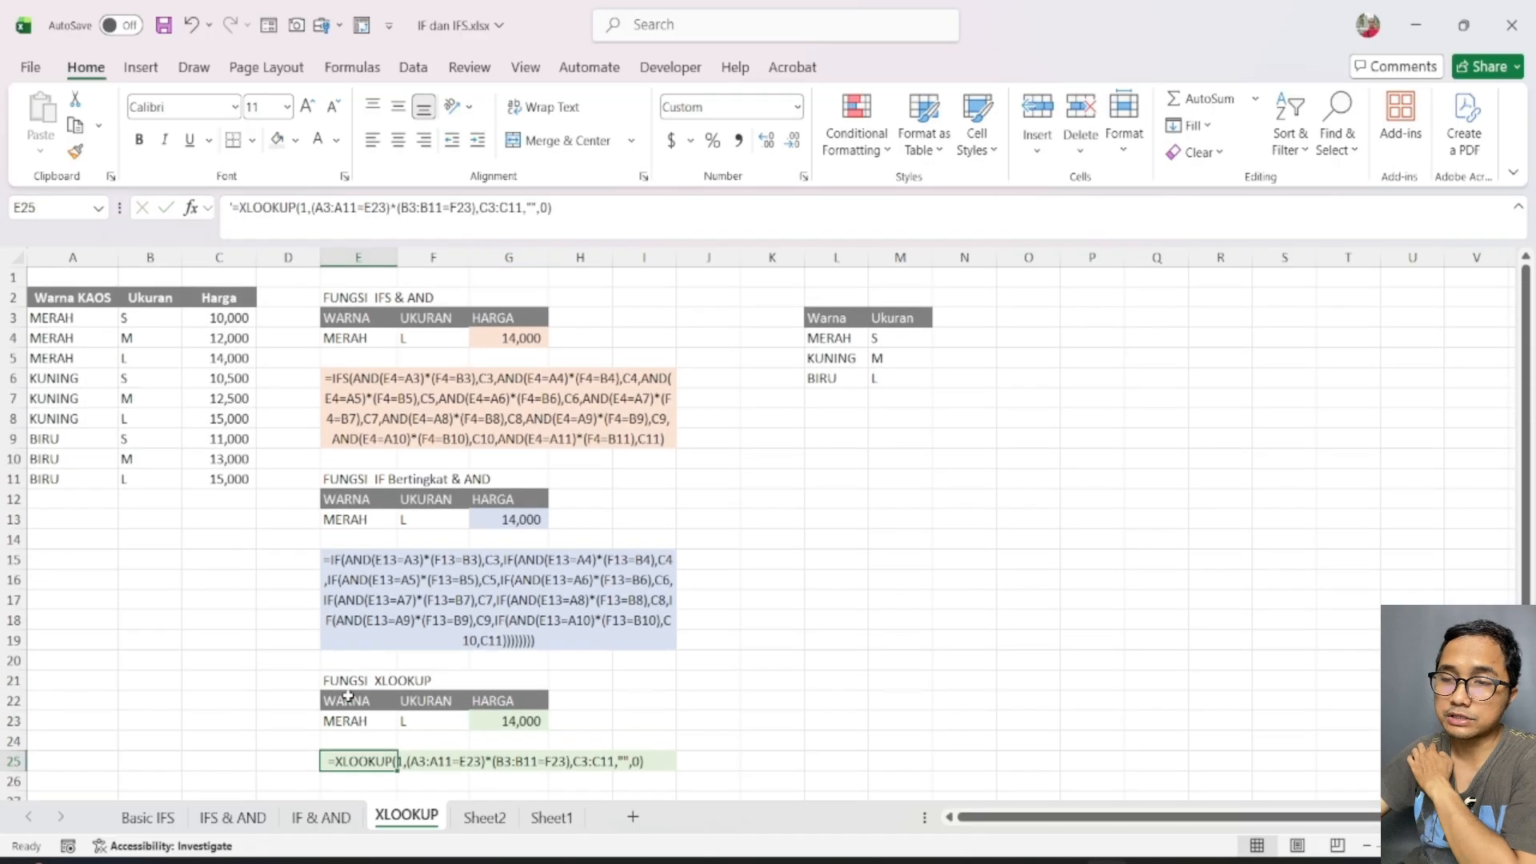
{"action": "left_click", "coordinate": [393, 390]}
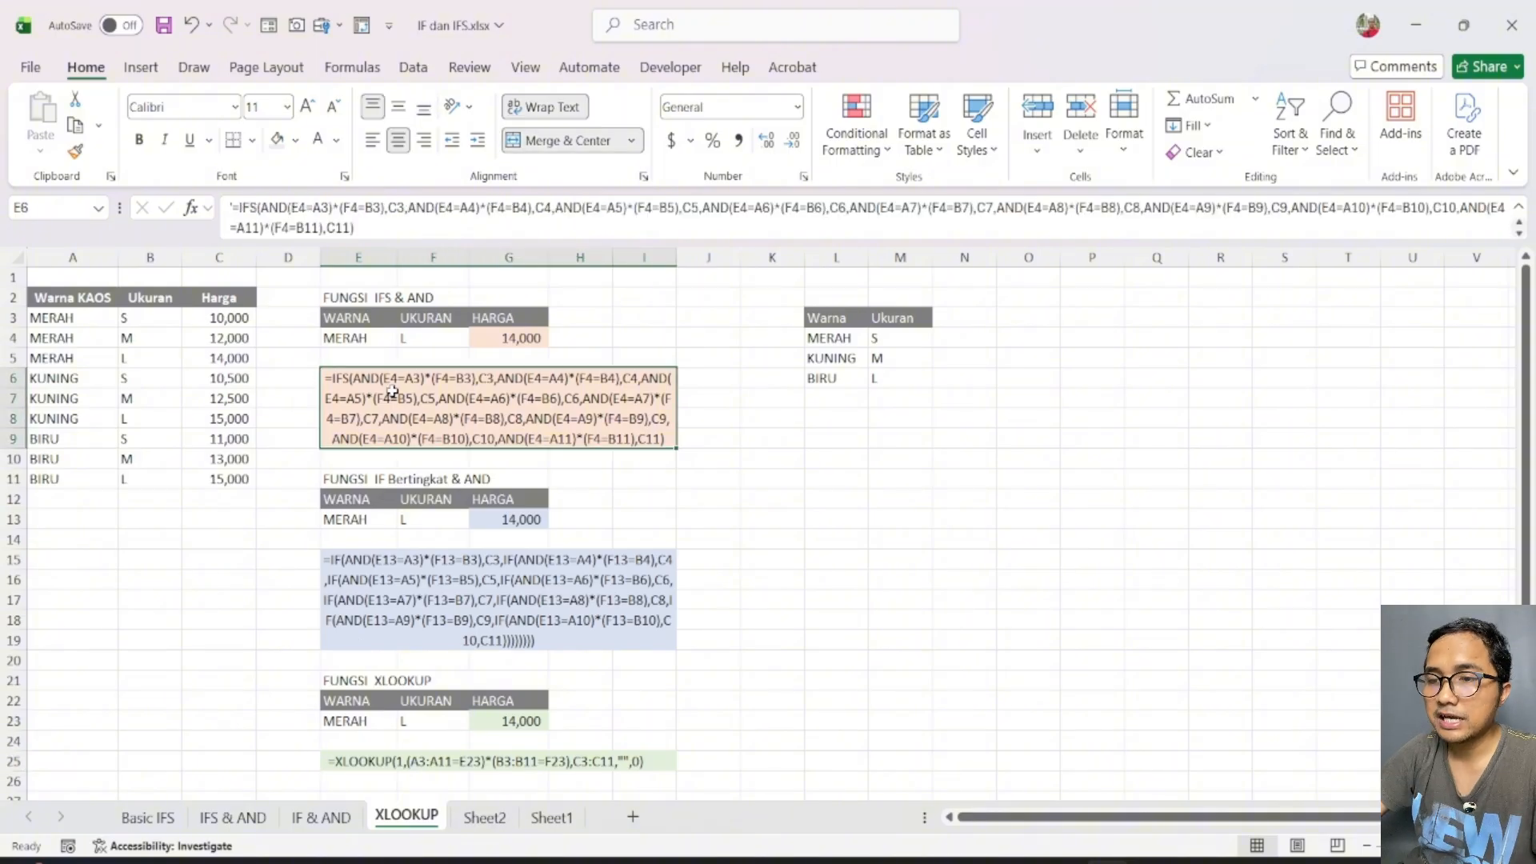
{"action": "left_click", "coordinate": [380, 588]}
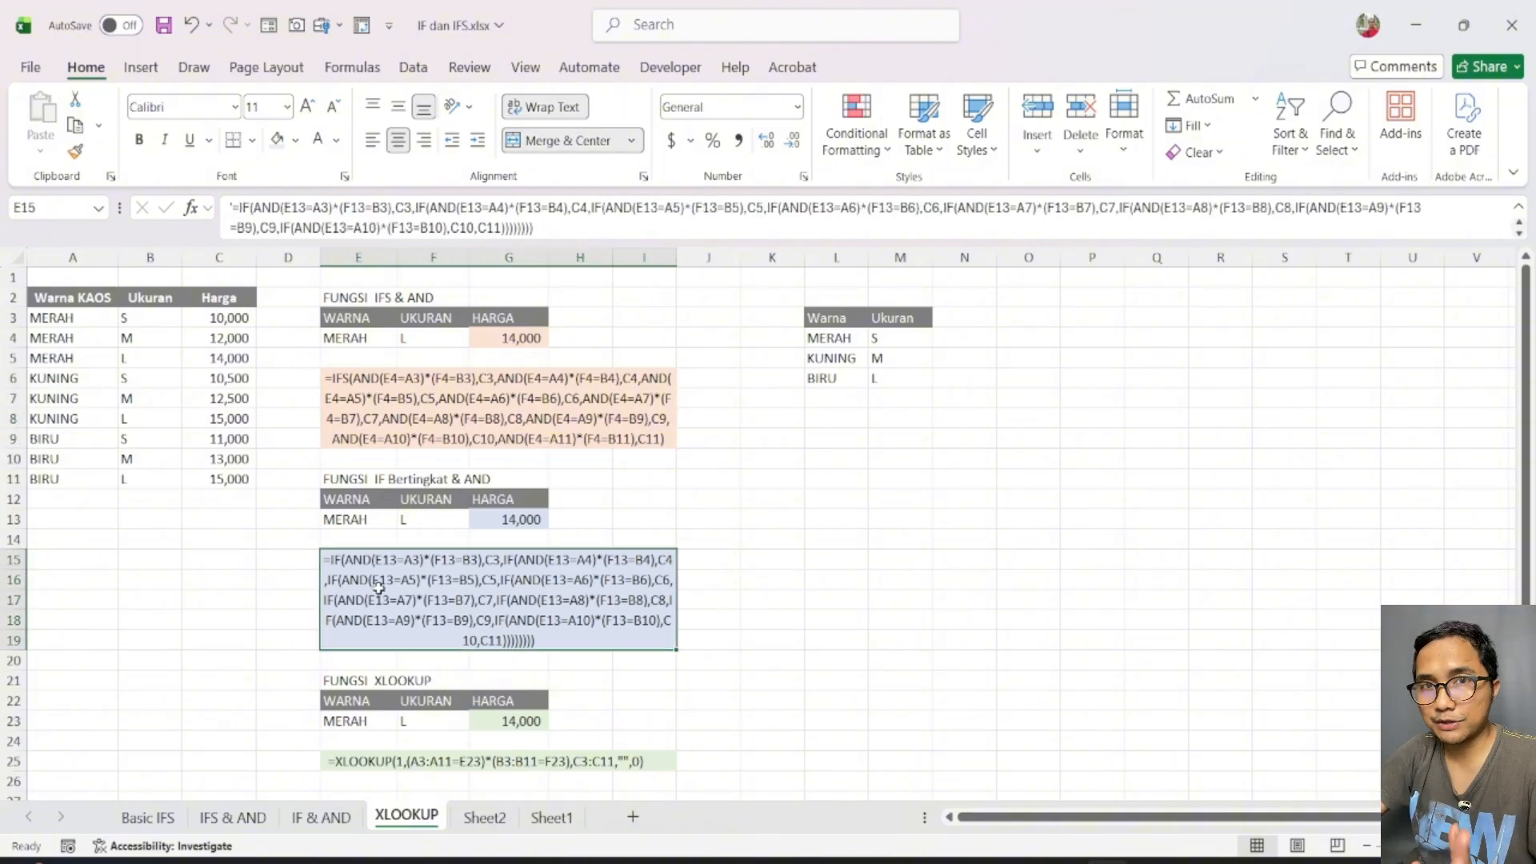